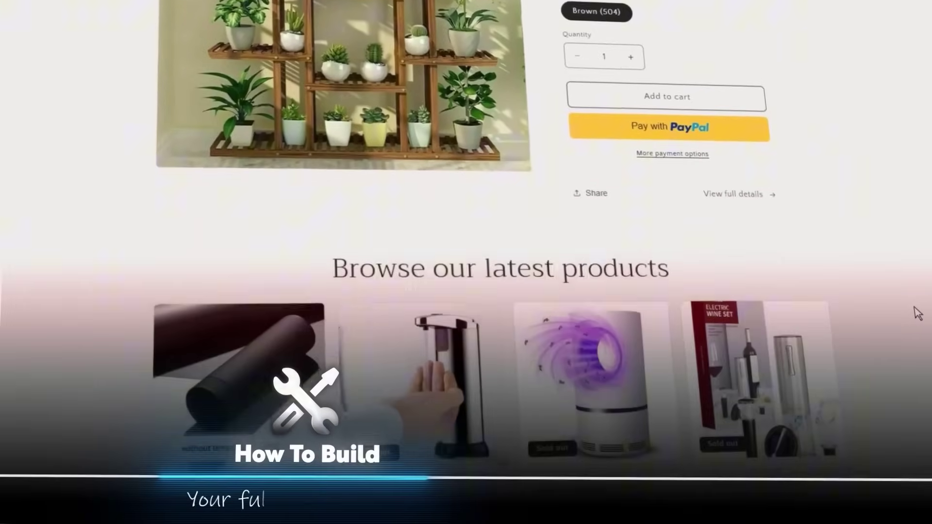
scroll(919, 312, down, 5)
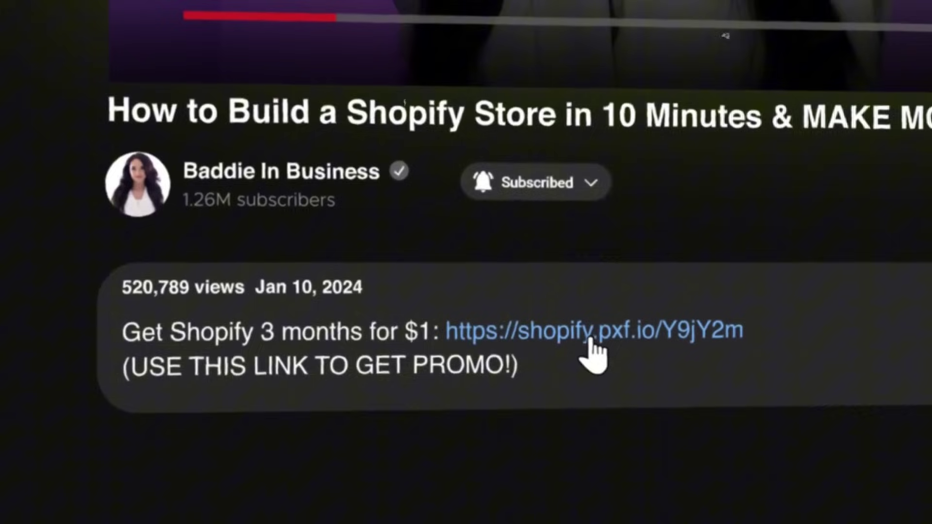
Follow the Shopify promo link in the video description to the $1 first-month trial page.
click(586, 304)
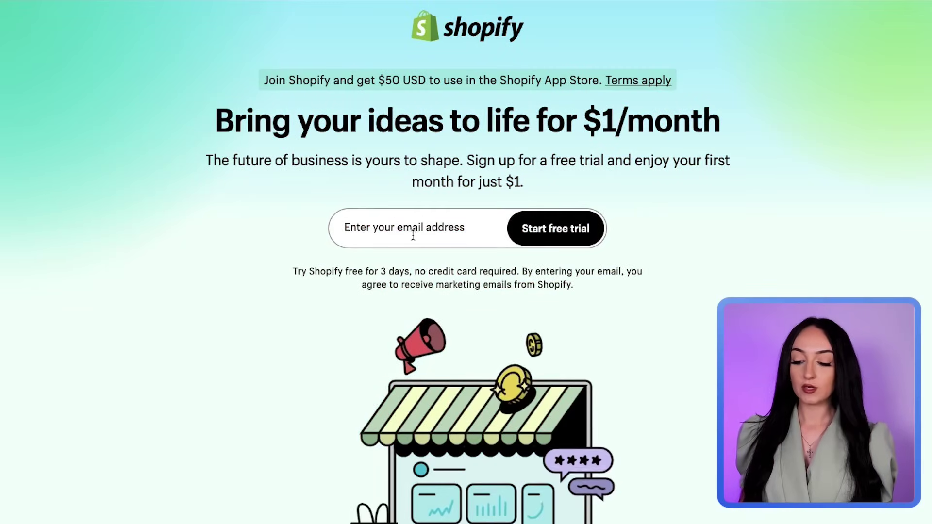
Start the free trial with the suggested email, skip onboarding questions, and keep United States as location.
click(412, 233)
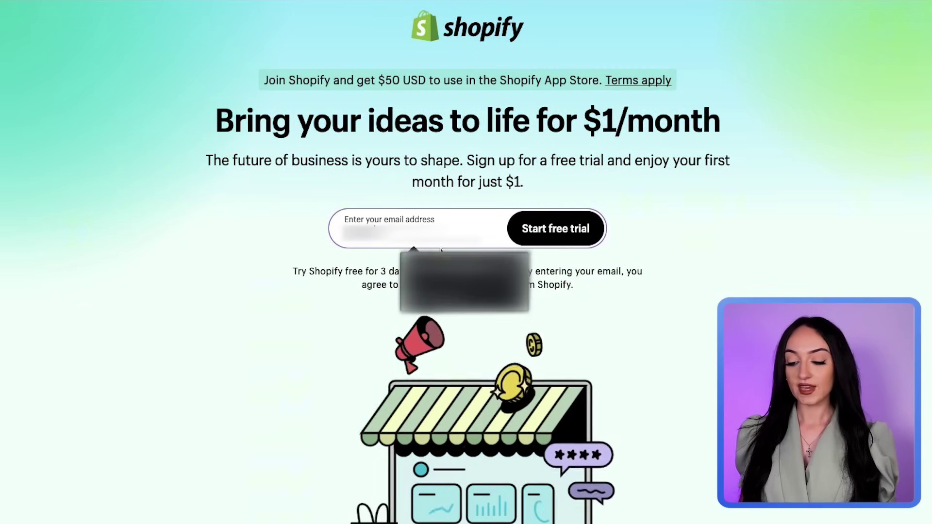
click(437, 272)
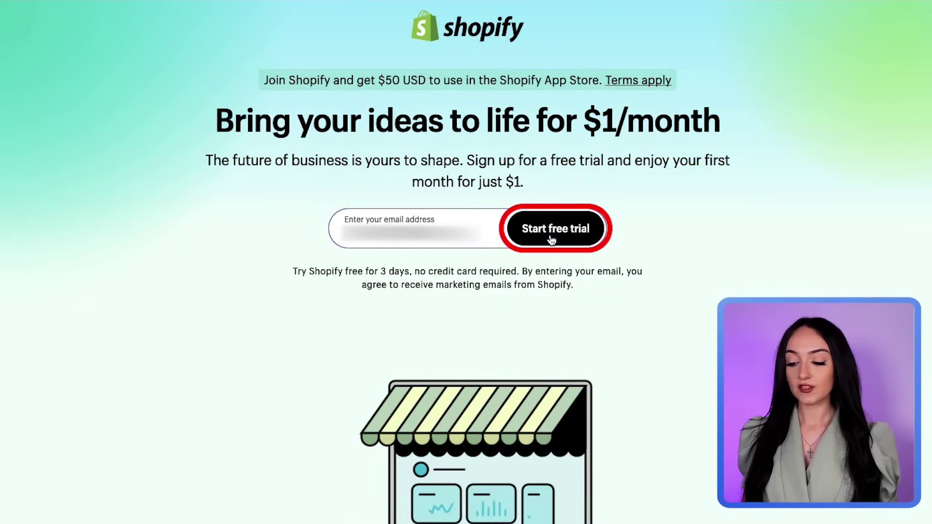
click(549, 237)
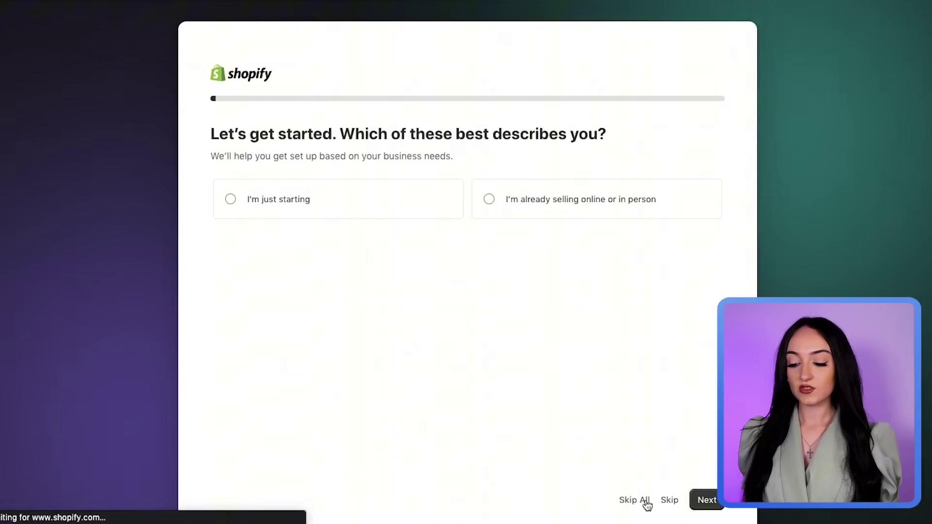
click(634, 501)
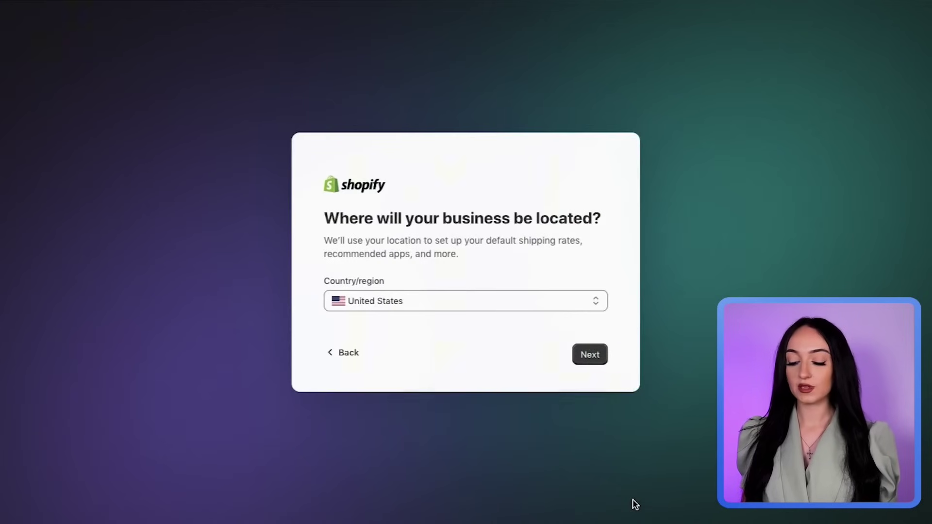
click(592, 354)
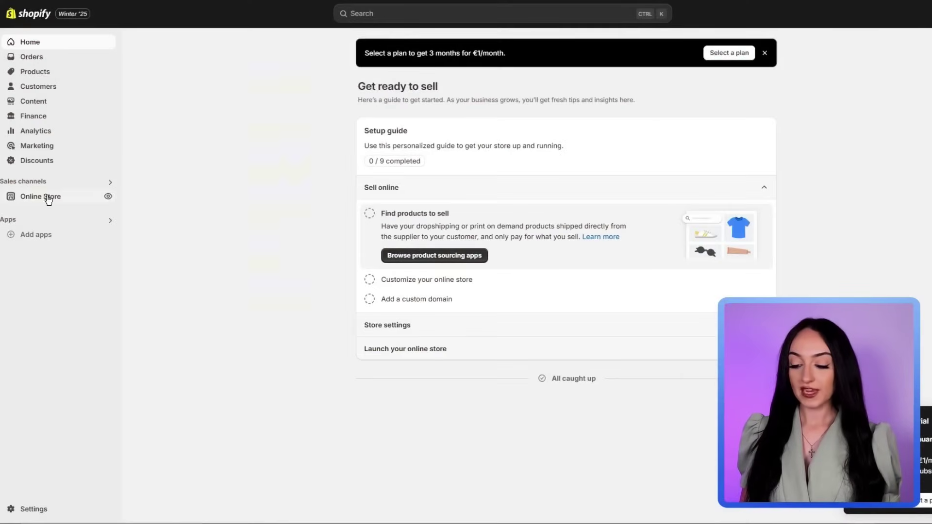
Browse the Theme Store, preview the Craft theme in desktop layout, and add it as the store theme.
click(47, 198)
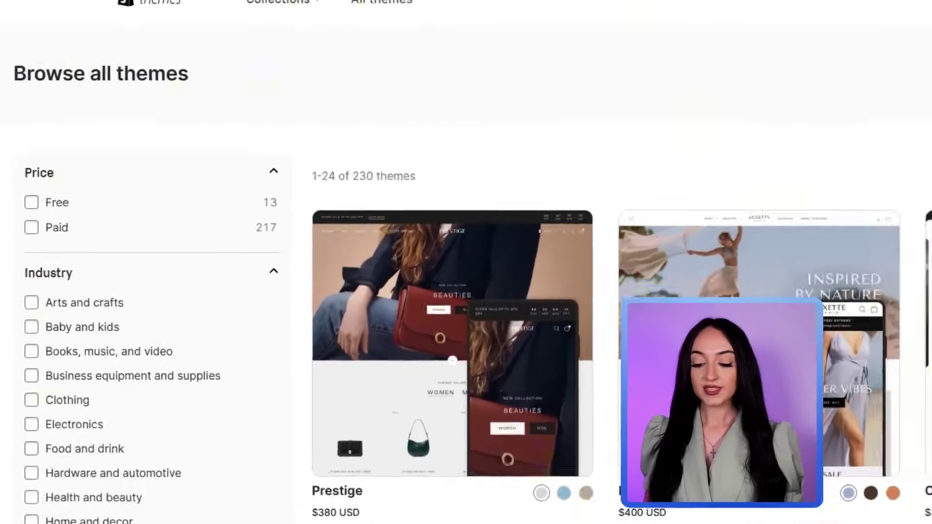
scroll(573, 262, down, 12)
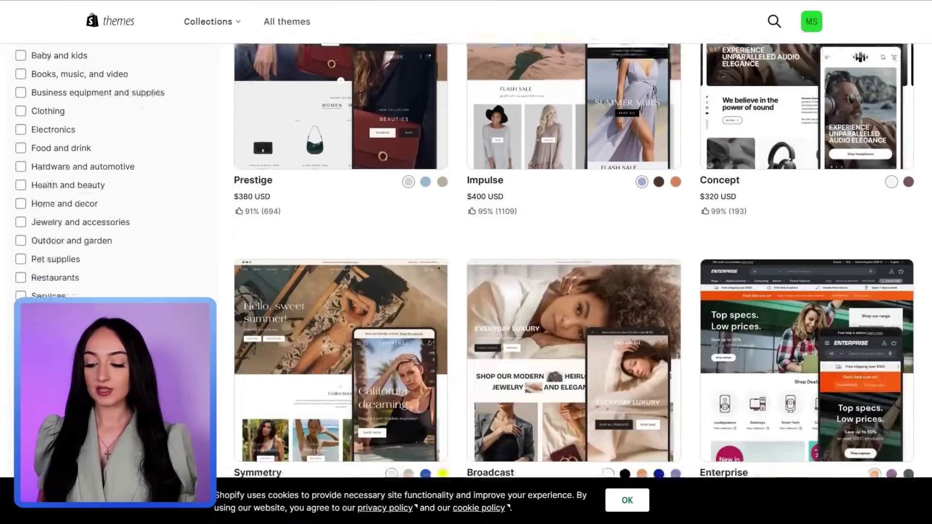
scroll(572, 262, down, 13)
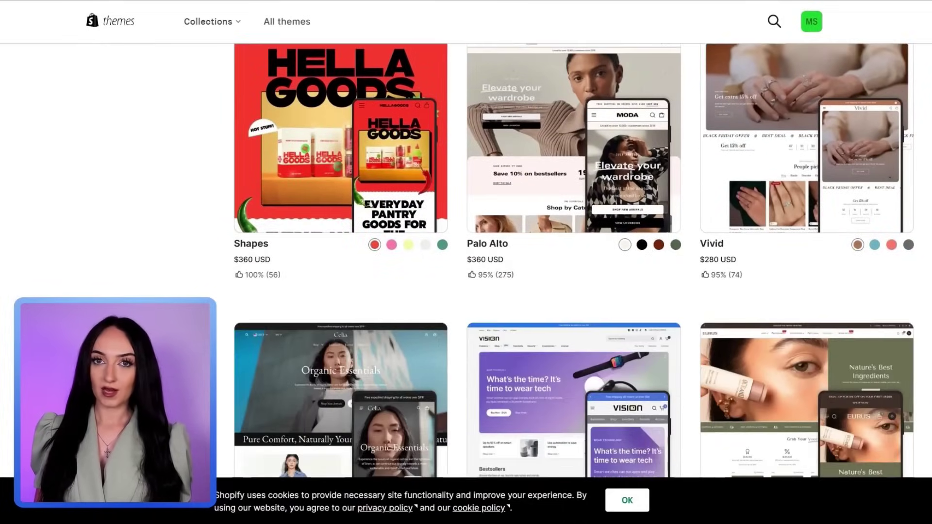
scroll(573, 262, down, 13)
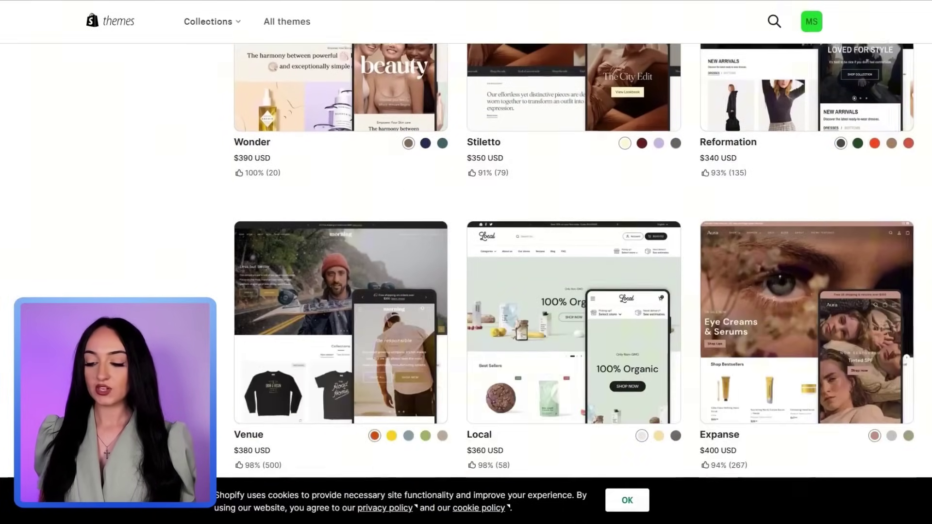
scroll(572, 262, down, 3)
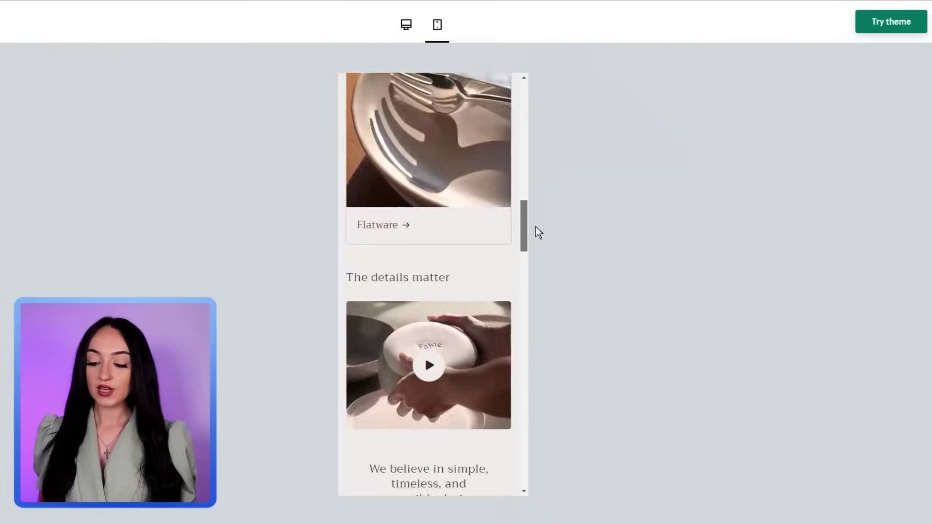
drag(534, 231, 408, 27)
click(406, 27)
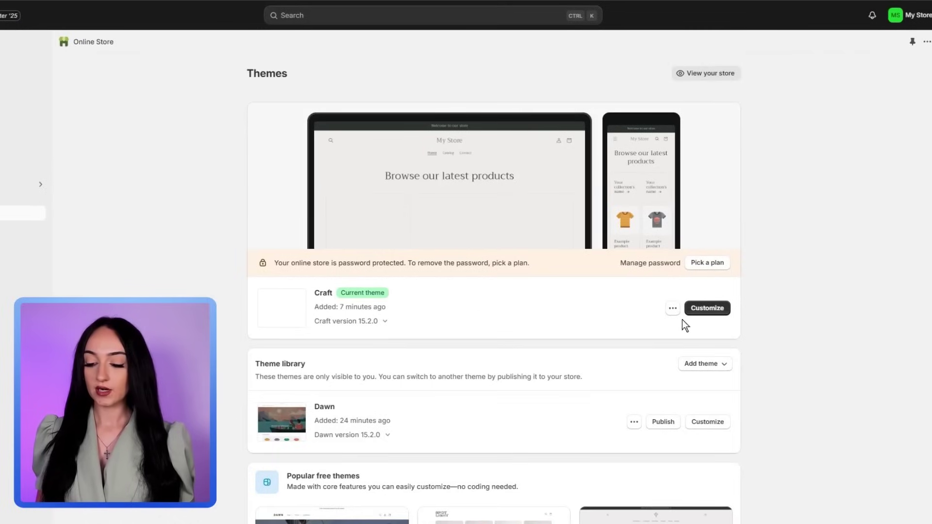
In the Craft customizer, try color Schemes 1, 2 and 3 on the announcement bar.
click(707, 308)
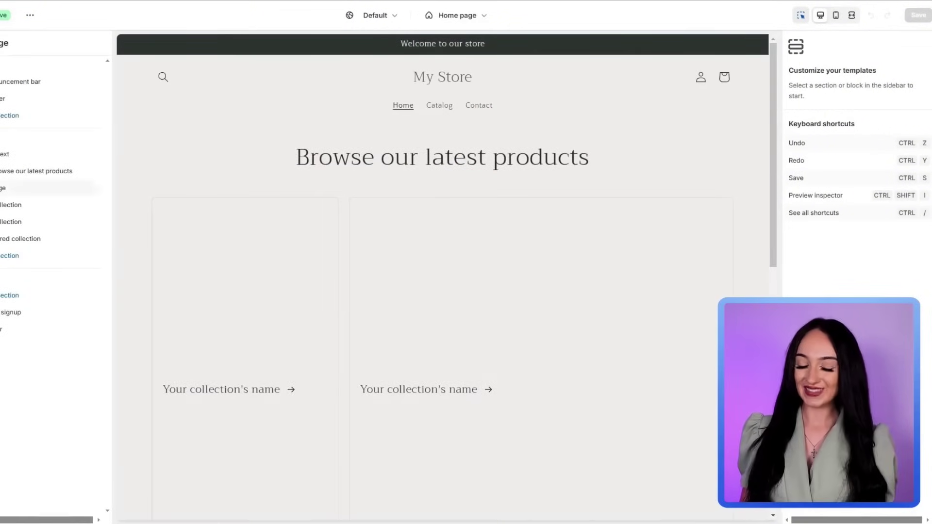
click(373, 42)
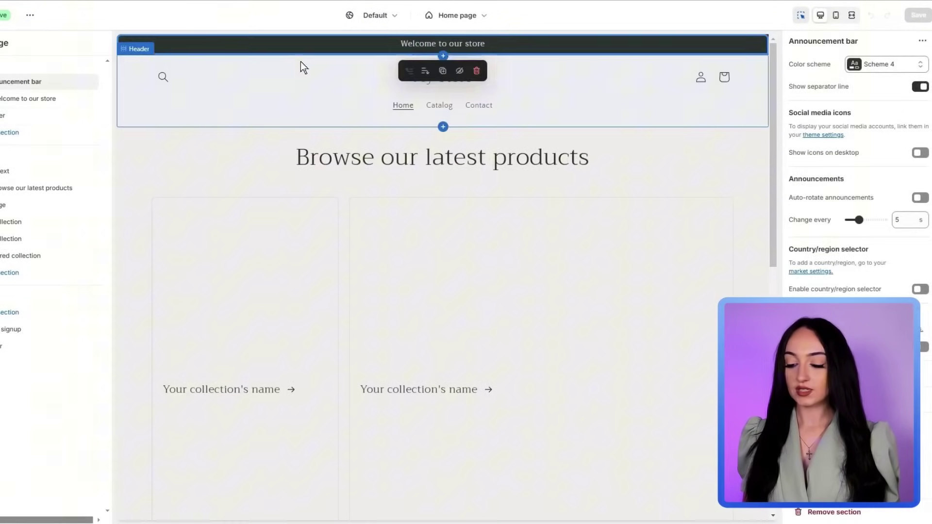
click(865, 65)
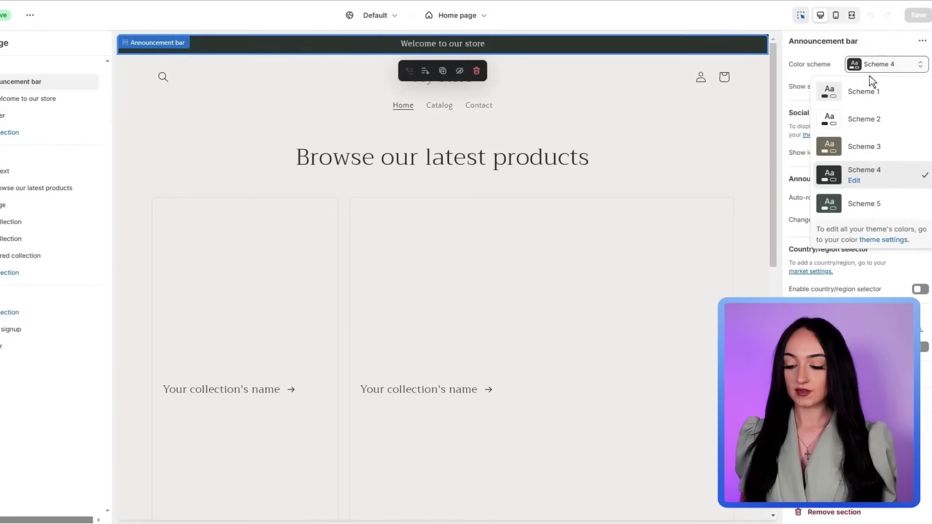
click(874, 92)
click(887, 68)
click(876, 123)
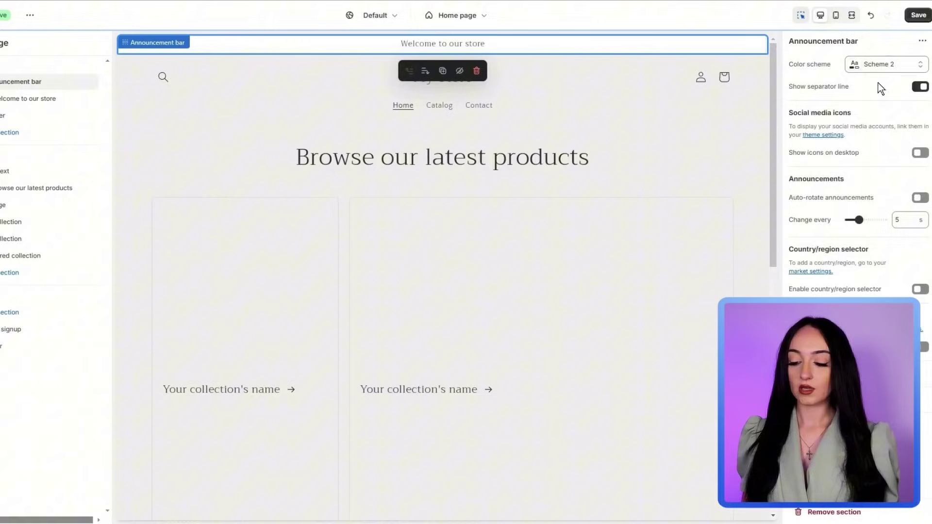
click(879, 65)
click(866, 151)
Return the announcement bar to Scheme 4, select the header, and preview the demo at phone width.
click(869, 65)
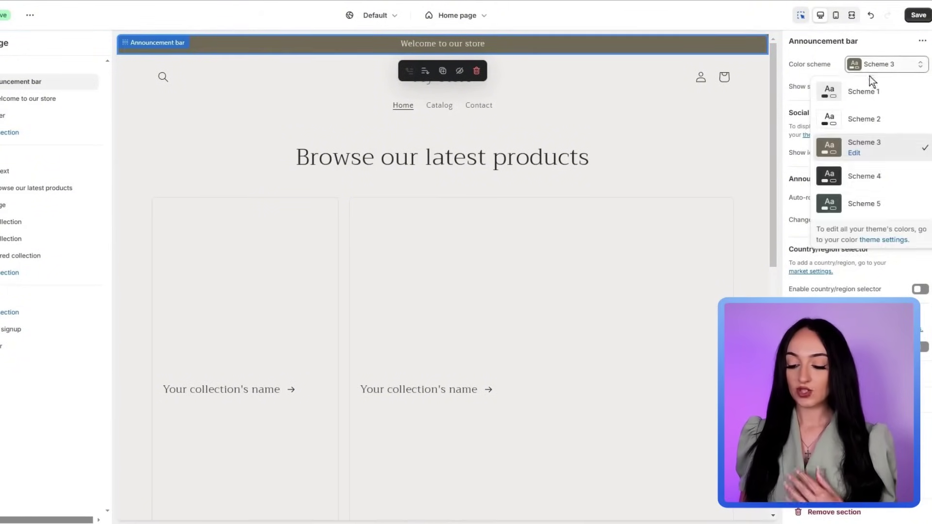
click(871, 186)
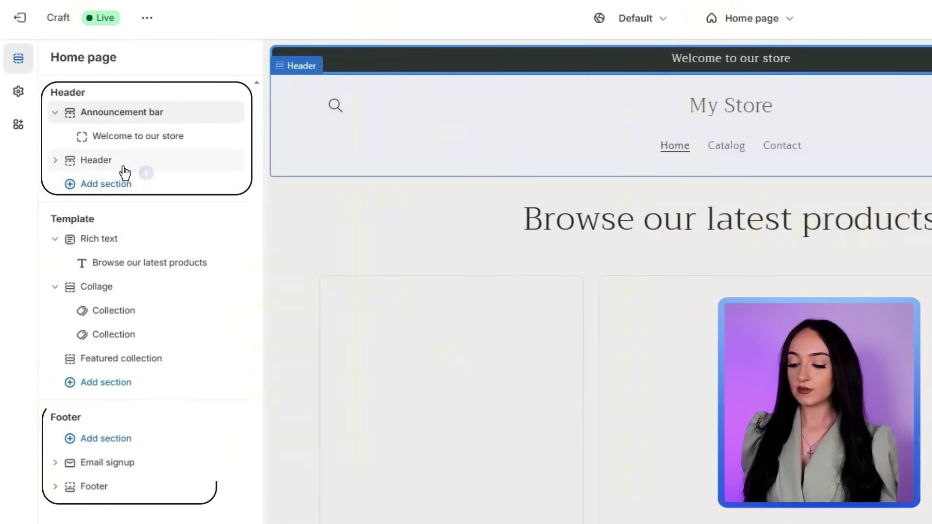
click(125, 164)
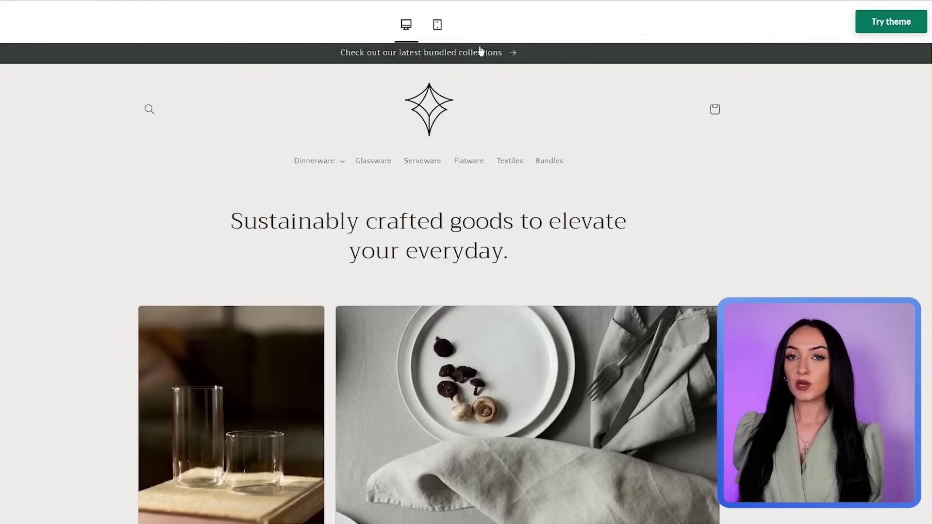
click(436, 25)
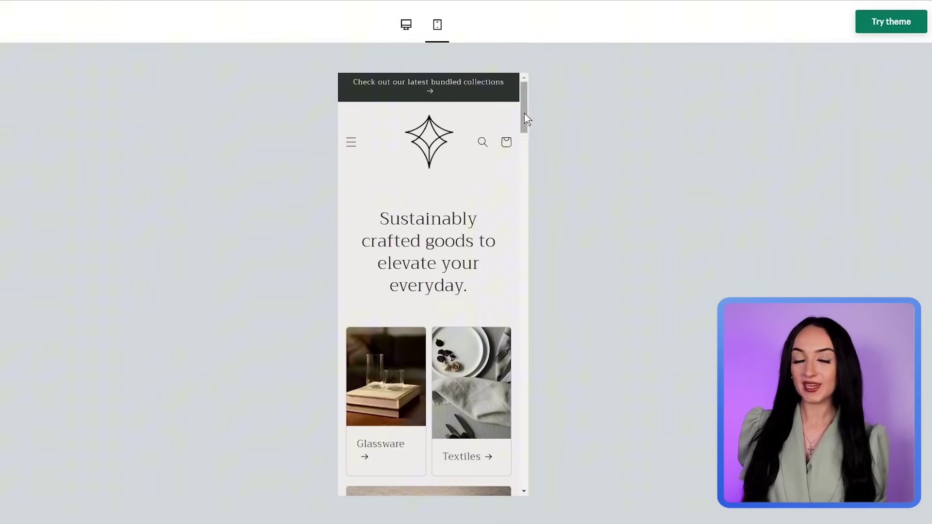
Switch the Craft demo to desktop layout and scroll through its sample shipping policy page.
drag(522, 108, 547, 45)
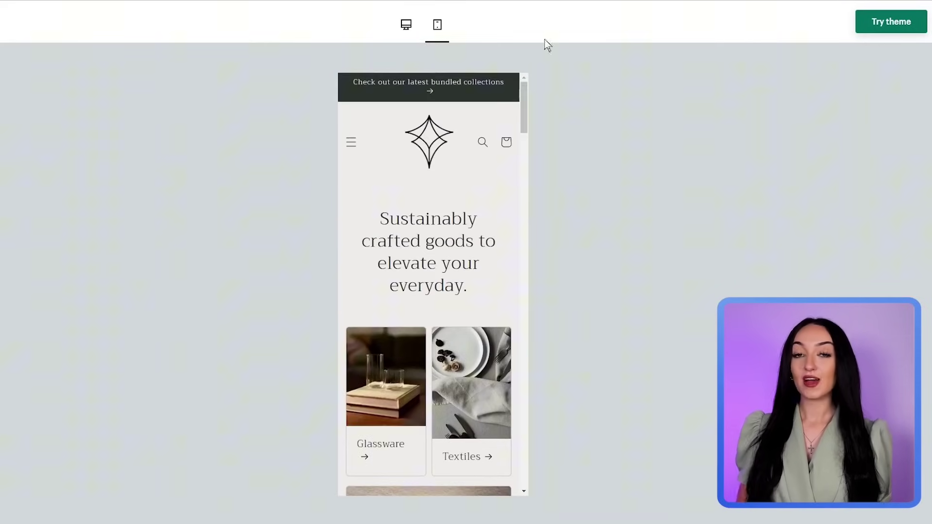
click(405, 25)
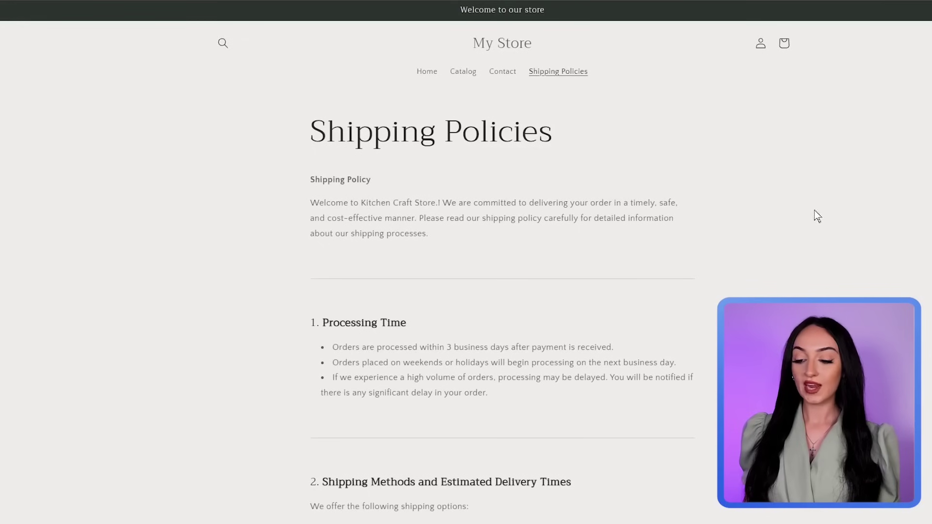
scroll(817, 216, down, 7)
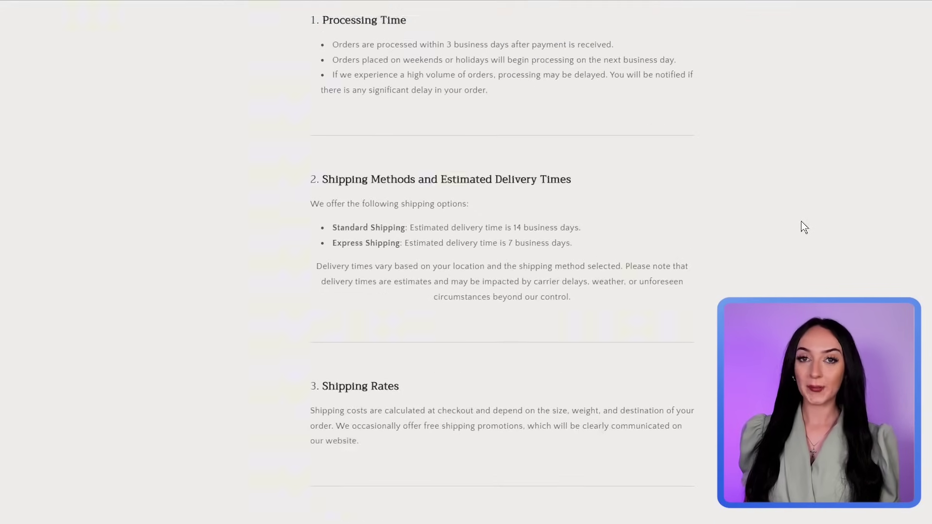
scroll(800, 231, down, 15)
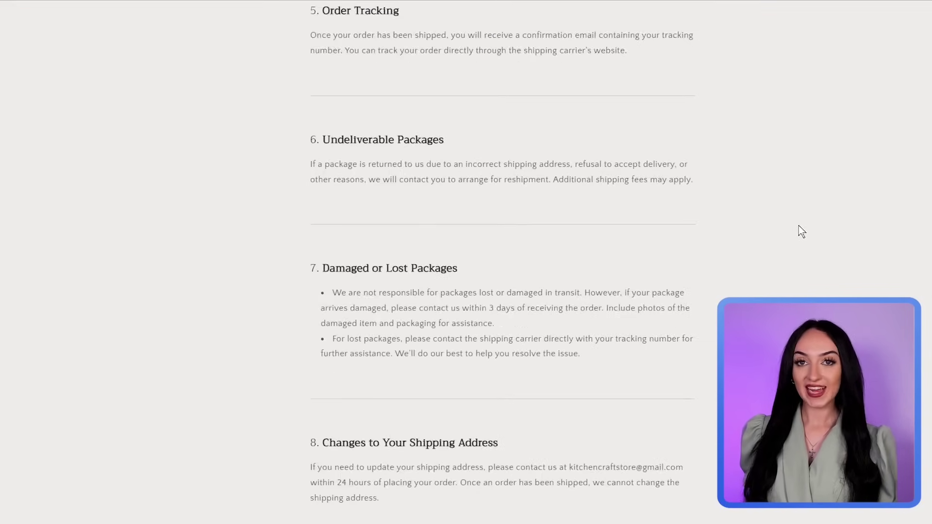
scroll(800, 243, down, 8)
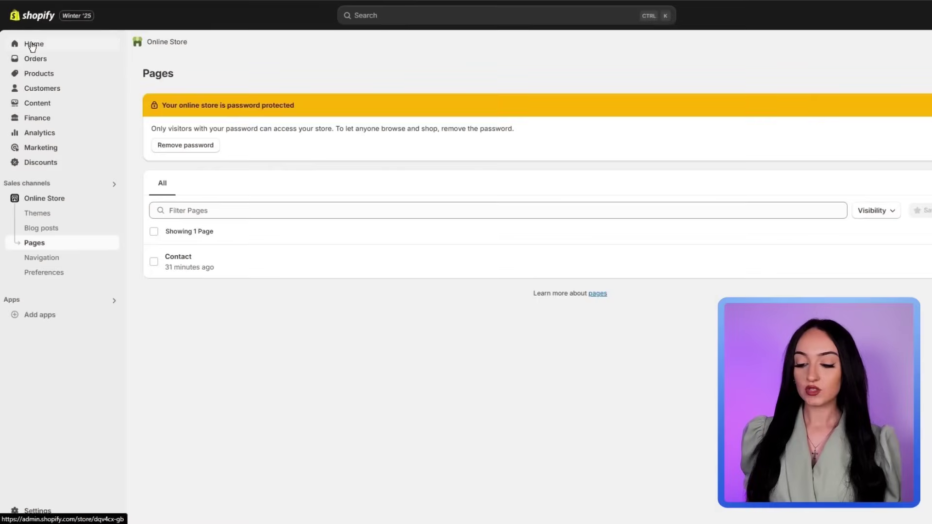
Add a new store page under Online Store > Pages titled 'Shipping Policies'.
click(30, 42)
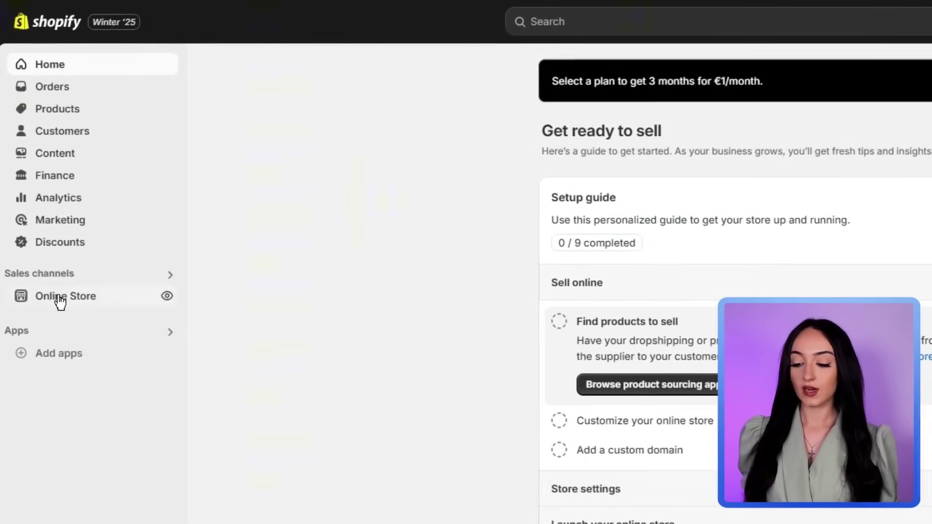
click(68, 302)
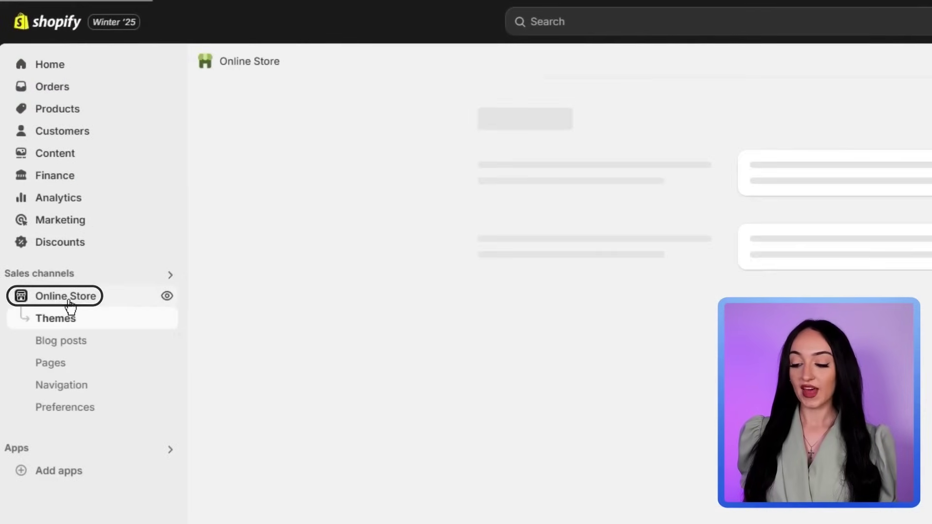
click(51, 363)
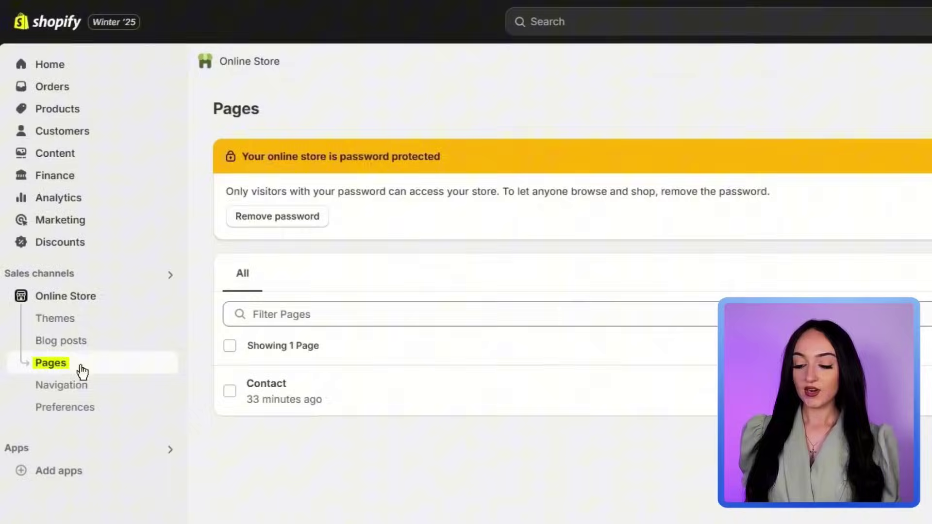
click(931, 112)
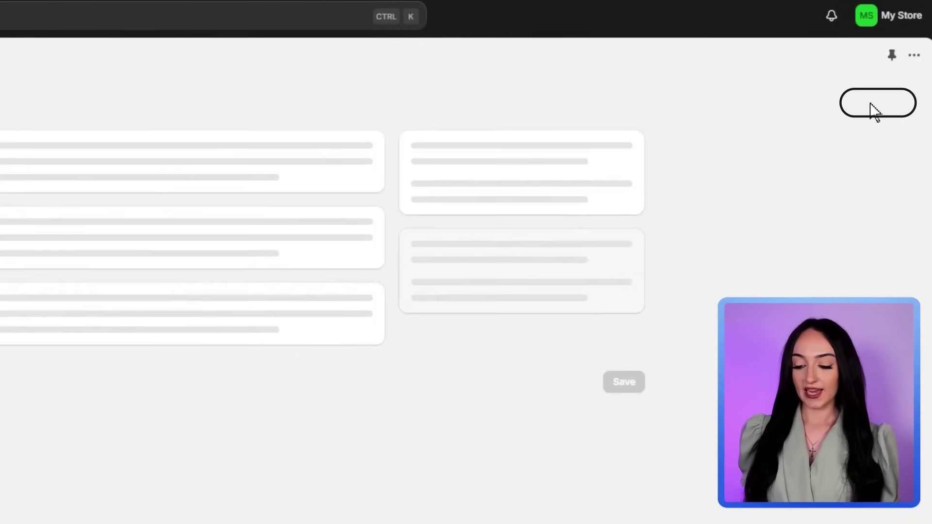
text(Shipping P)
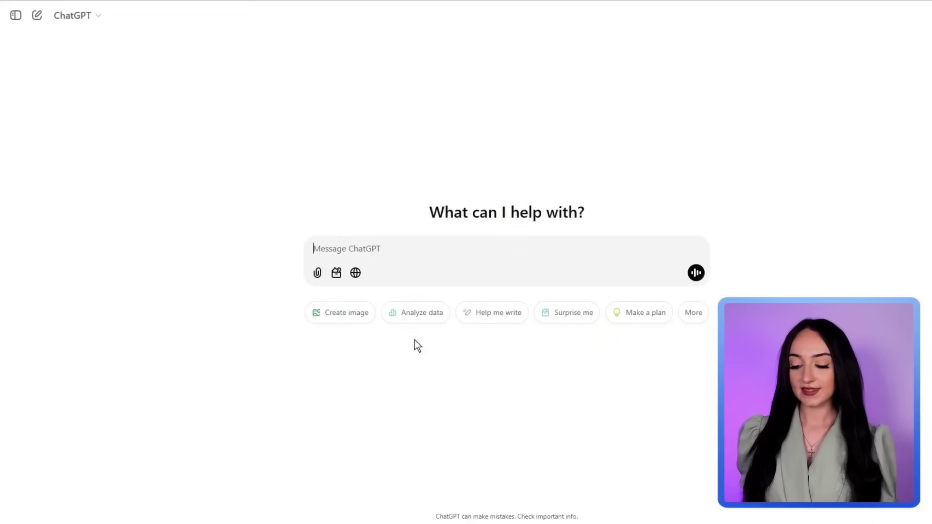
Ask ChatGPT to 'create me shipping policies for my online store'.
text(create)
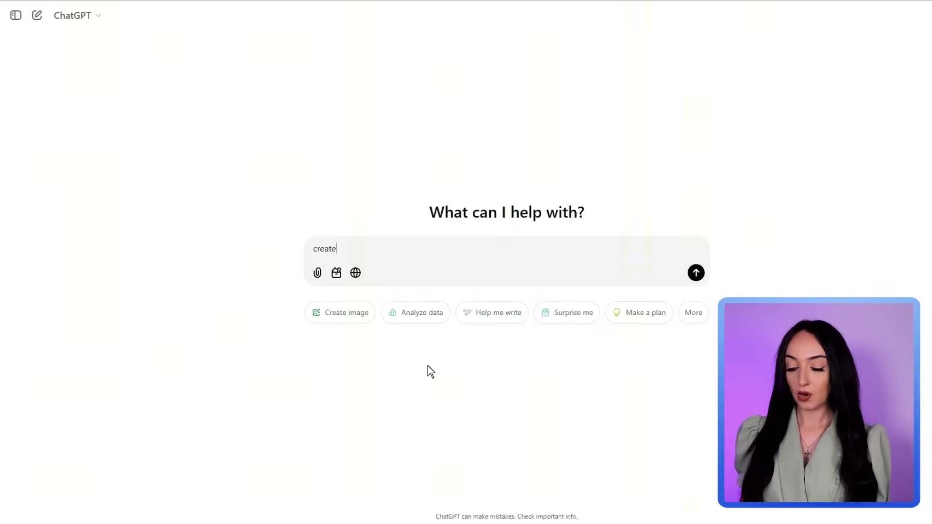
text( me shipping p)
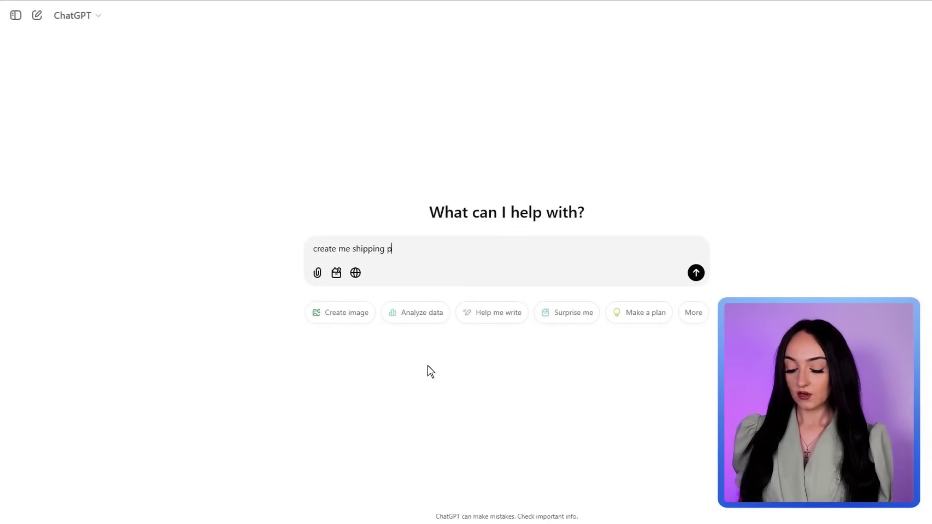
text(olicies for)
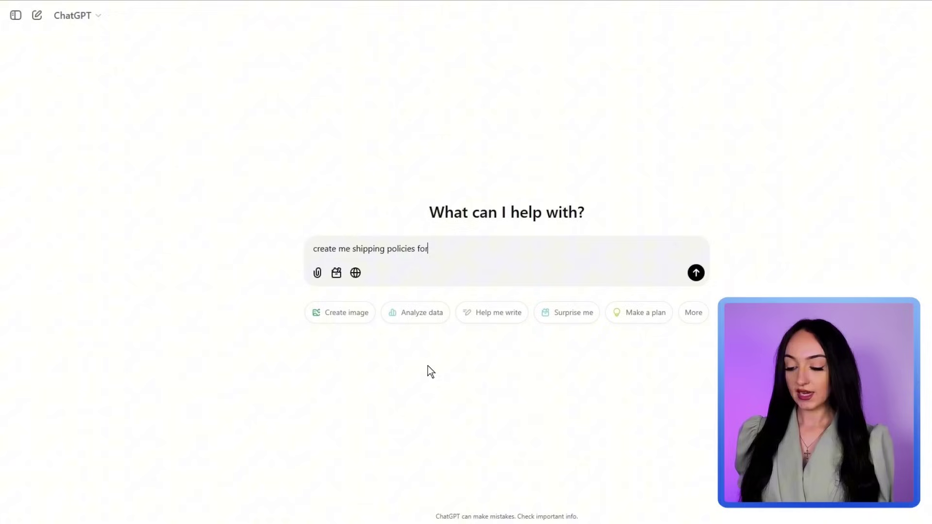
text( my online store)
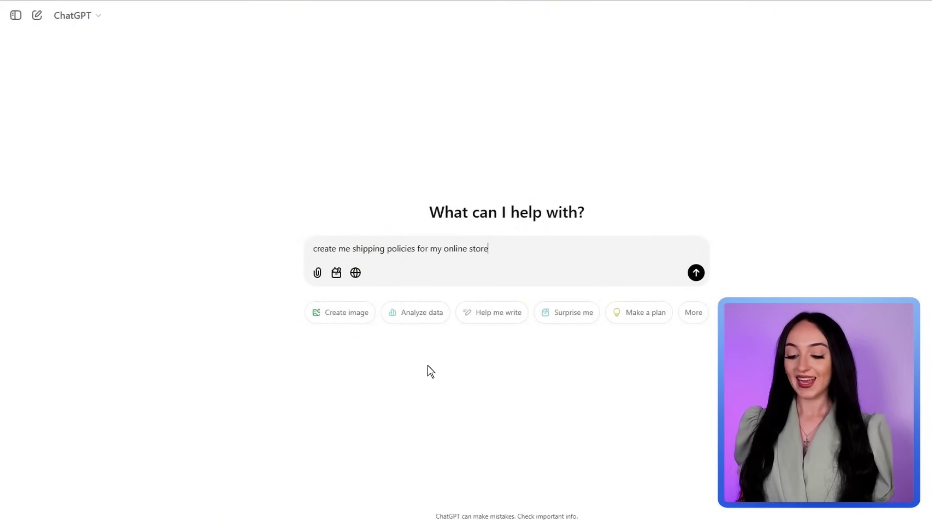
key(Return)
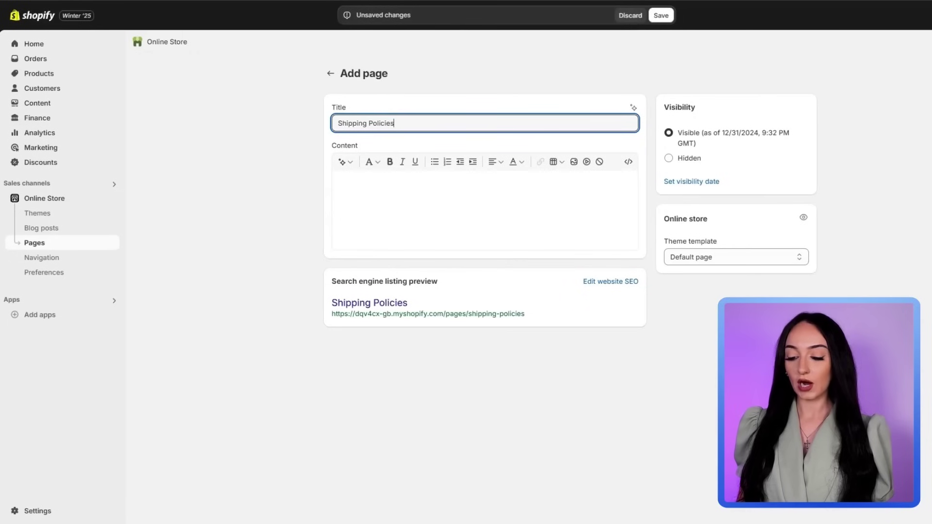
Paste the generated policy into the page content, centre the delivery times paragraph, and save the page.
click(337, 180)
right_click(387, 179)
click(428, 282)
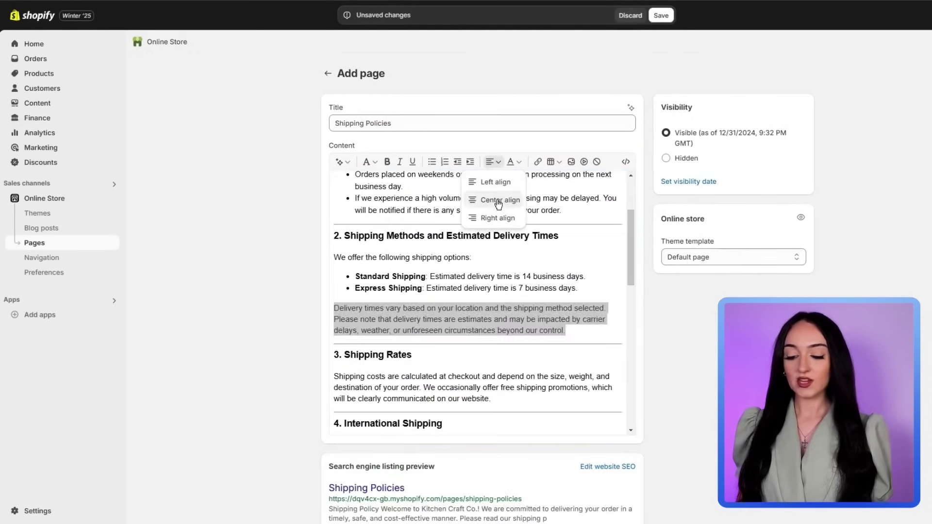
click(498, 203)
click(585, 272)
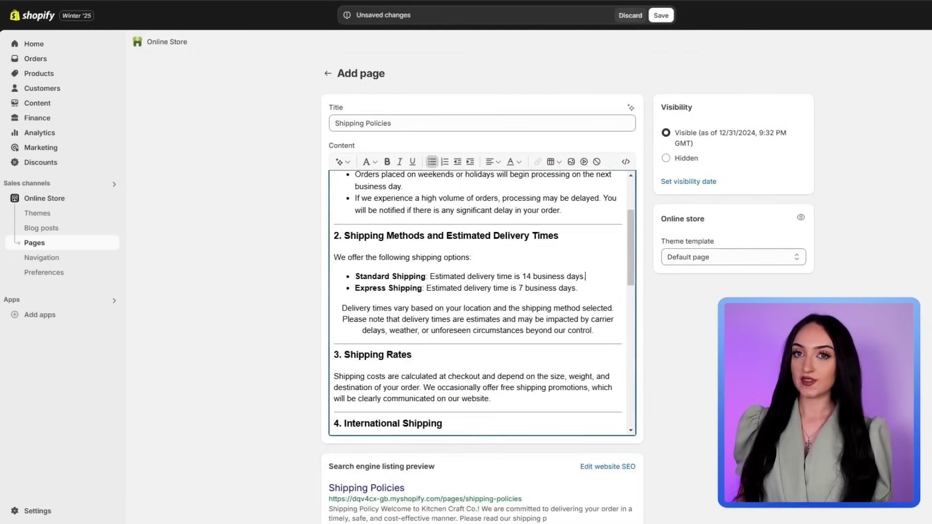
scroll(482, 301, down, 1)
scroll(631, 310, down, 10)
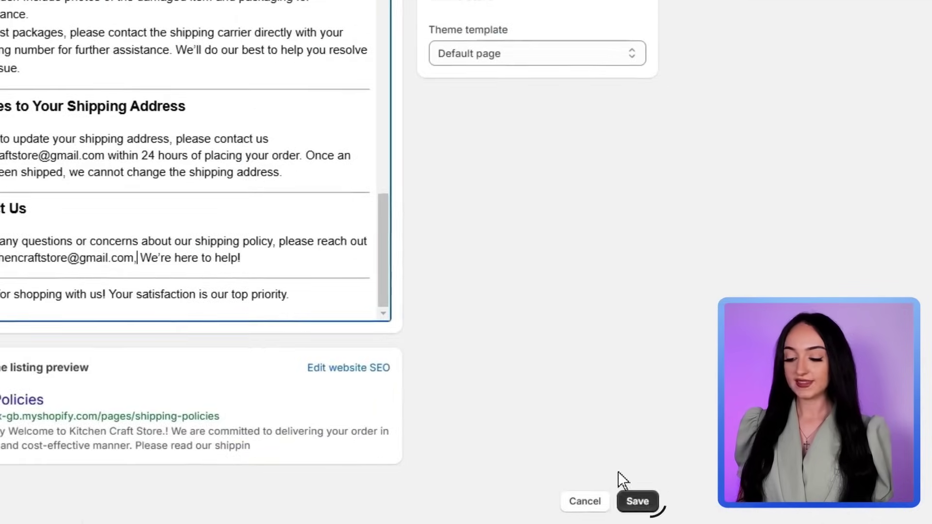
click(800, 502)
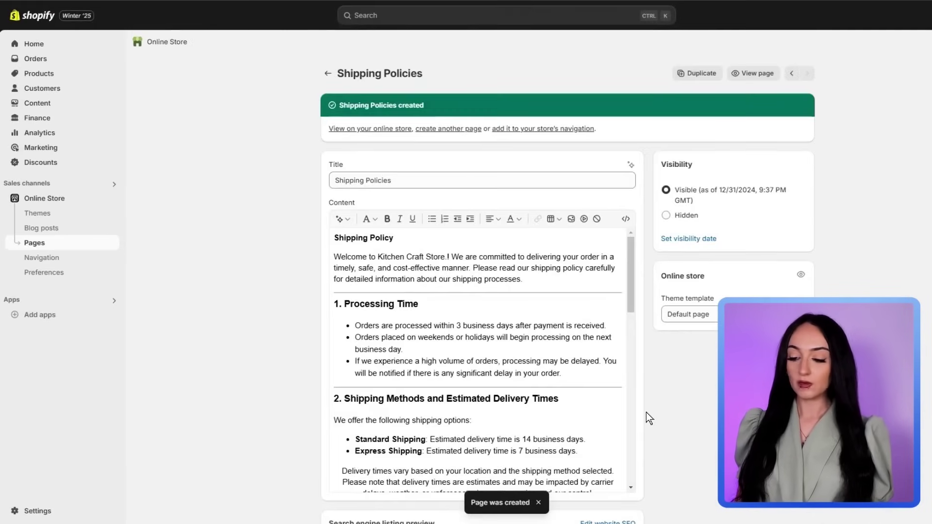
Add a Main menu item linking to the Shipping Policies page.
click(38, 213)
click(47, 259)
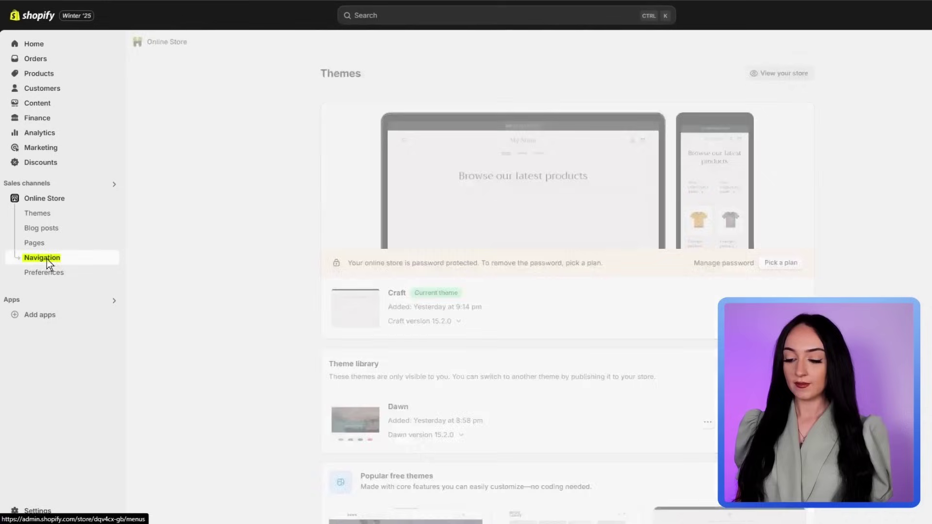
click(231, 97)
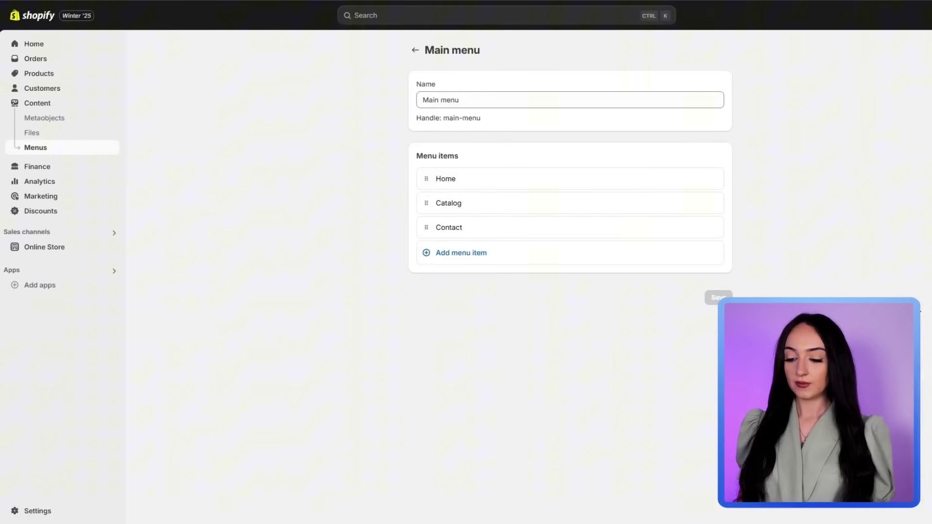
click(461, 253)
click(661, 395)
click(589, 334)
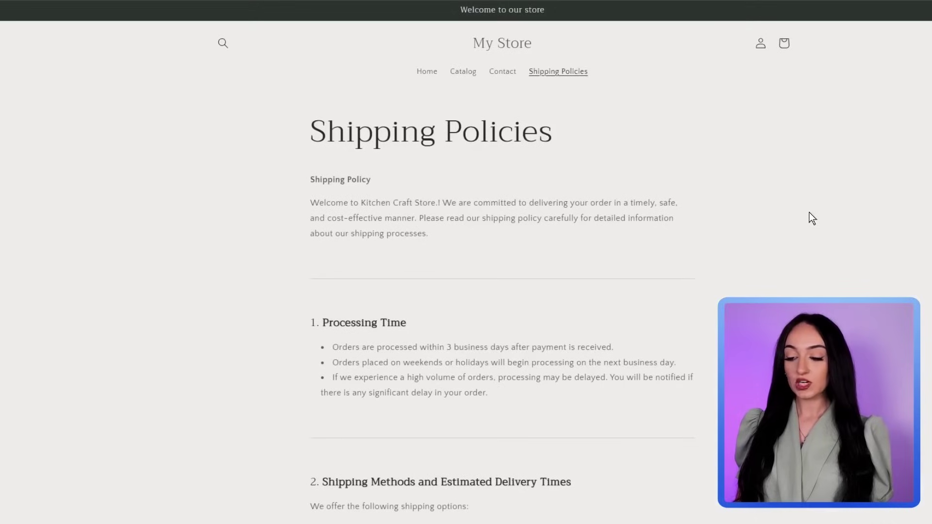
Scroll through the live Shipping Policies storefront page down to the footer.
scroll(805, 216, down, 10)
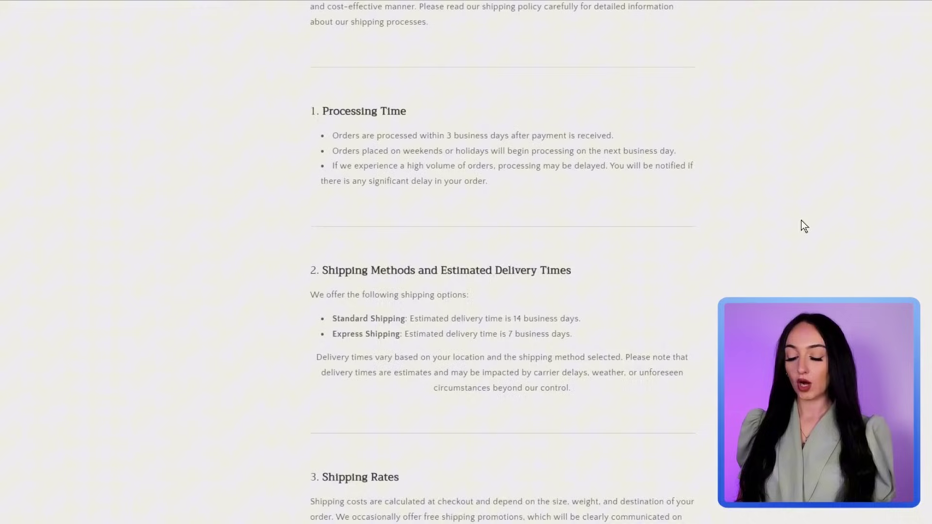
scroll(801, 227, down, 14)
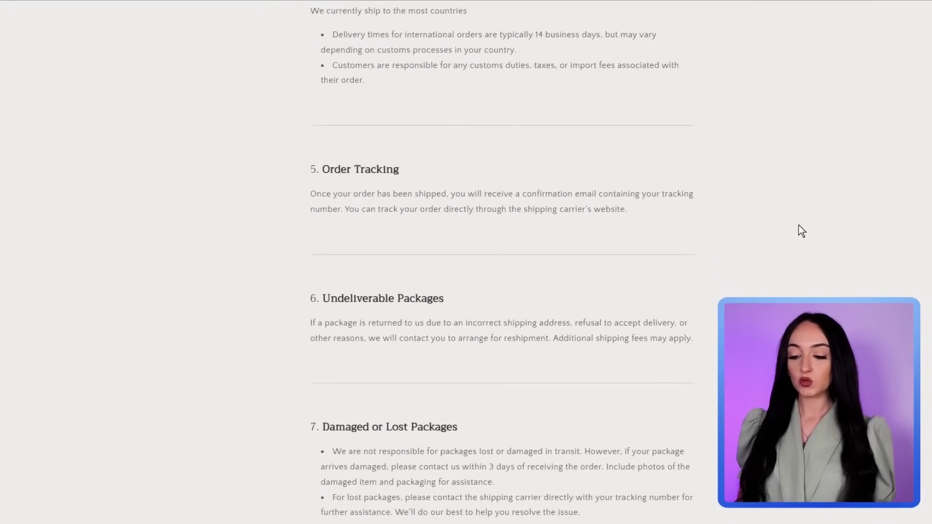
scroll(798, 235, down, 6)
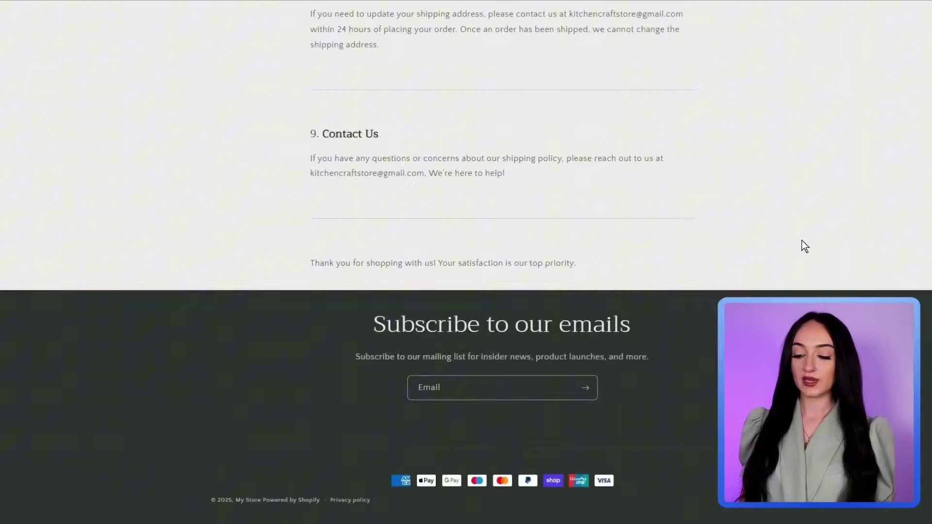
scroll(802, 246, up, 20)
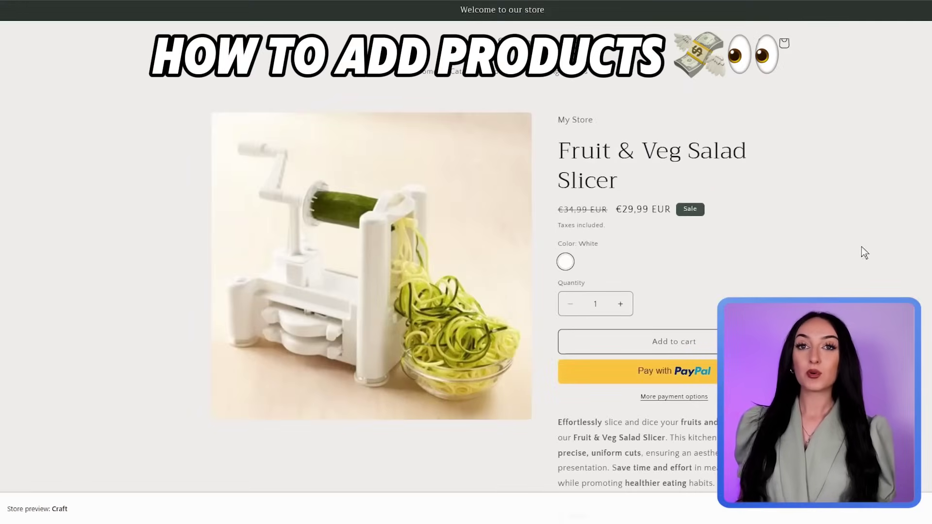
scroll(843, 293, down, 1)
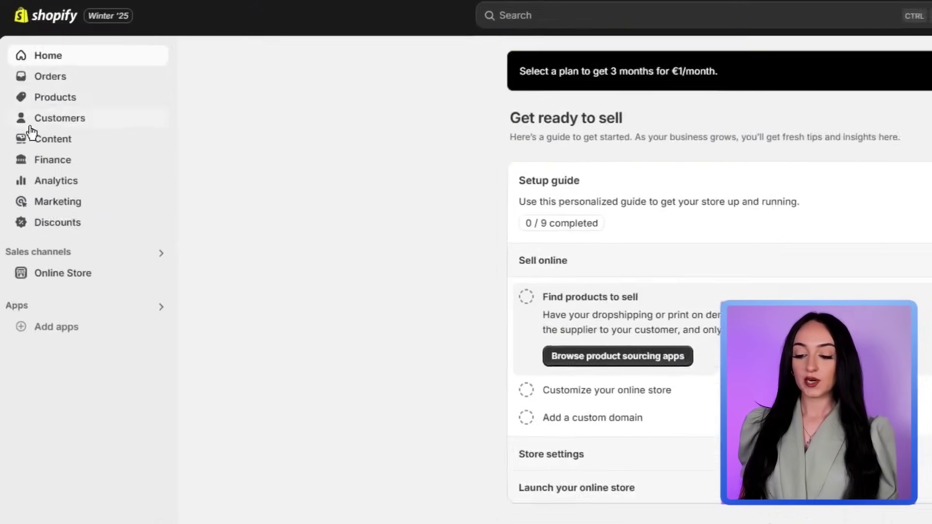
Create a new product titled 'Fruit & Veg Salad Slicer' and upload the slicer photo as media.
click(61, 98)
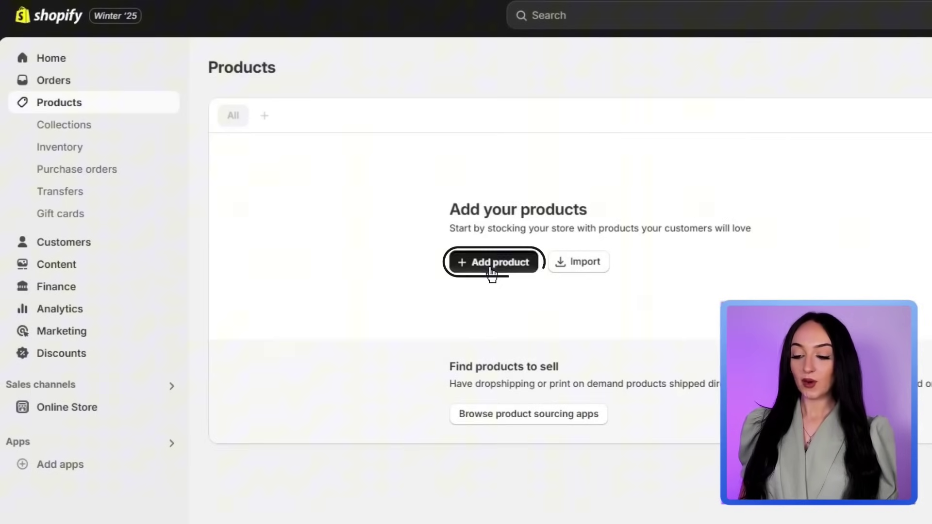
click(491, 275)
click(683, 422)
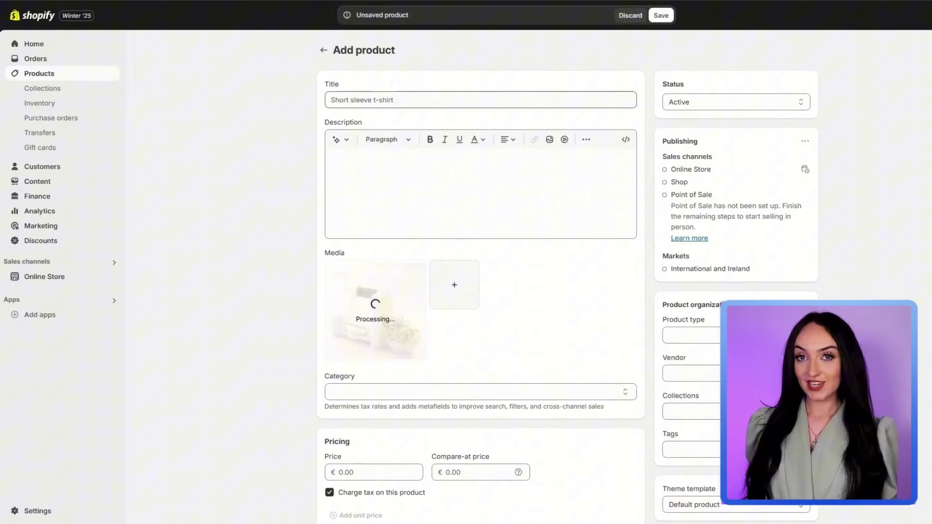
click(331, 100)
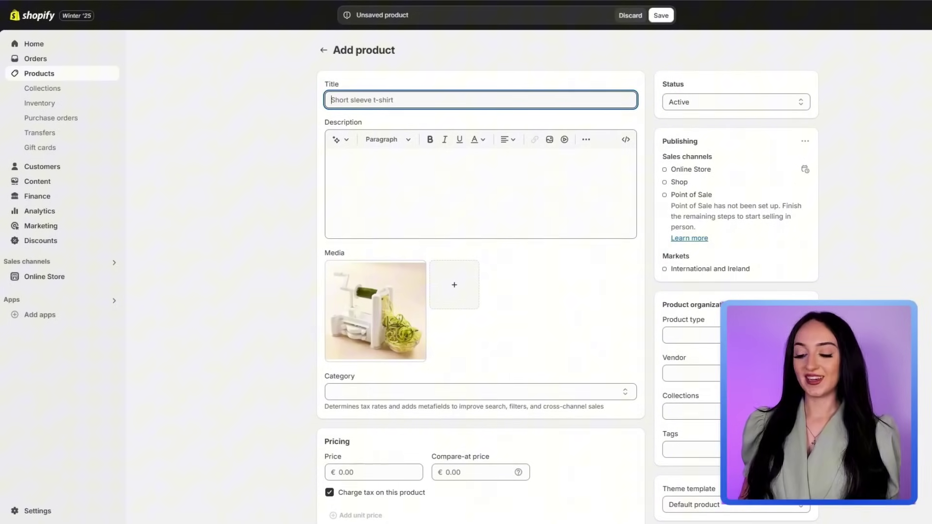
text(Fruit & Veg Salad Slicer)
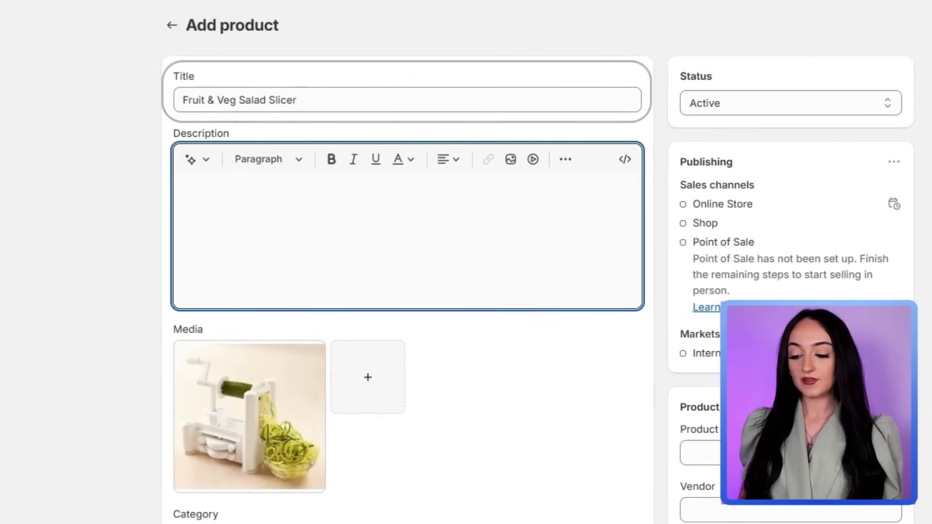
Generate an AI product description from the pasted product name and insert it.
click(192, 160)
right_click(261, 252)
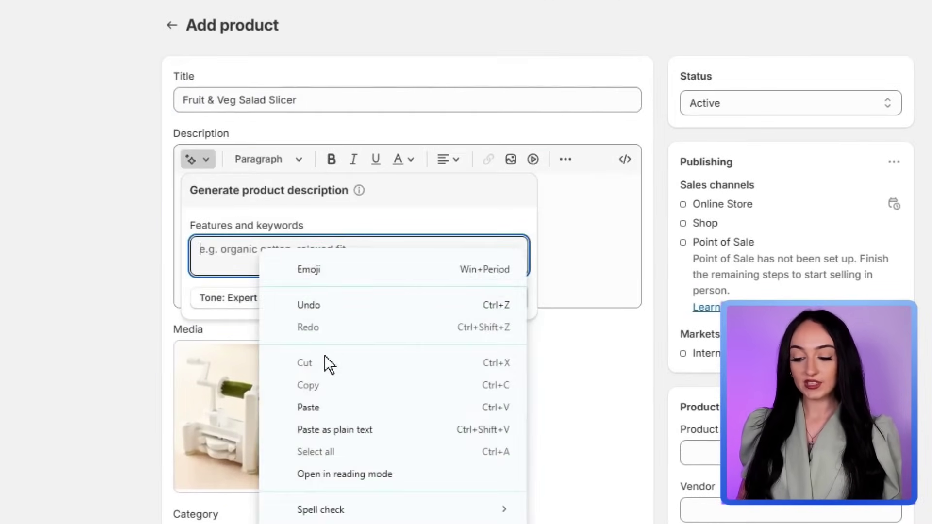
click(322, 407)
click(503, 305)
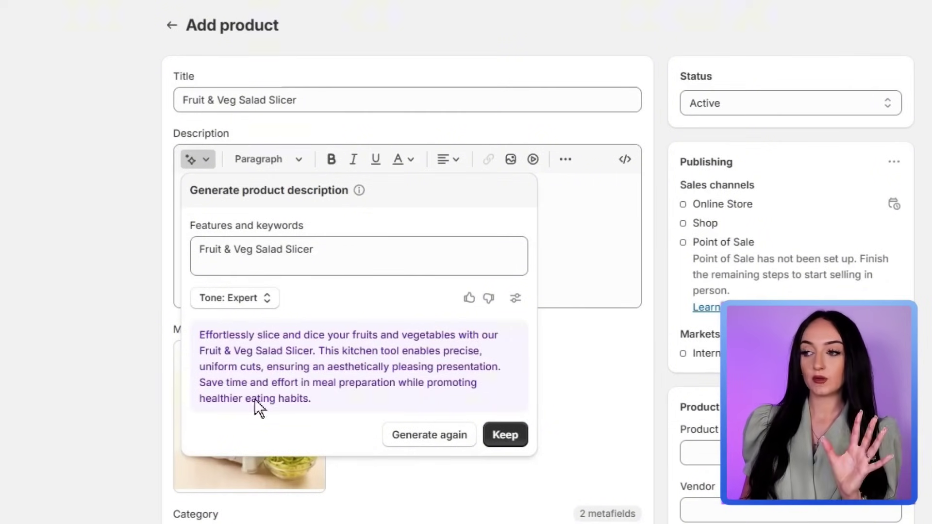
click(505, 436)
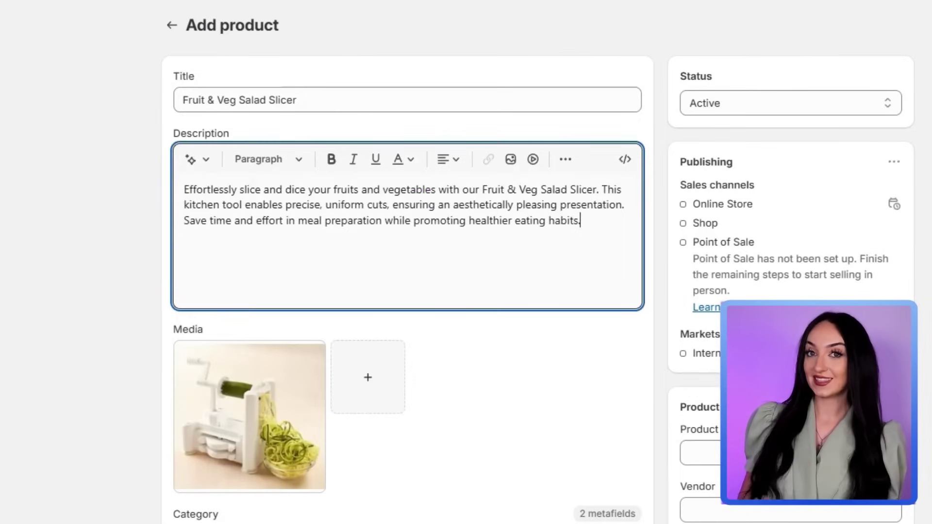
Bold 'Effortlessly', 'fruits and vegetables' and 'Fruit & Veg Salad Slicer' in the description.
drag(238, 190, 184, 189)
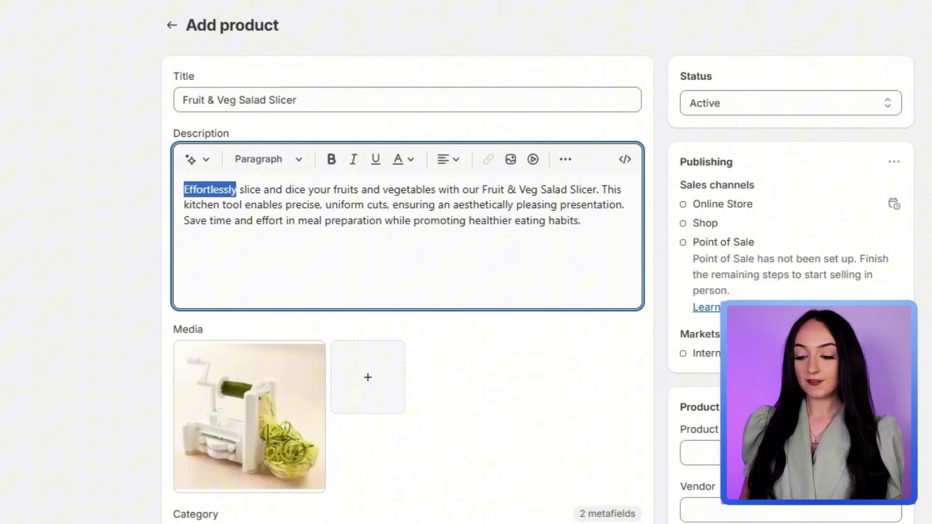
click(332, 159)
click(369, 221)
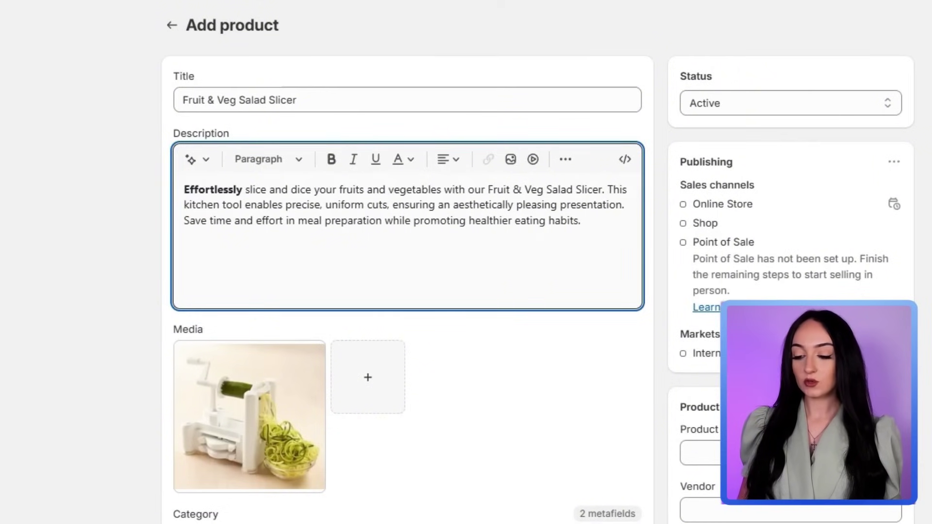
drag(340, 189, 440, 189)
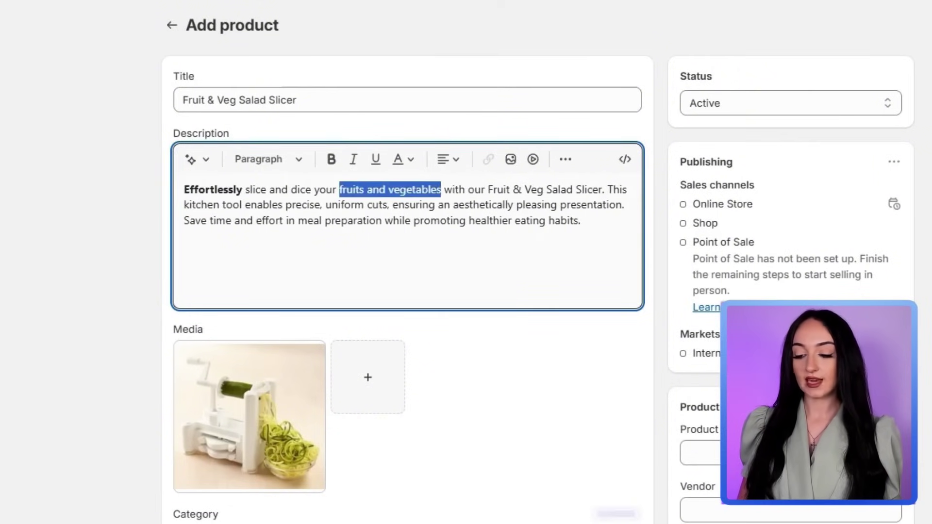
click(331, 160)
click(216, 236)
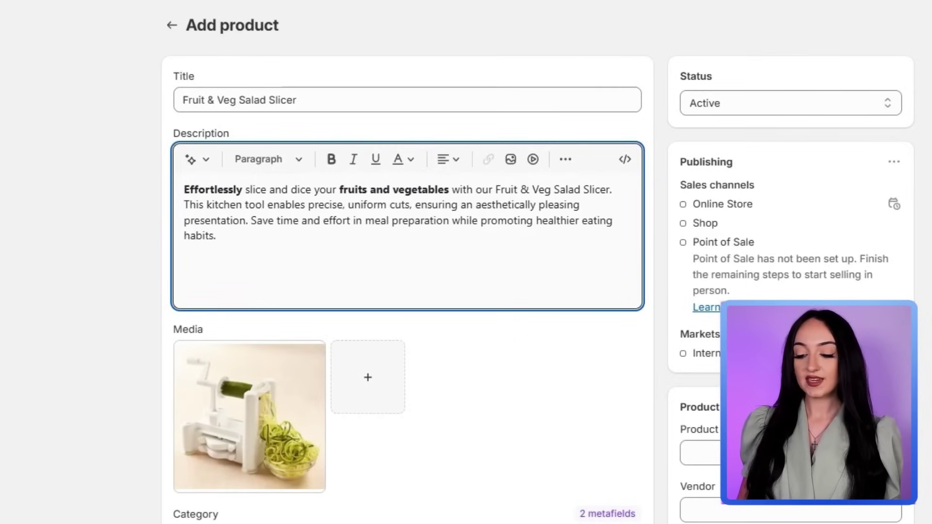
drag(495, 189, 589, 189)
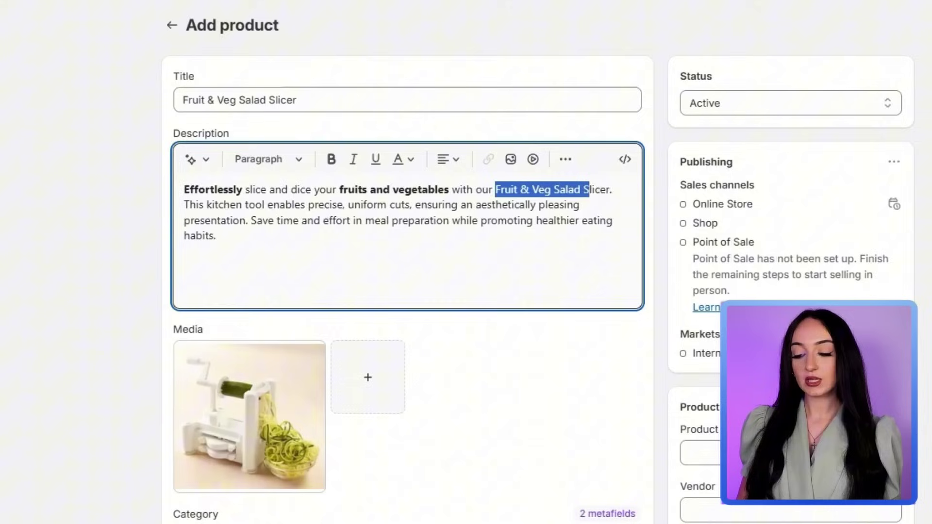
click(331, 160)
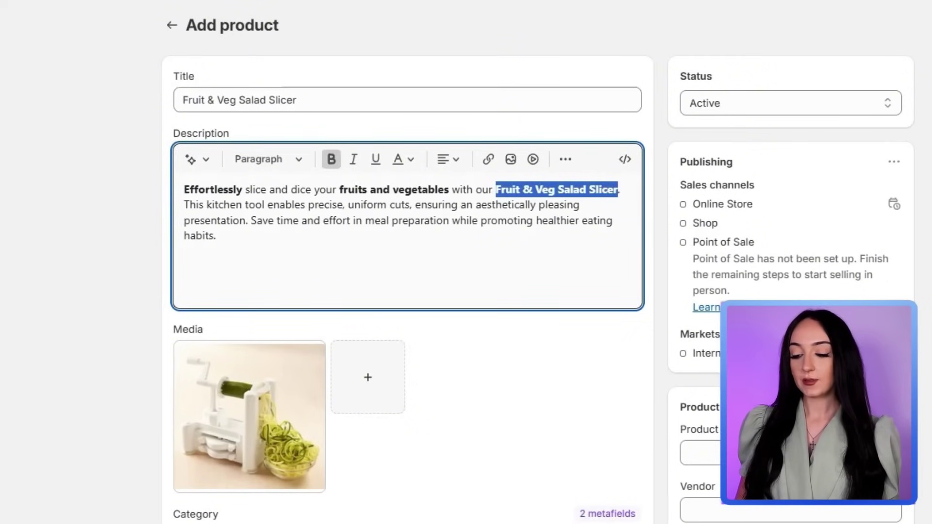
click(216, 236)
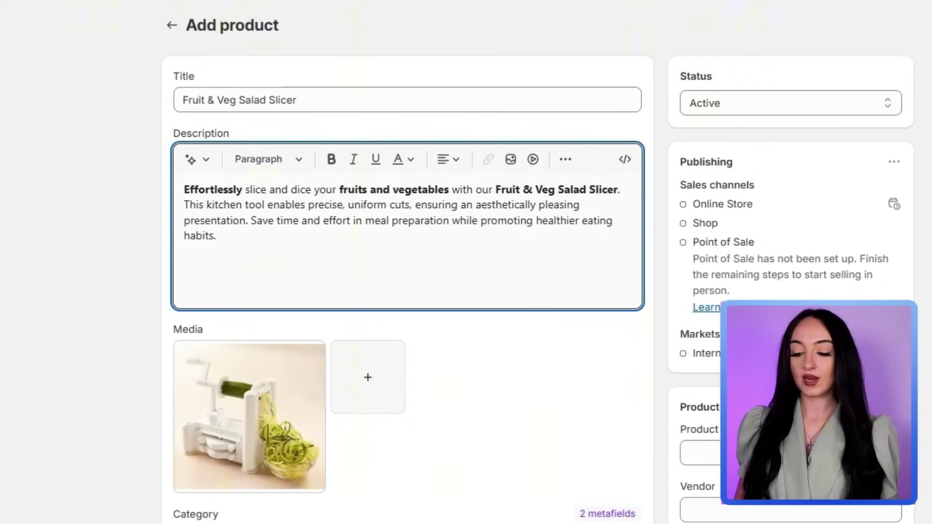
Bold 'precise, uniform cuts', 'Save time and effort' and 'healthier eating' in the description.
drag(308, 205, 416, 204)
click(330, 159)
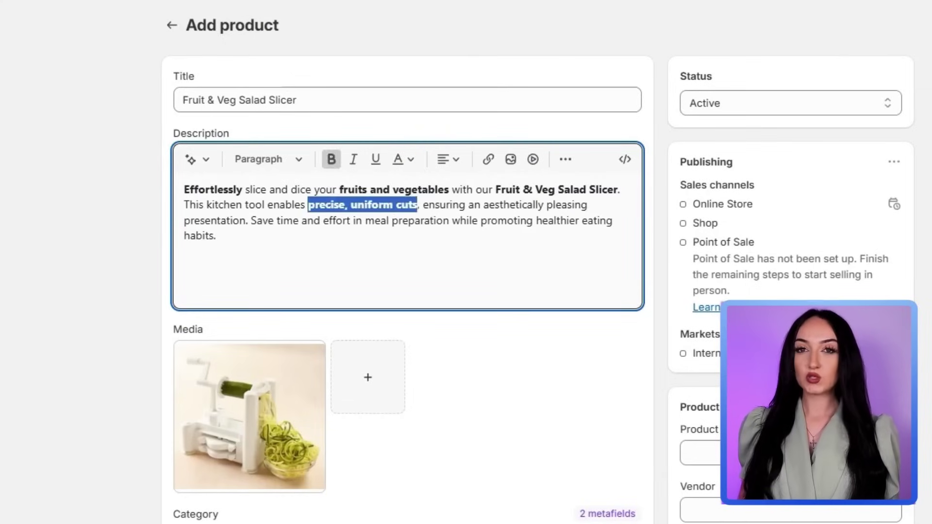
click(217, 236)
drag(256, 221, 342, 220)
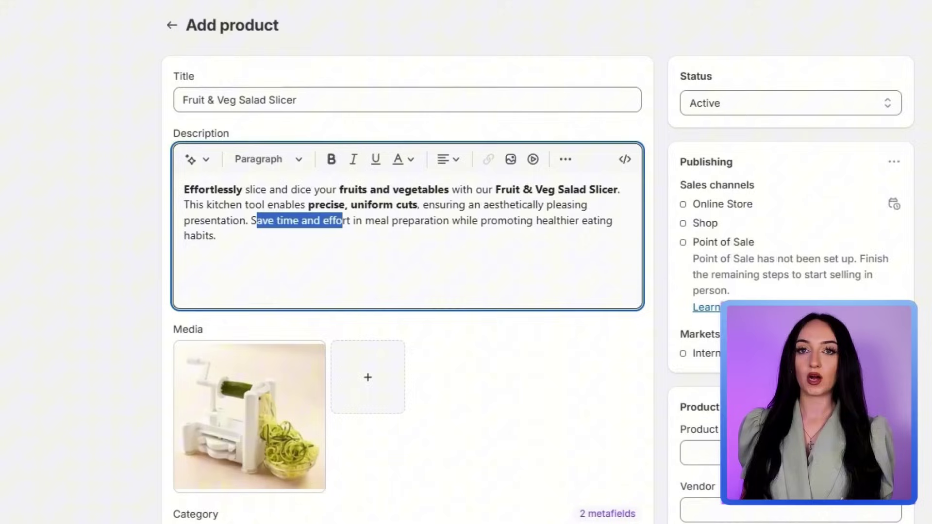
click(331, 160)
click(216, 236)
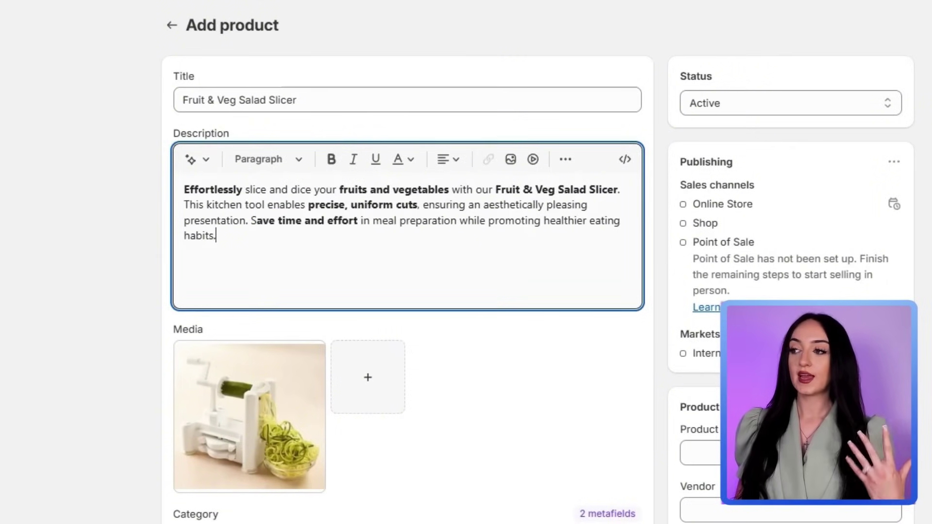
drag(543, 220, 619, 221)
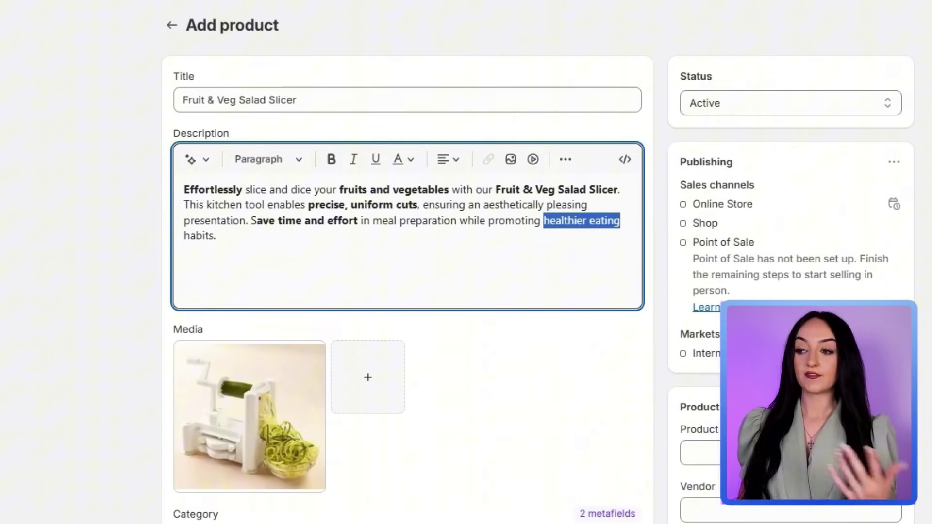
click(331, 160)
click(486, 282)
scroll(486, 354, down, 5)
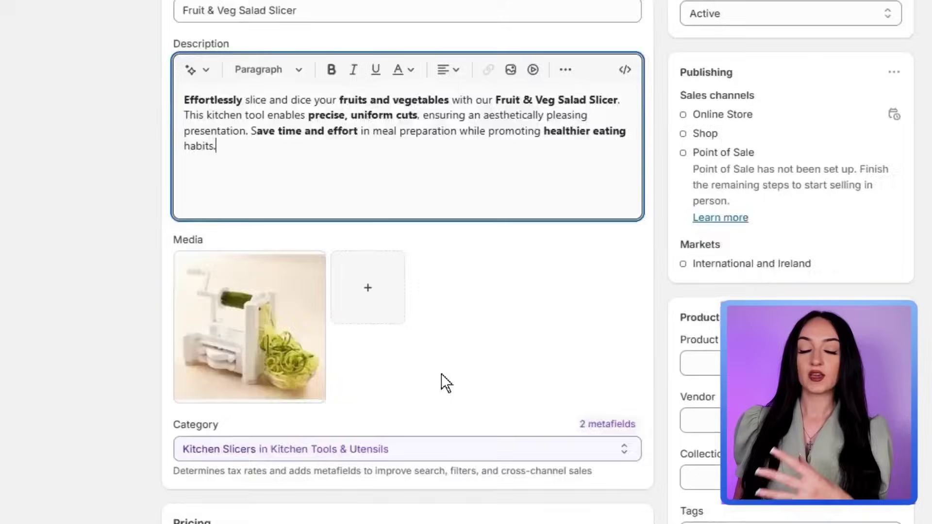
Enter price €29.99, compare-at €34.99 and cost €10.00, then delete the red option.
click(272, 421)
scroll(116, 374, down, 6)
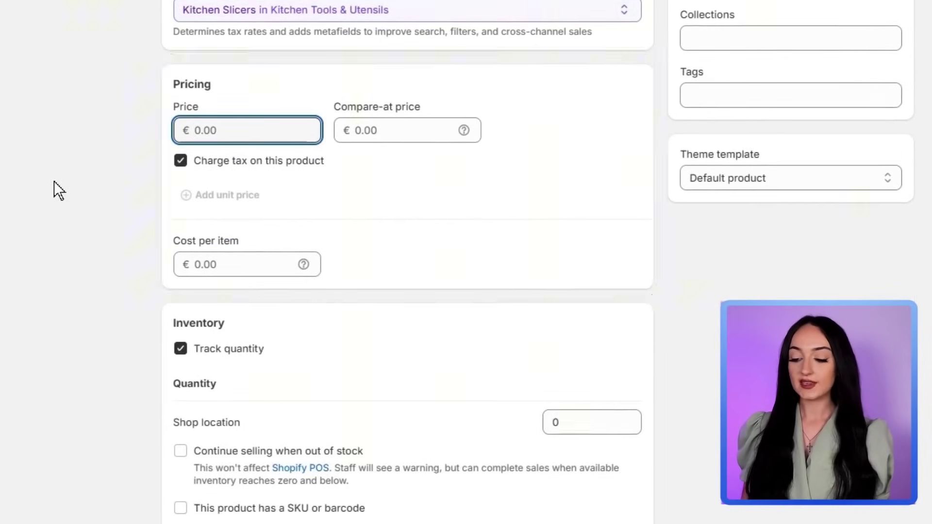
text(29.99)
key(Tab)
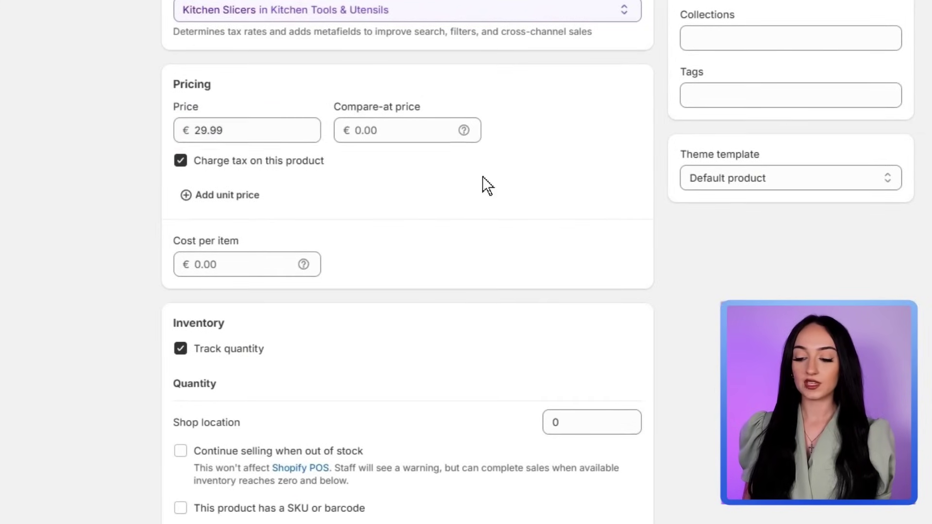
text(34.99)
key(Tab)
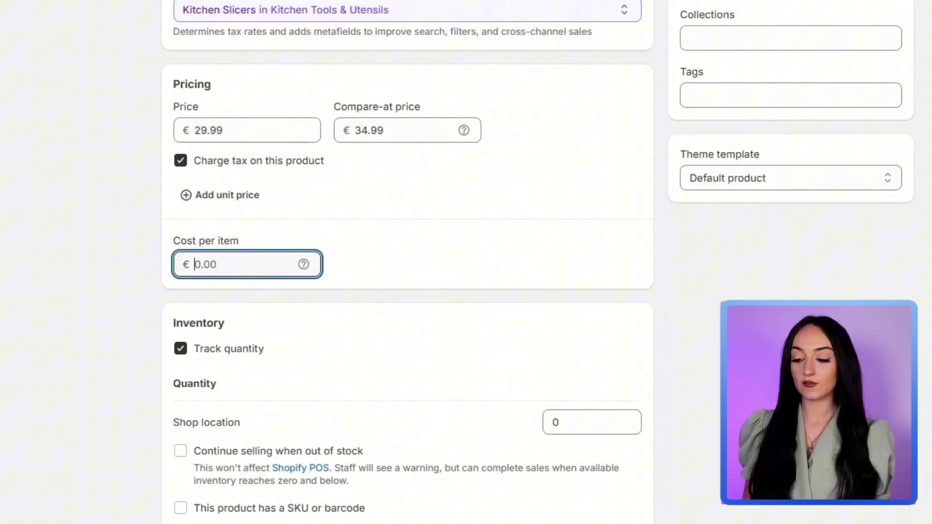
text(10.00)
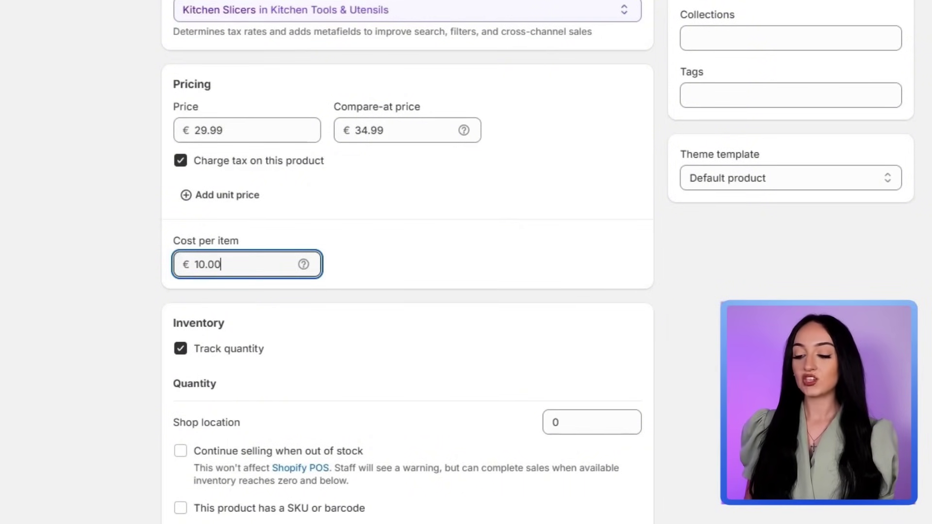
click(459, 197)
scroll(459, 197, down, 3)
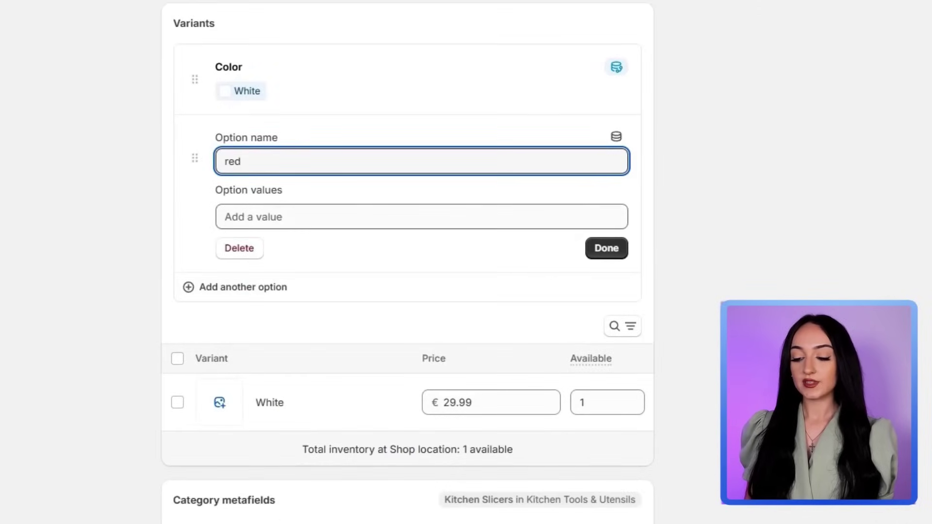
click(246, 252)
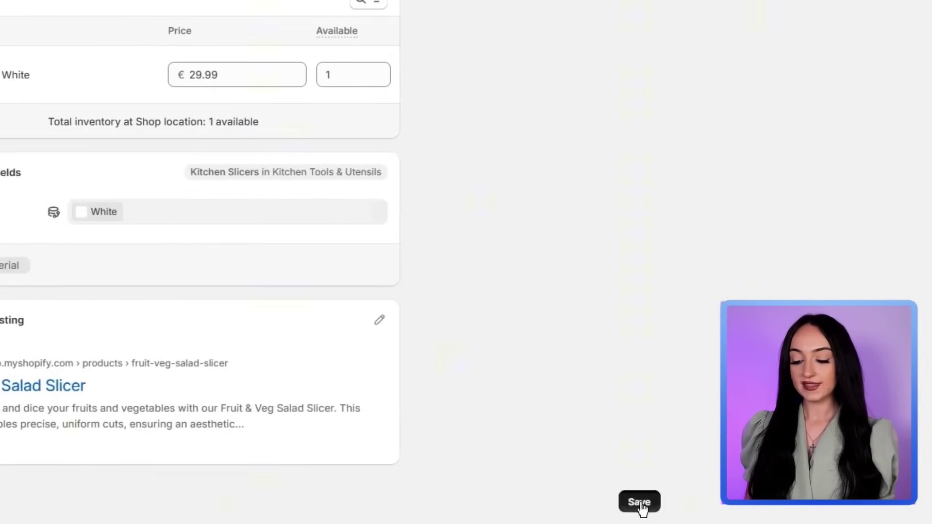
click(639, 503)
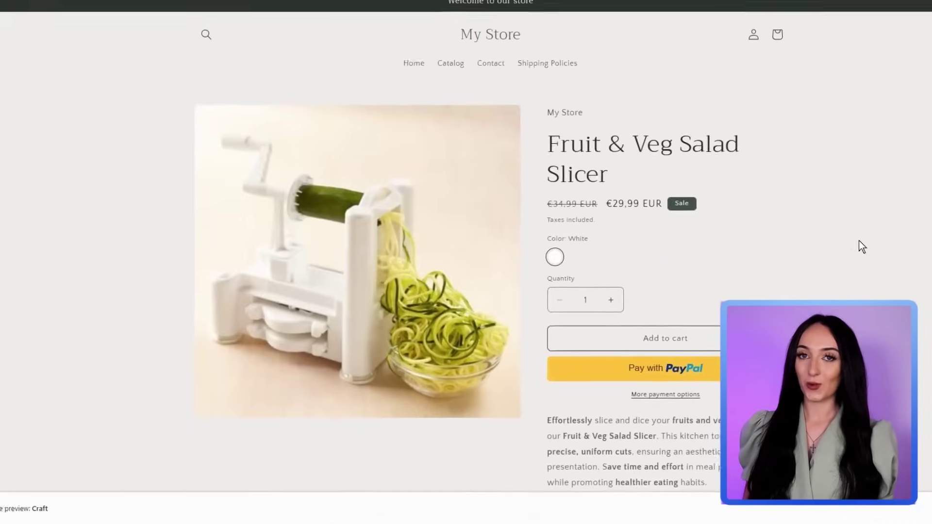
scroll(840, 293, down, 3)
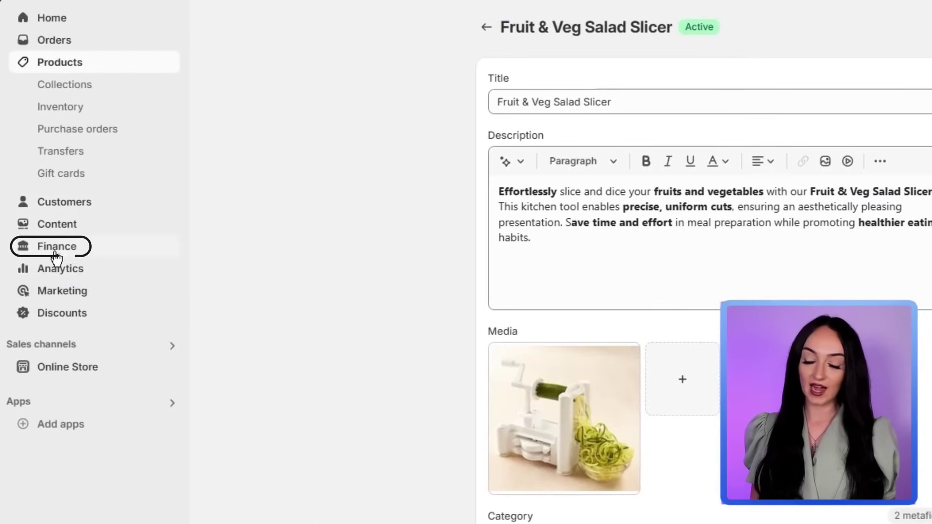
Go to Finance and start activating Shopify Payments.
click(56, 253)
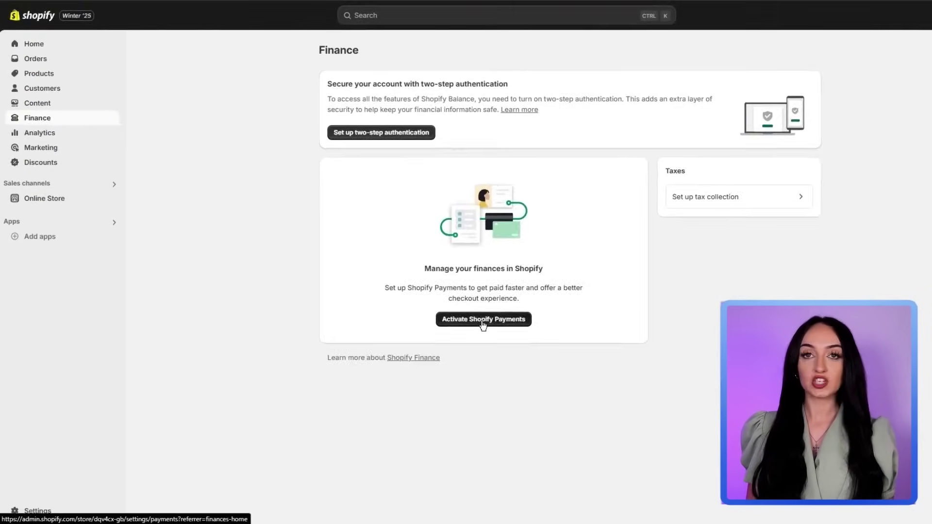
click(483, 319)
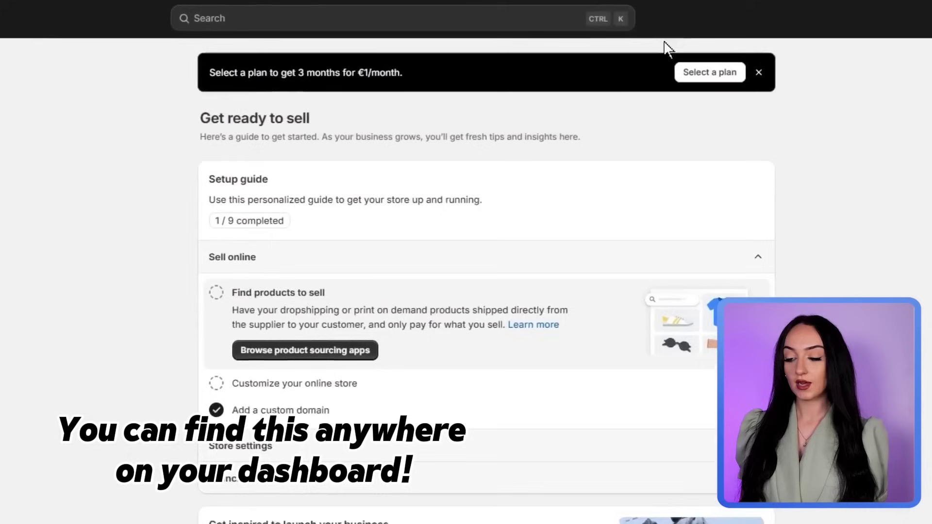
Go to plan selection from the banner and select the Basic plan.
click(705, 85)
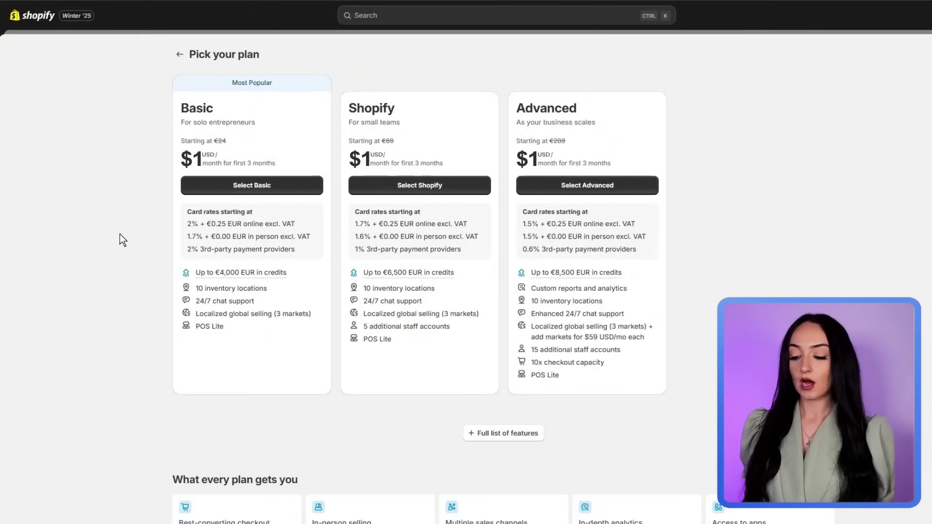
click(252, 186)
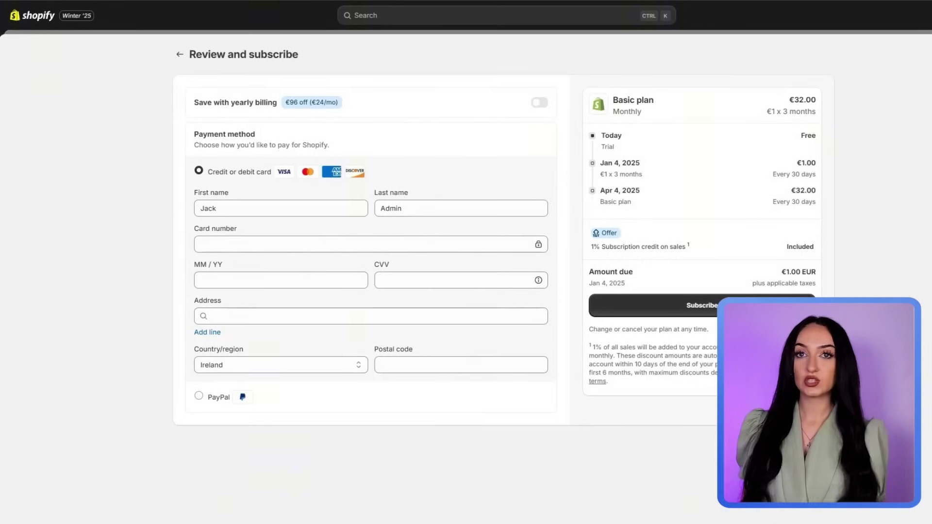
Highlight the Apr 4, 2025 billing date and €32.00 monthly price in the plan summary.
drag(605, 190, 650, 198)
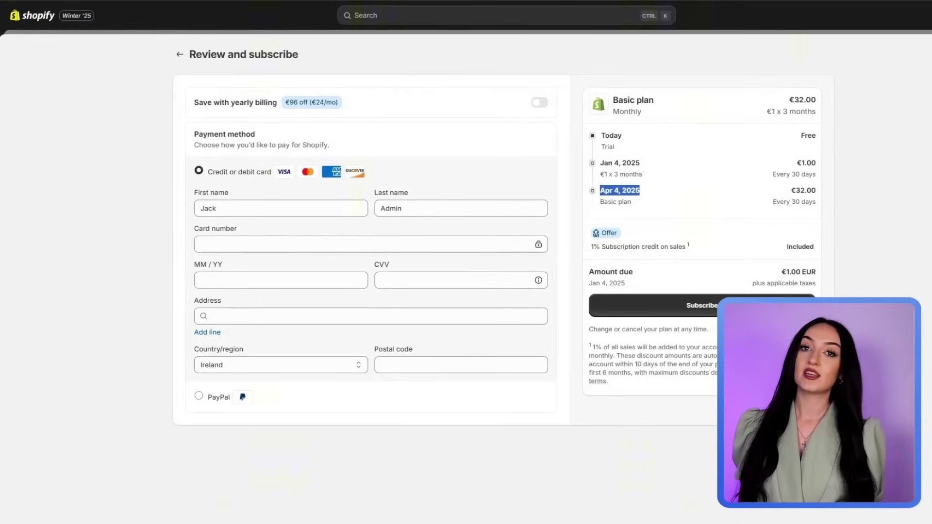
drag(789, 190, 822, 196)
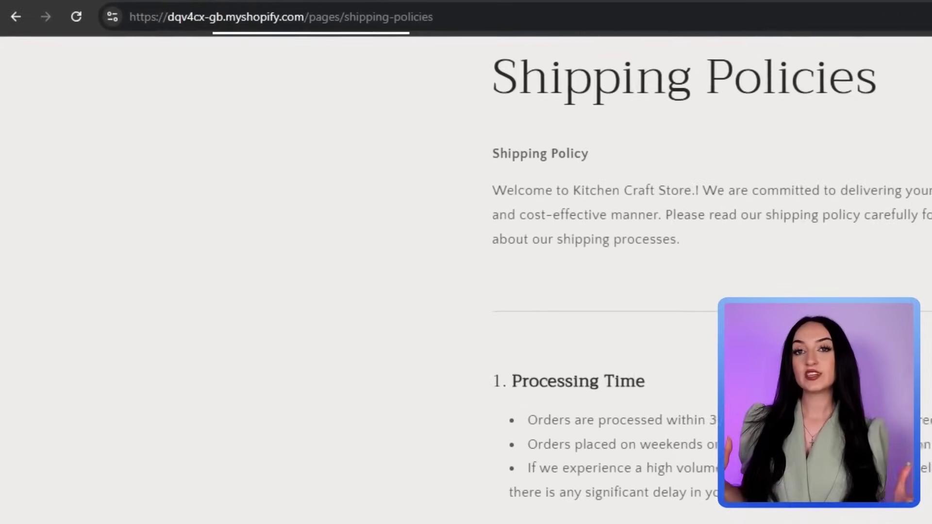
Scroll down through the store's Shipping Policies page.
scroll(712, 270, down, 3)
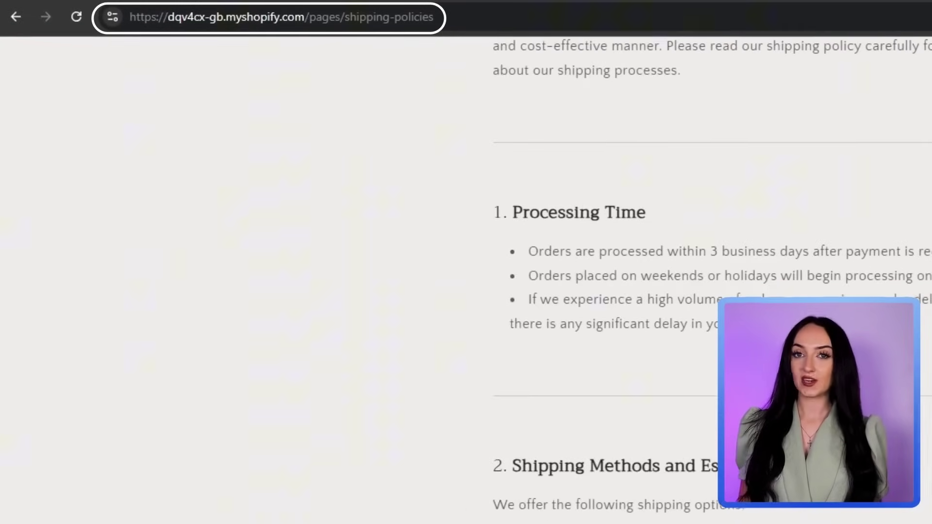
scroll(712, 269, down, 3)
scroll(711, 270, down, 10)
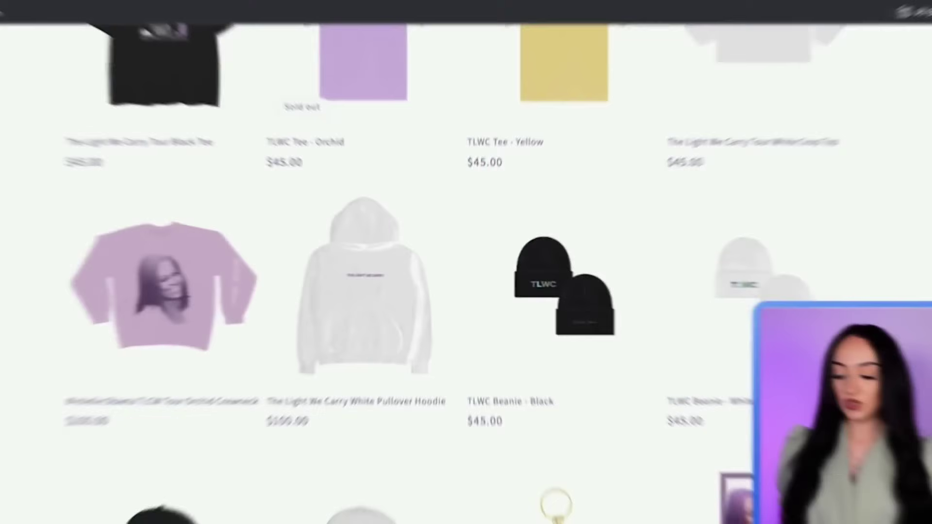
Scroll back up through the example .store website.
scroll(466, 262, up, 3)
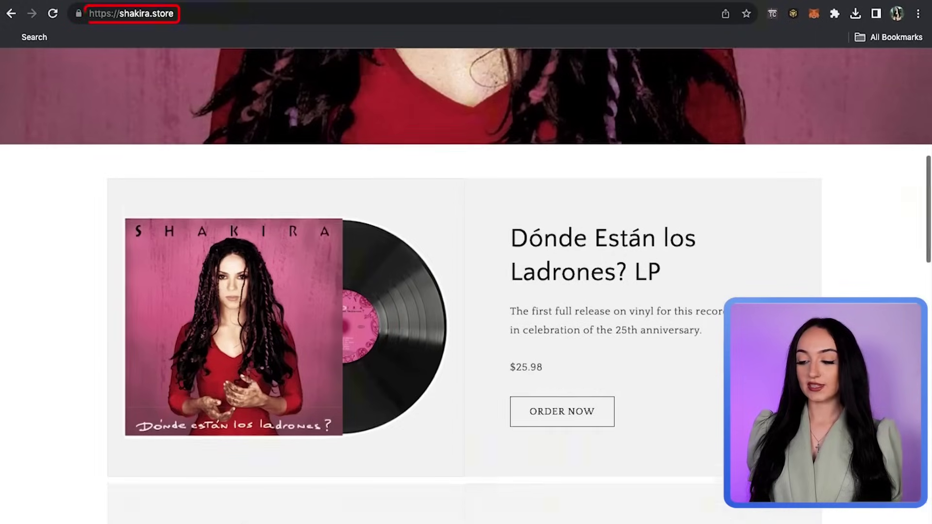
scroll(466, 262, up, 10)
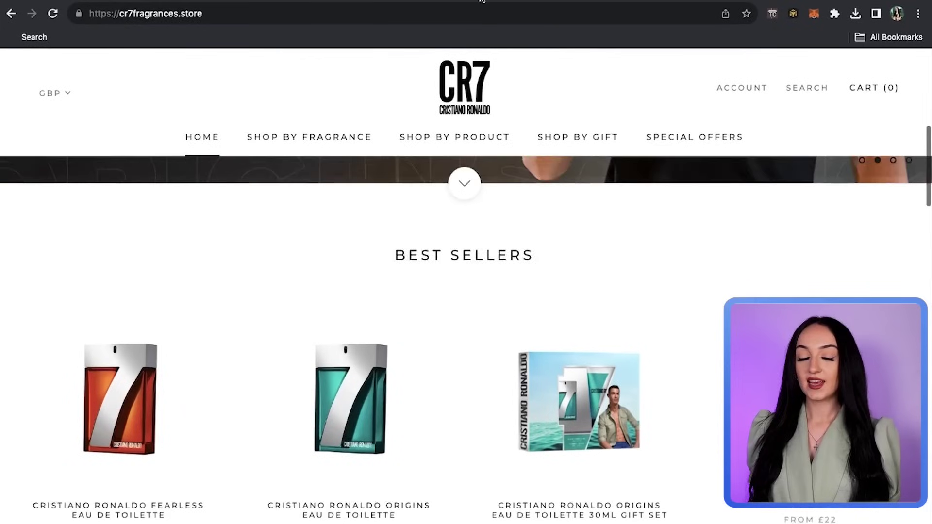
scroll(465, 262, up, 4)
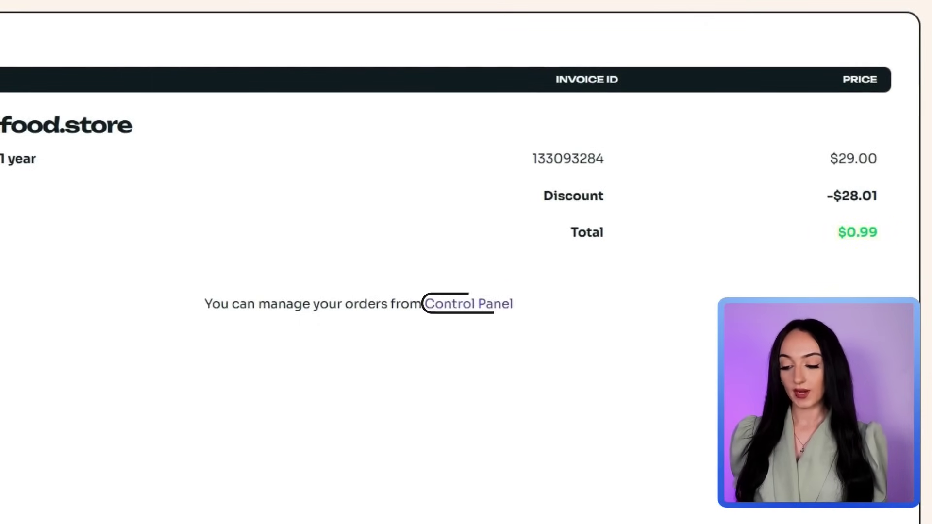
Go to the registrar's Control Panel and show Manage Orders > List/Search Orders.
click(468, 304)
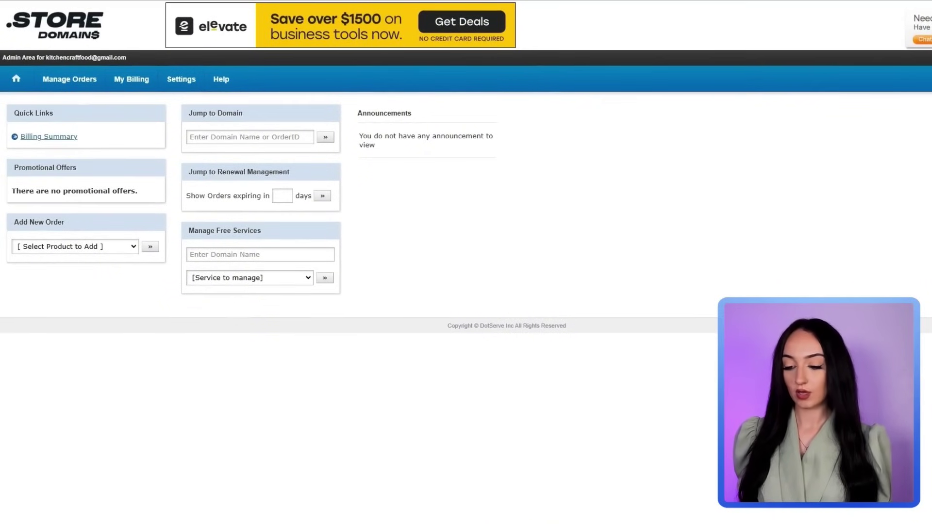
click(70, 82)
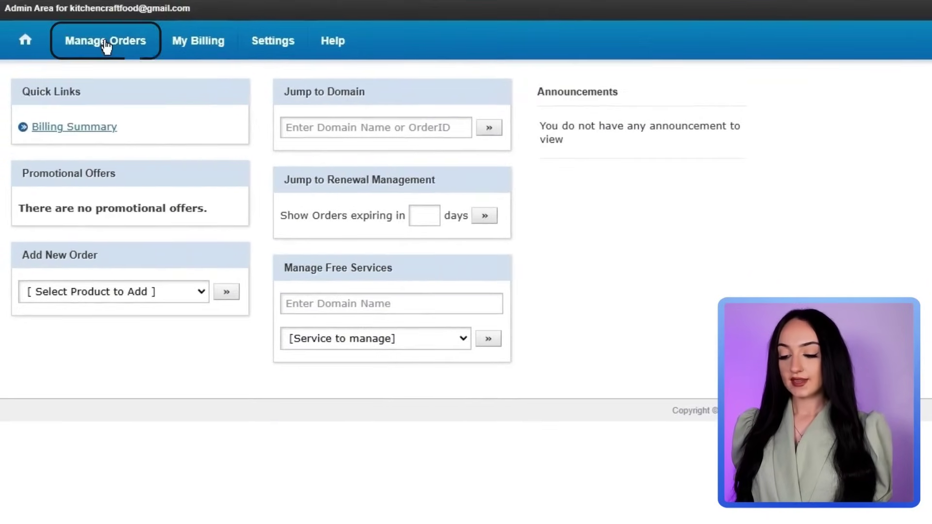
mouse_move(101, 41)
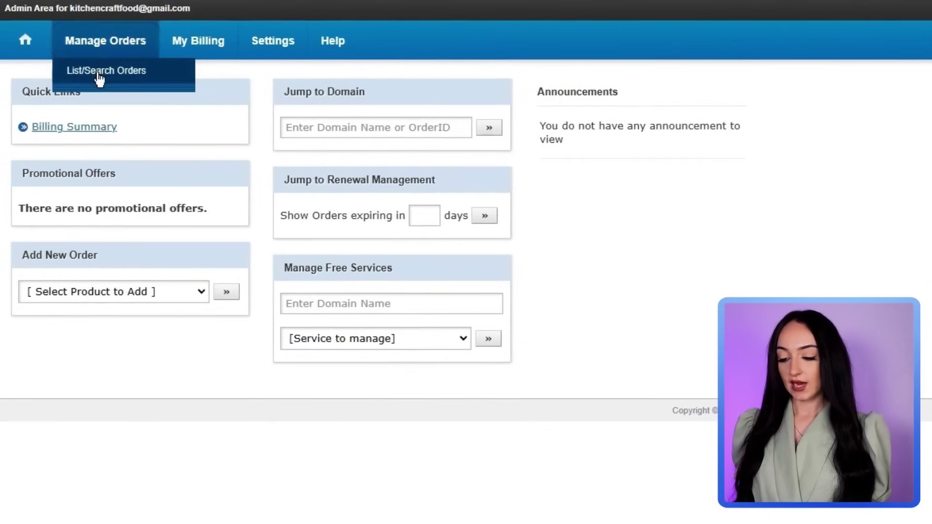
click(105, 70)
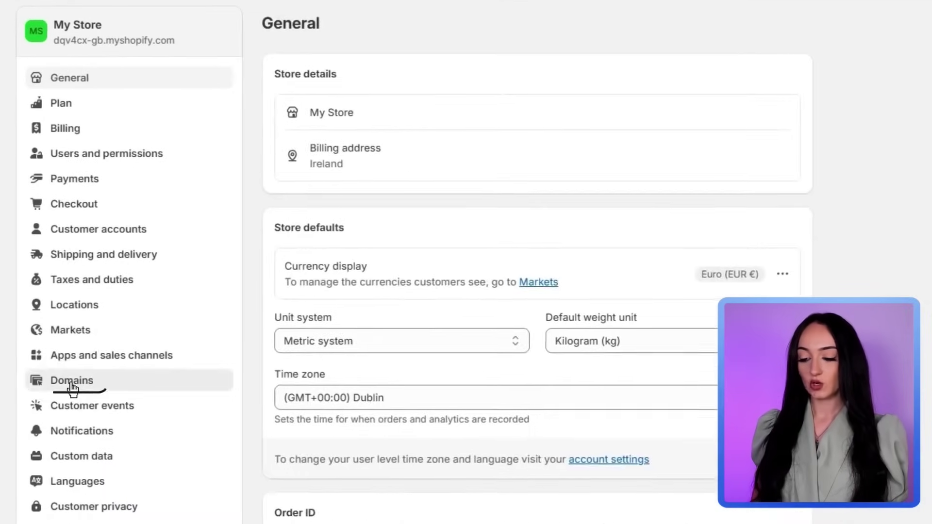
In Domains settings, connect the existing domain 'kitchencraftfood.store' and submit it.
click(208, 335)
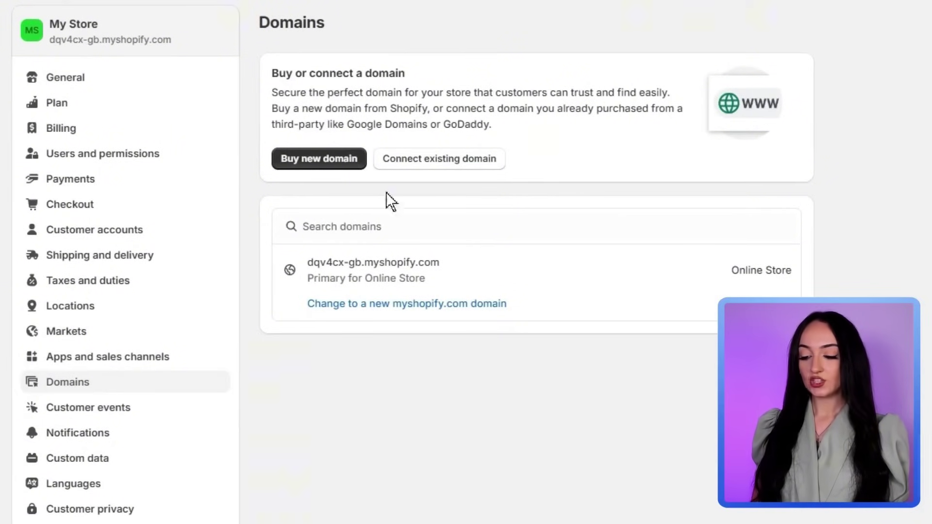
click(439, 161)
text(kit)
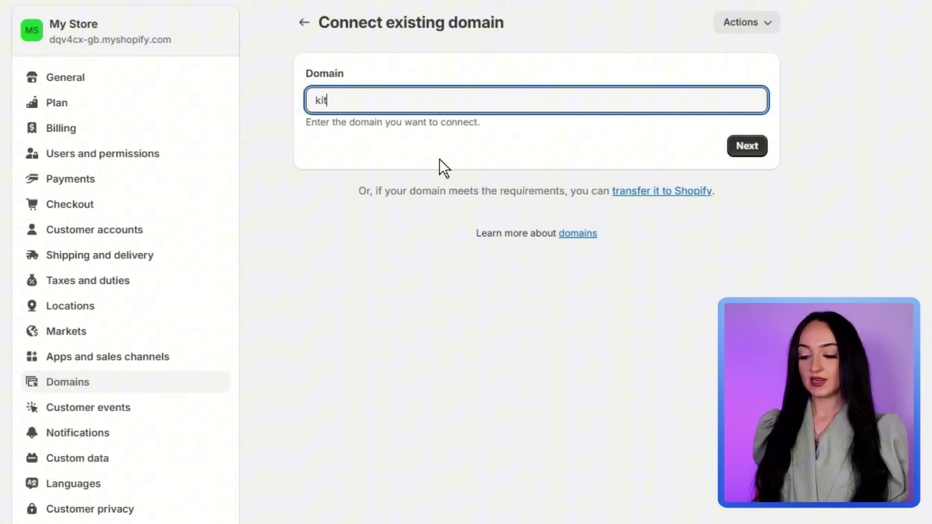
text(chencraftfood.)
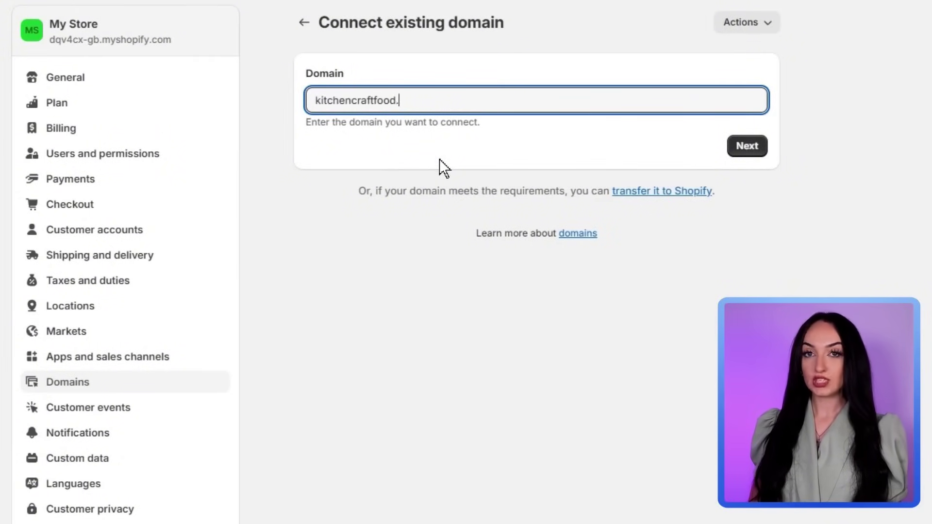
text(store)
click(746, 146)
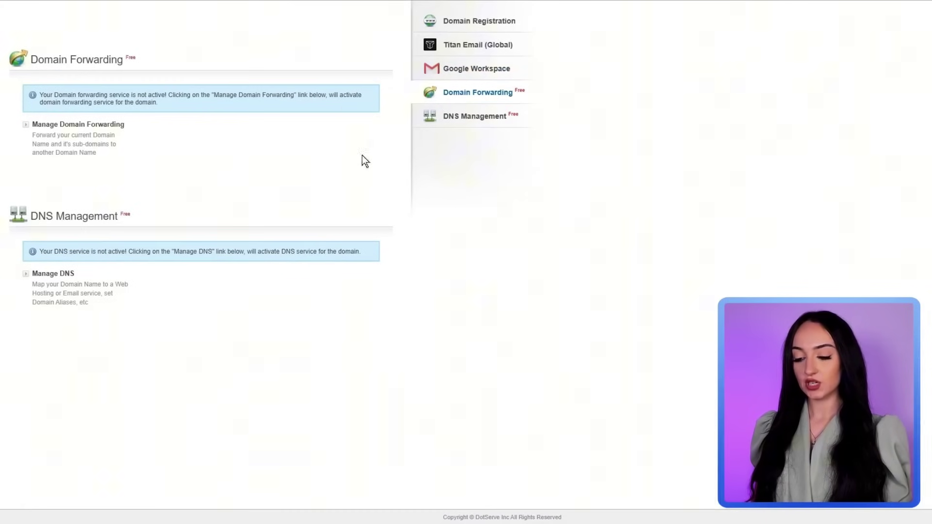
Open kitchencraftfood.store from the order list and launch its Manage DNS records popup.
scroll(362, 155, up, 15)
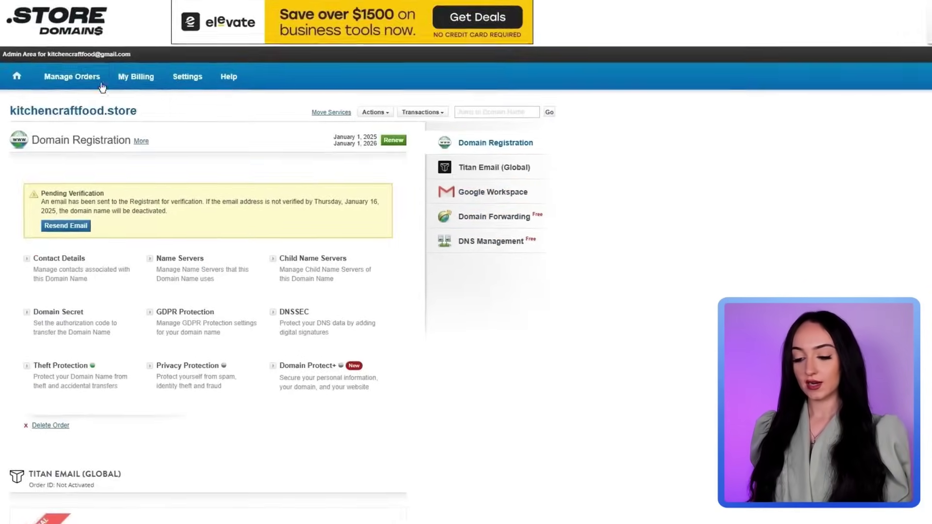
mouse_move(101, 85)
click(70, 92)
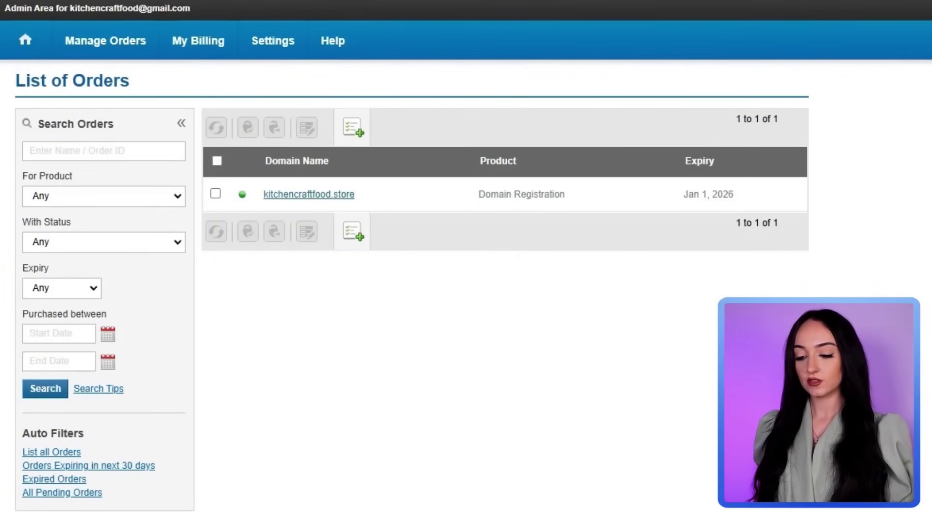
click(309, 194)
scroll(310, 243, down, 4)
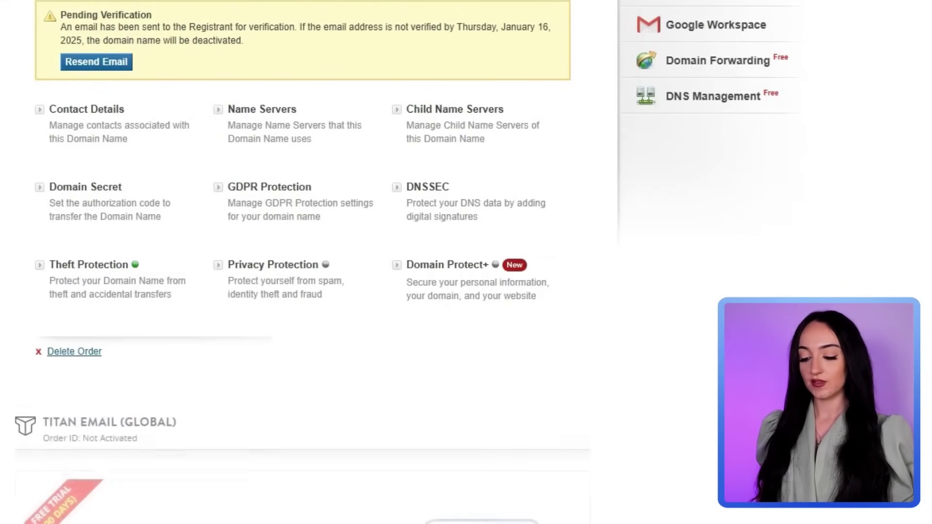
scroll(225, 264, down, 15)
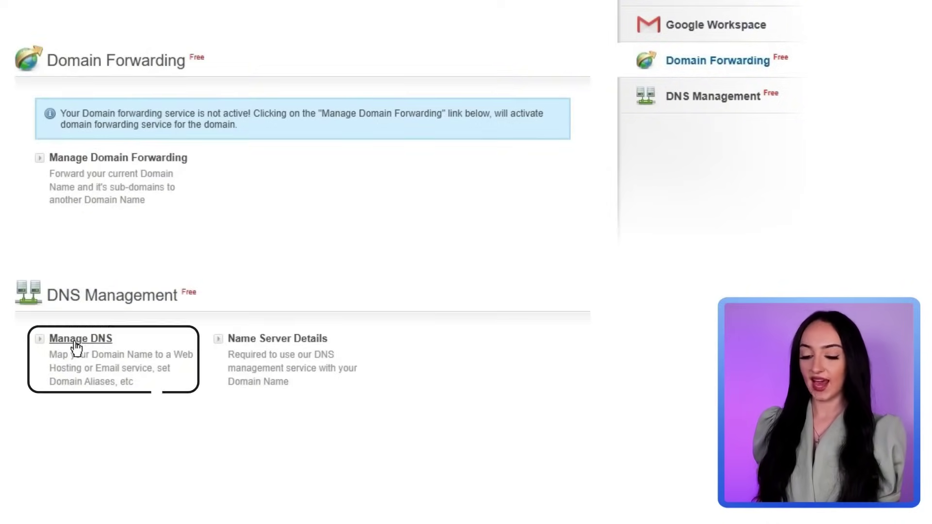
click(78, 339)
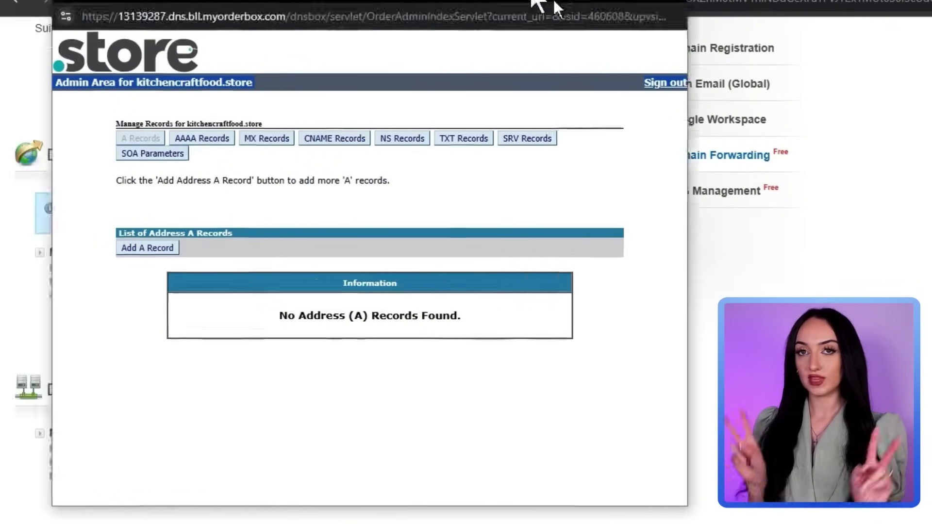
Add an A record for kitchencraftfood.store pointing to 23.227.38.65, then view the empty CNAME list.
drag(541, 4, 752, 74)
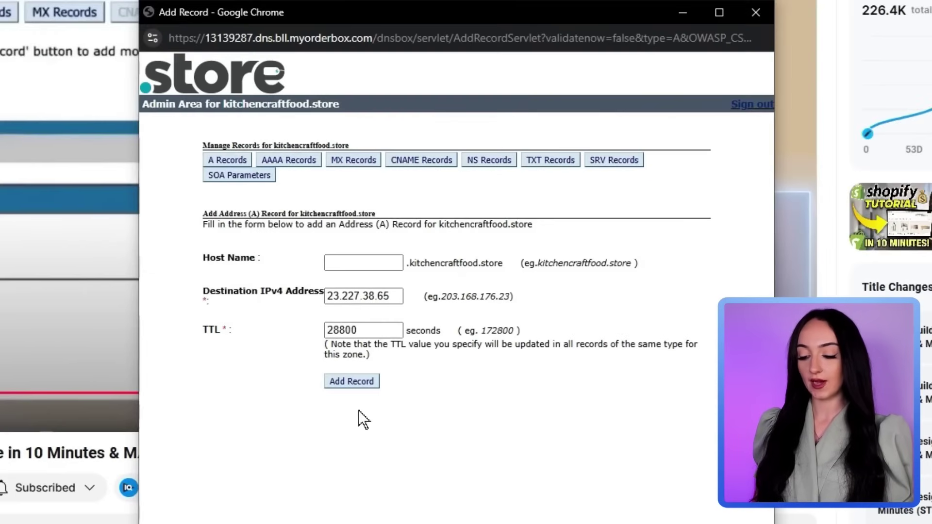
click(351, 381)
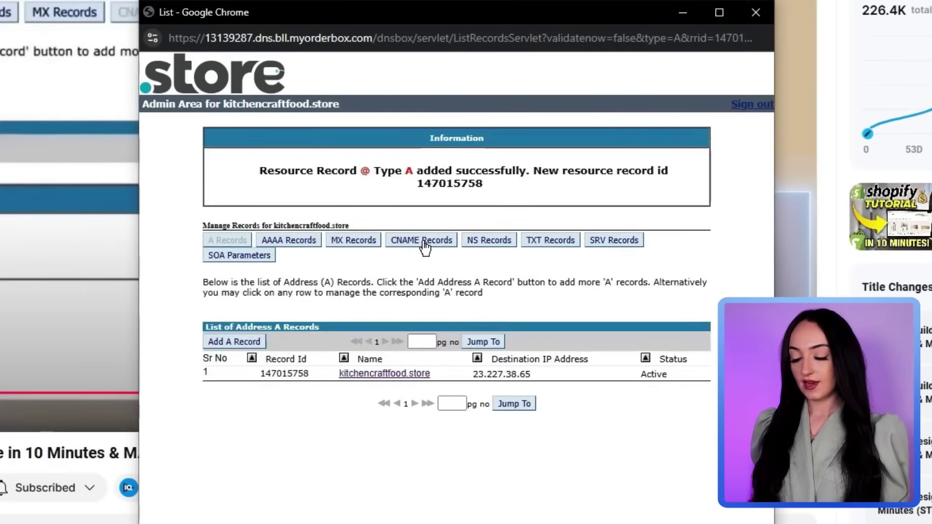
click(422, 241)
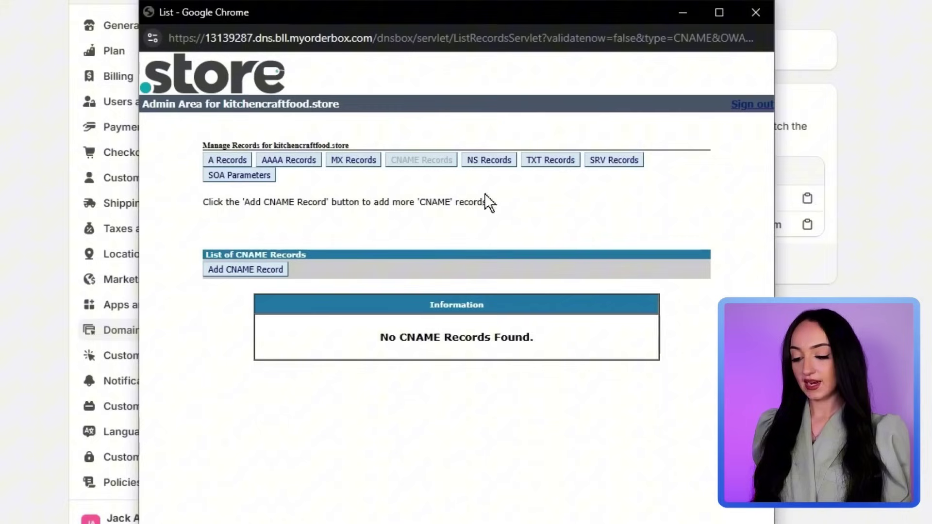
Add a www CNAME record with the fully qualified value dqv4cx-gb.myshopify.com.
click(234, 269)
right_click(372, 341)
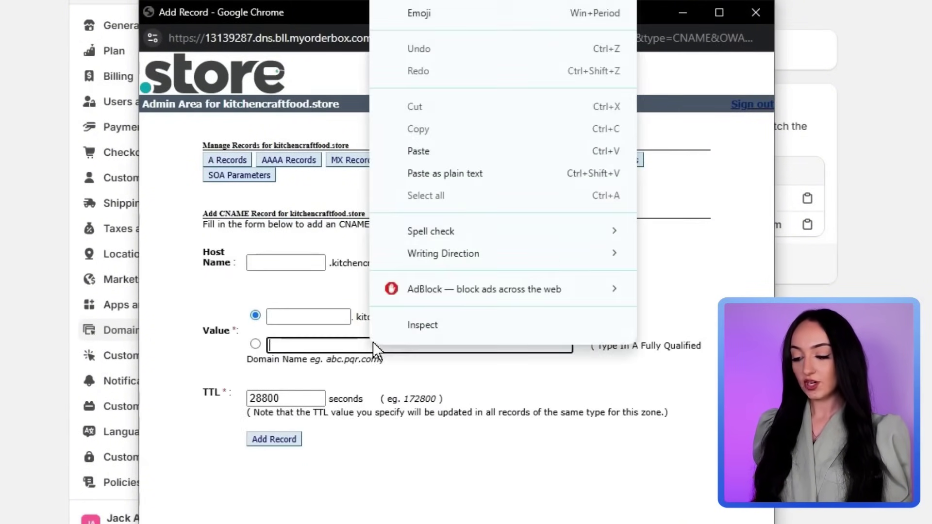
click(452, 150)
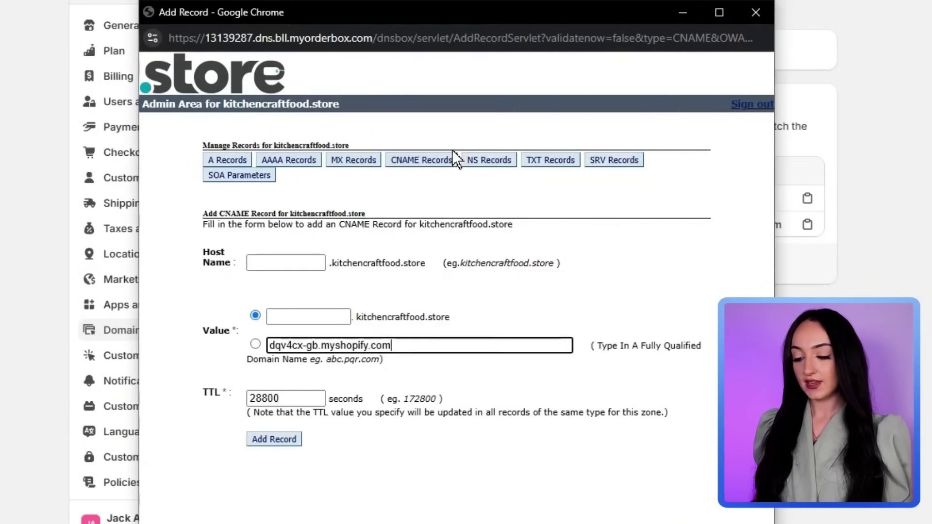
click(468, 485)
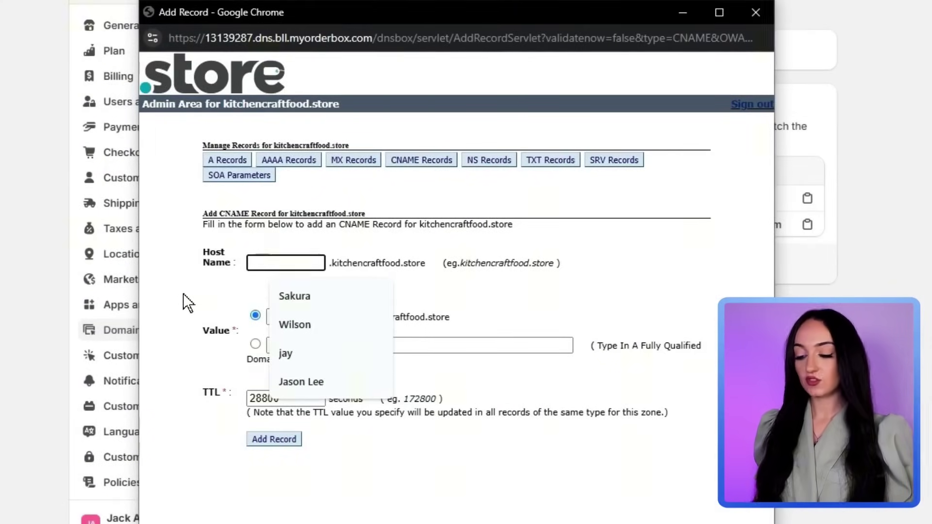
text(www)
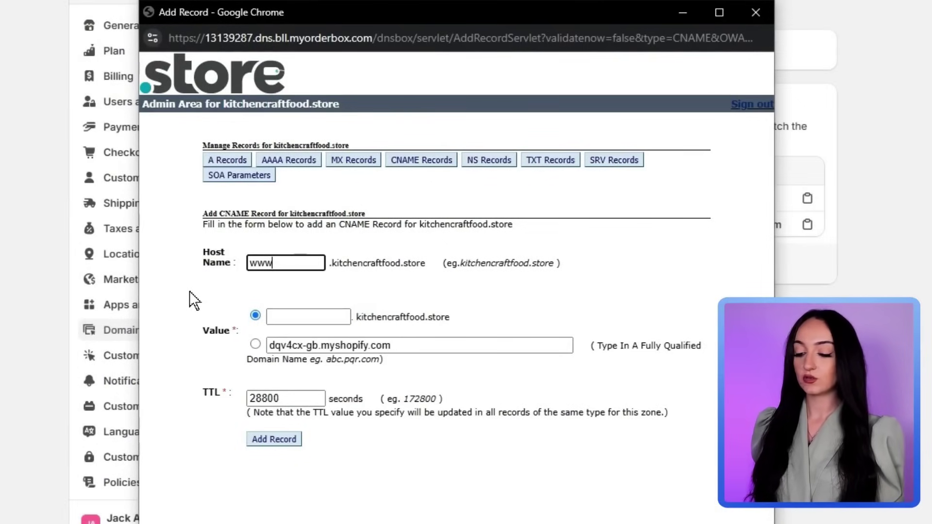
click(256, 344)
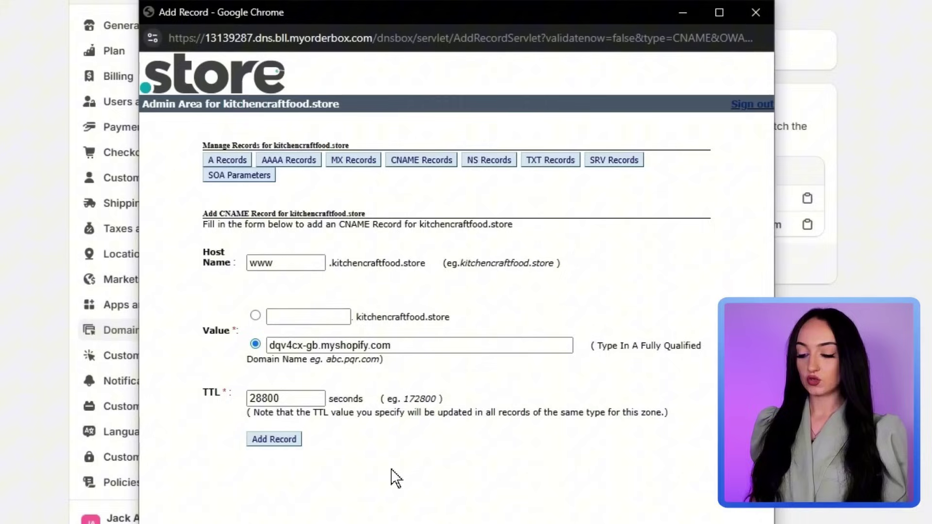
click(274, 439)
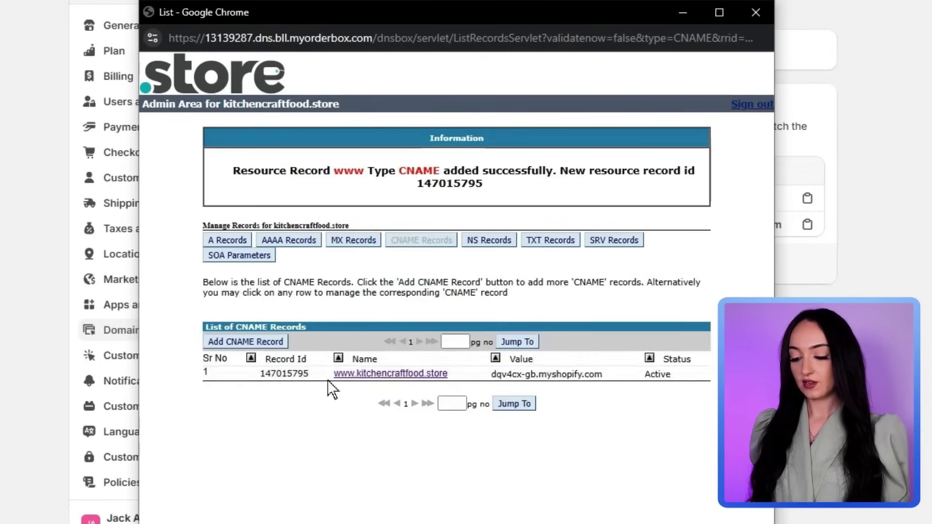
click(258, 342)
Create a second www CNAME record with the fully qualified value shops.myshopify.com.
click(286, 264)
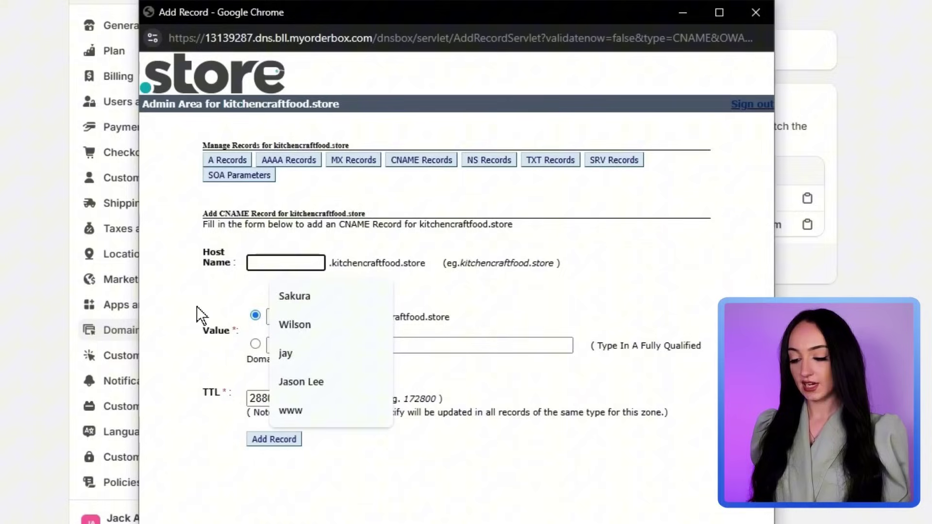
text(www)
click(290, 345)
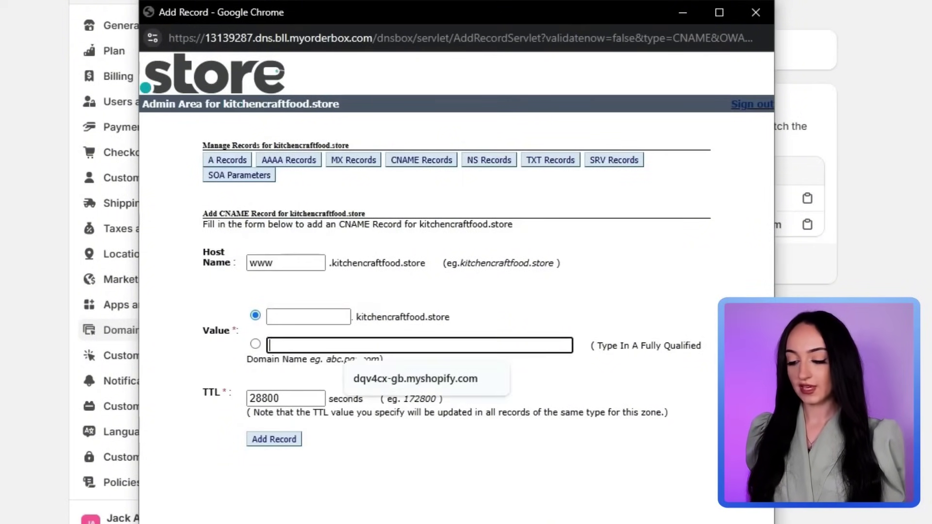
click(256, 344)
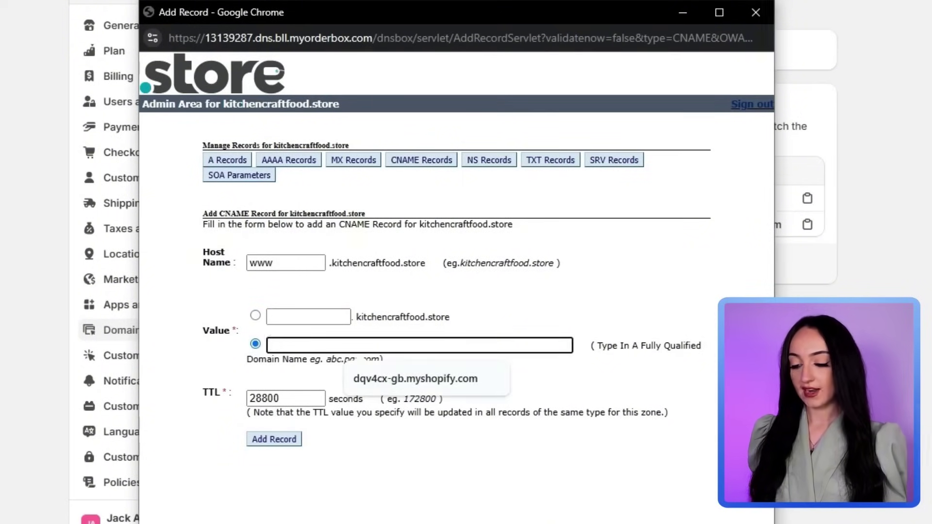
text(shops)
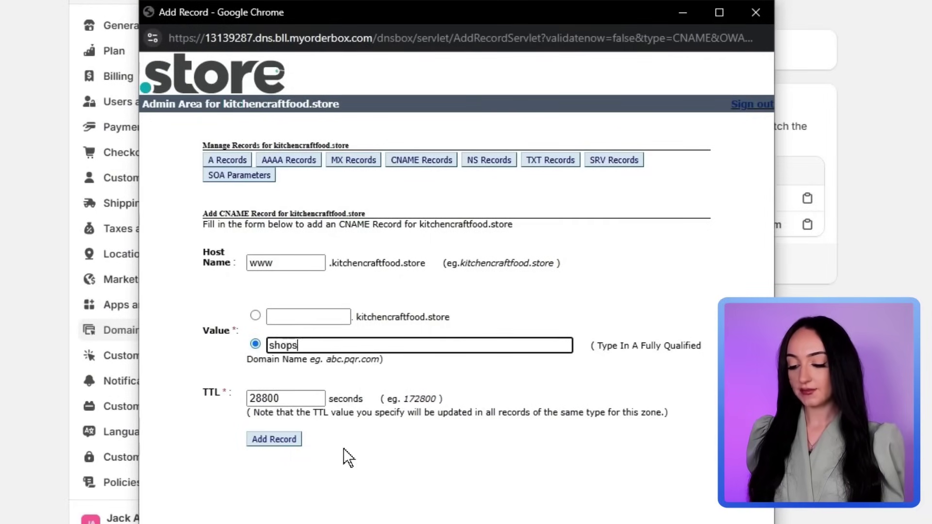
text(.myshopify.com)
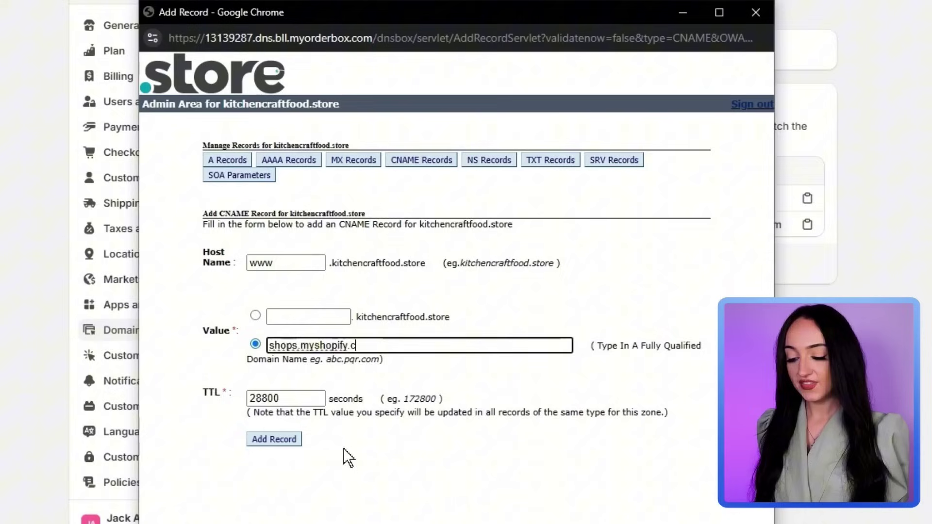
click(284, 444)
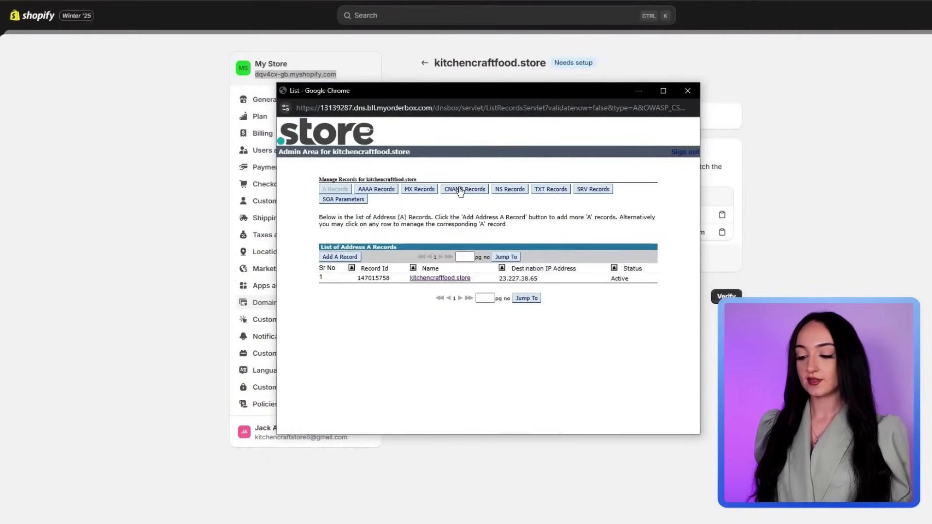
Check the CNAME records, then verify kitchencraftfood.store on Shopify's domain setup page.
click(461, 189)
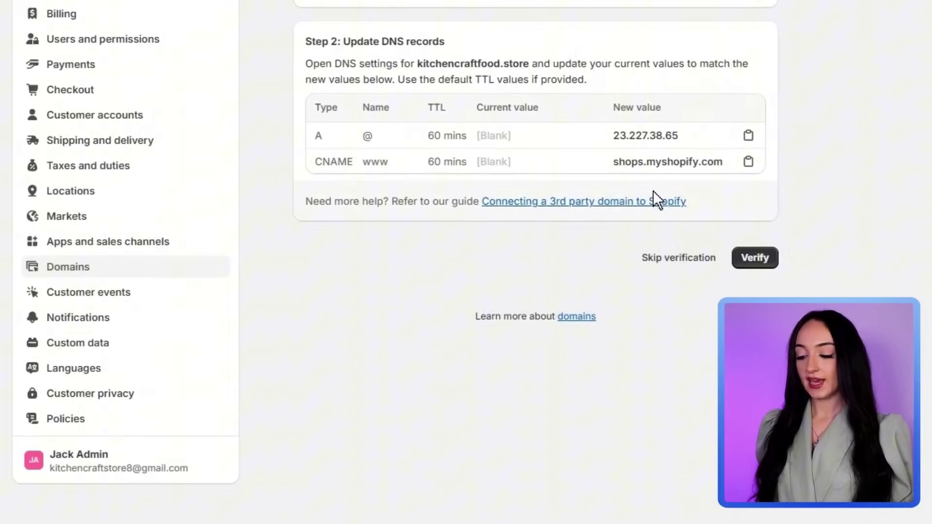
click(753, 257)
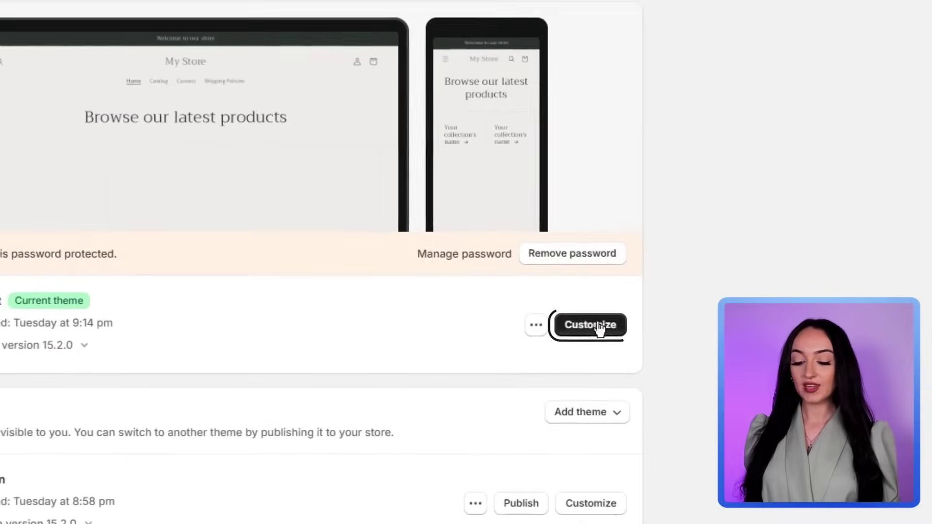
Open the Craft theme in the editor and inspect its header, email signup and footer sections.
click(578, 325)
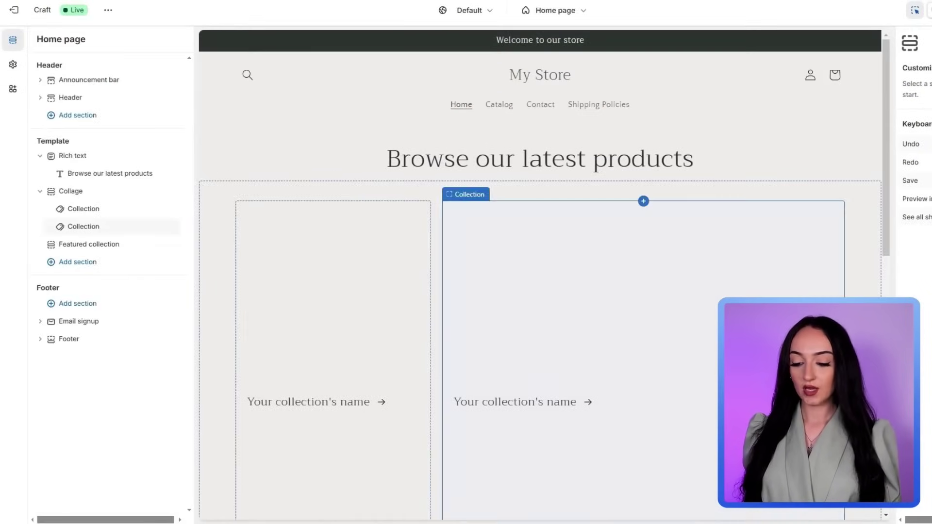
scroll(547, 270, down, 10)
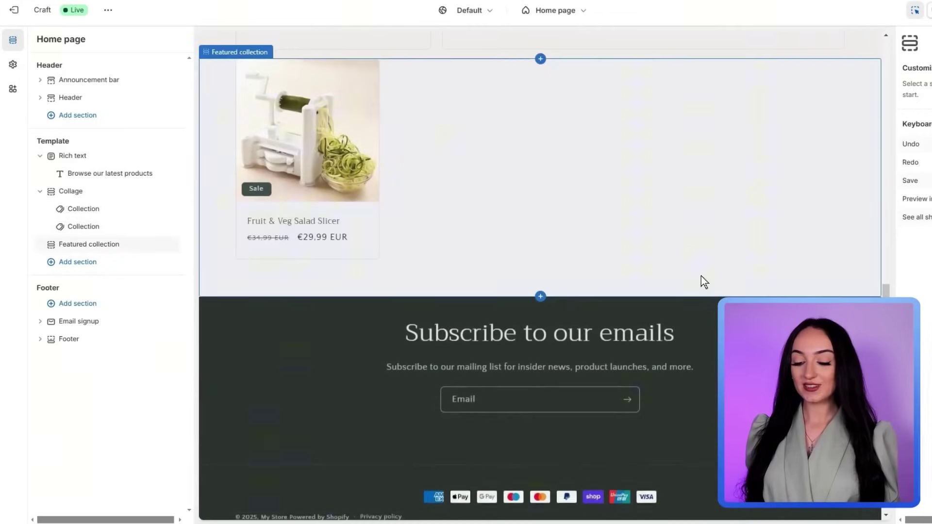
scroll(689, 277, up, 10)
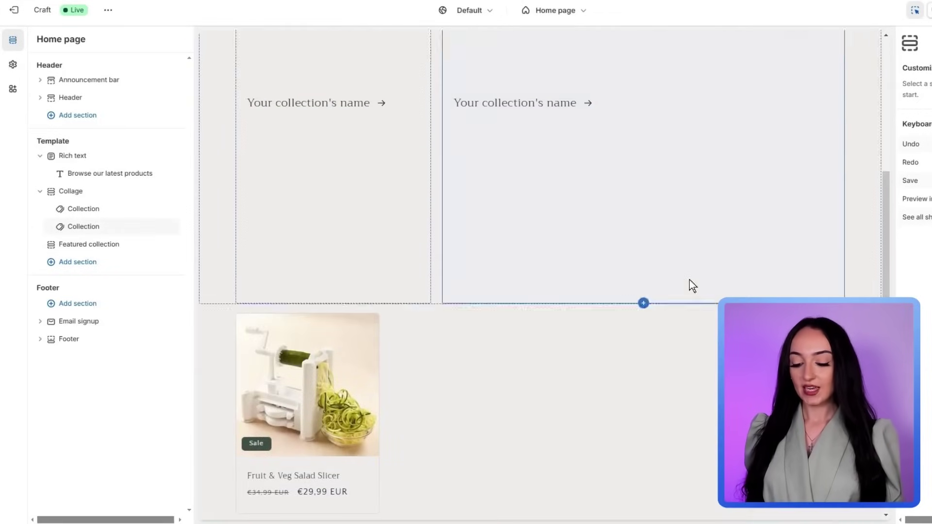
scroll(689, 280, up, 2)
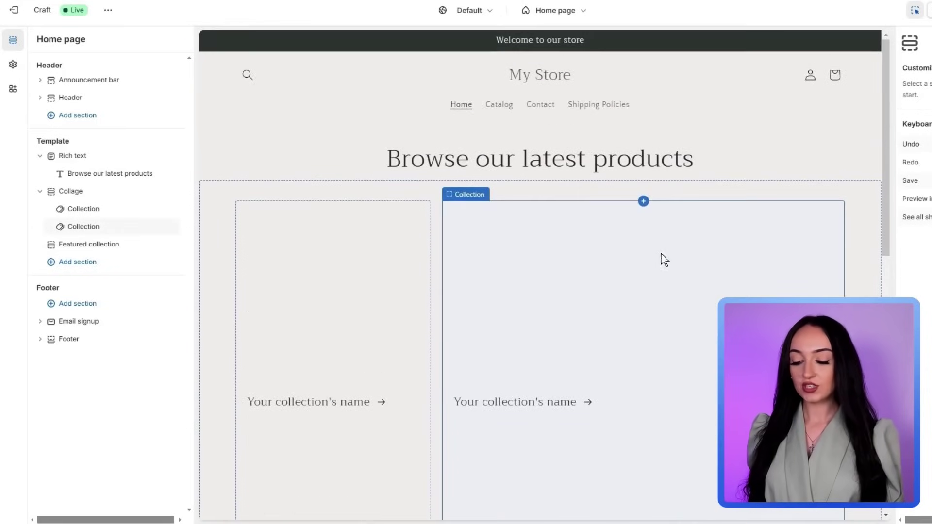
click(536, 83)
click(41, 339)
click(106, 356)
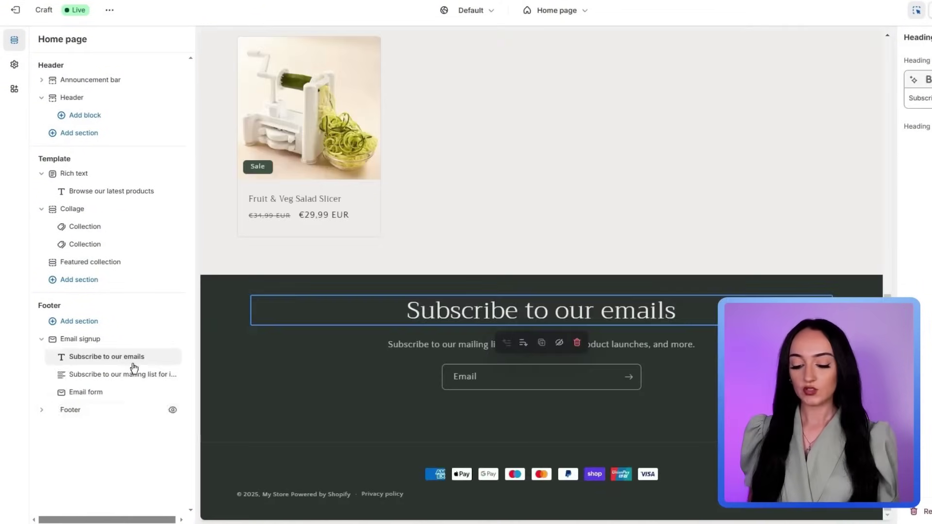
click(452, 348)
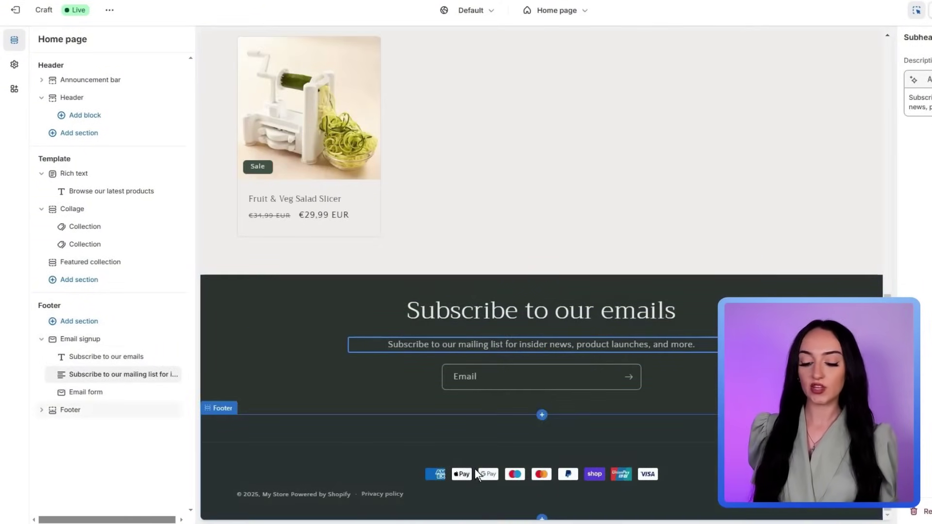
click(473, 455)
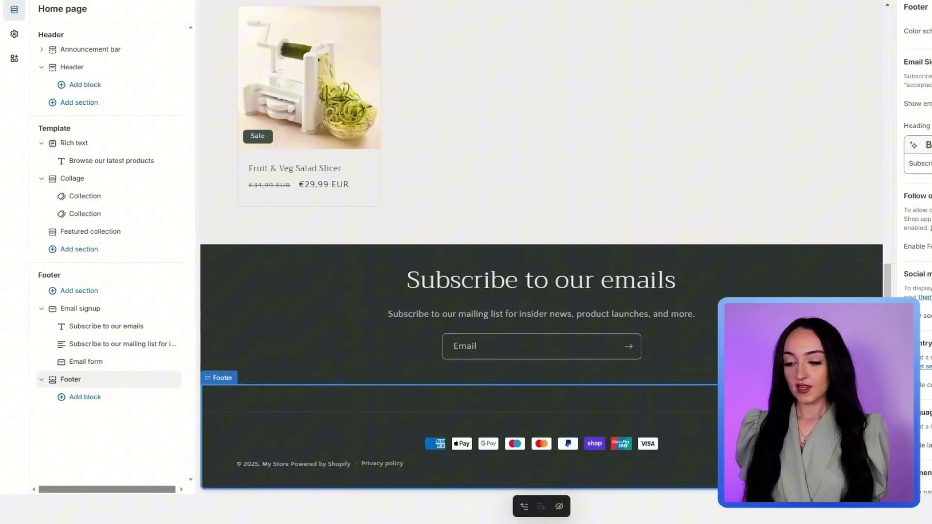
scroll(654, 316, up, 15)
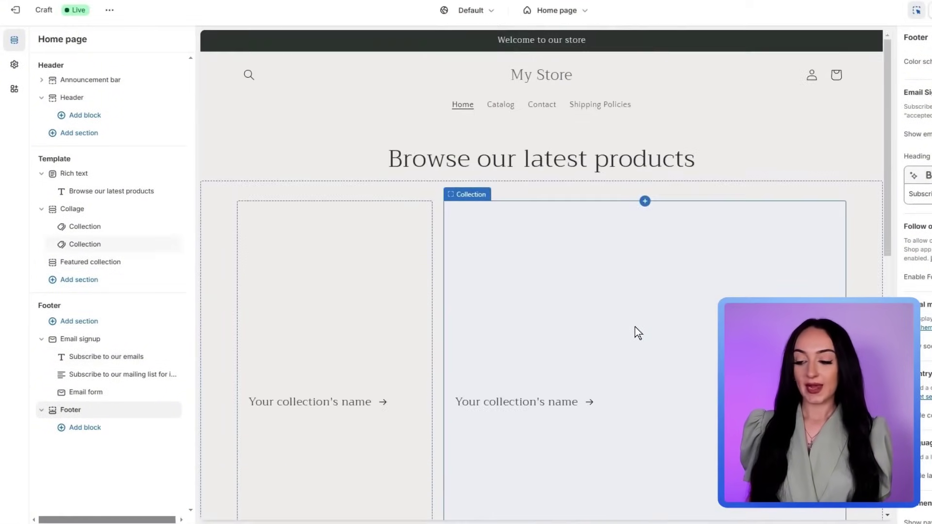
Add 'Free Shipping on Orders over $' to the 'Welcome to our store' announcement, then undo it.
click(558, 39)
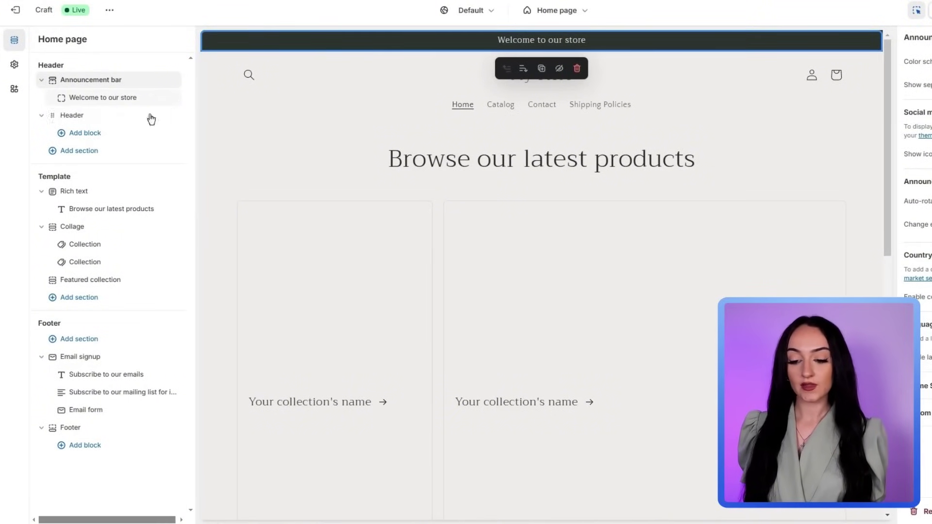
click(92, 100)
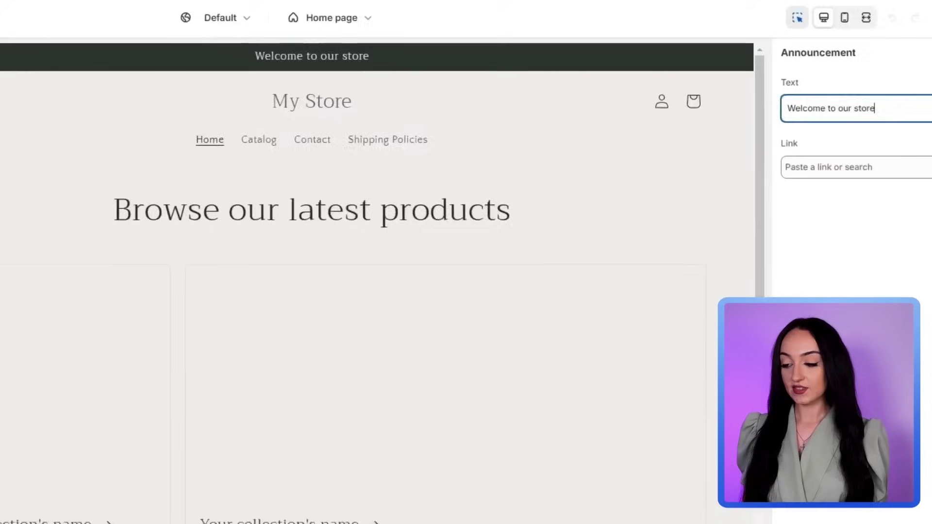
text(- FreeShipping)
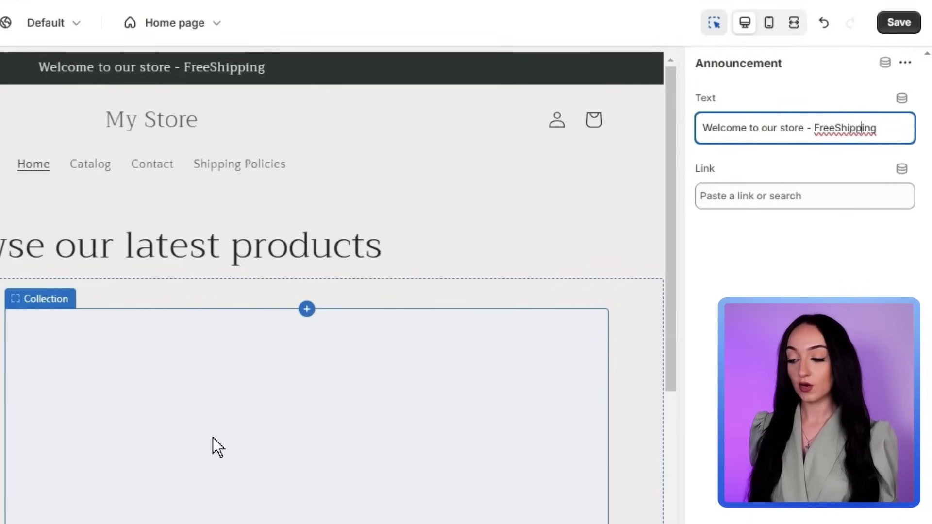
key(Right)
key(Right)
key(Right)
key(Right)
key(Right)
key(Right)
key(Right)
key(Right)
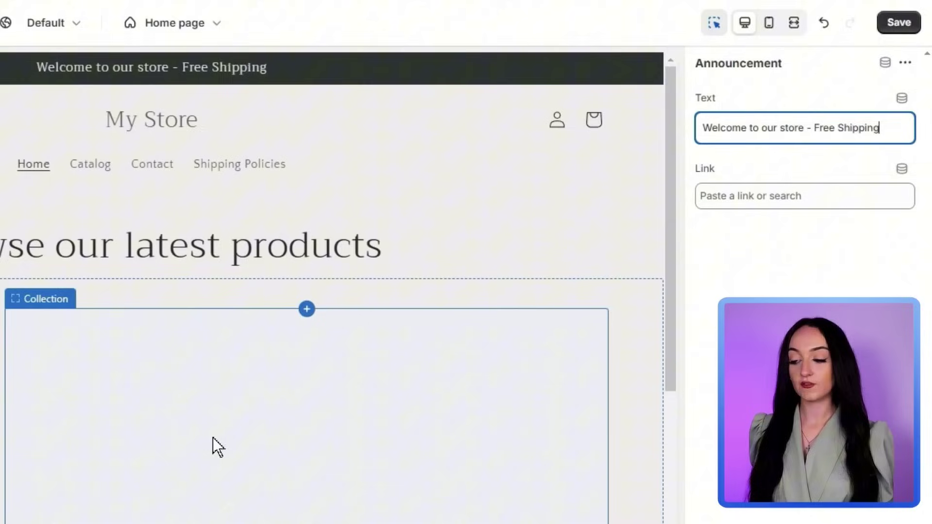
text(on)
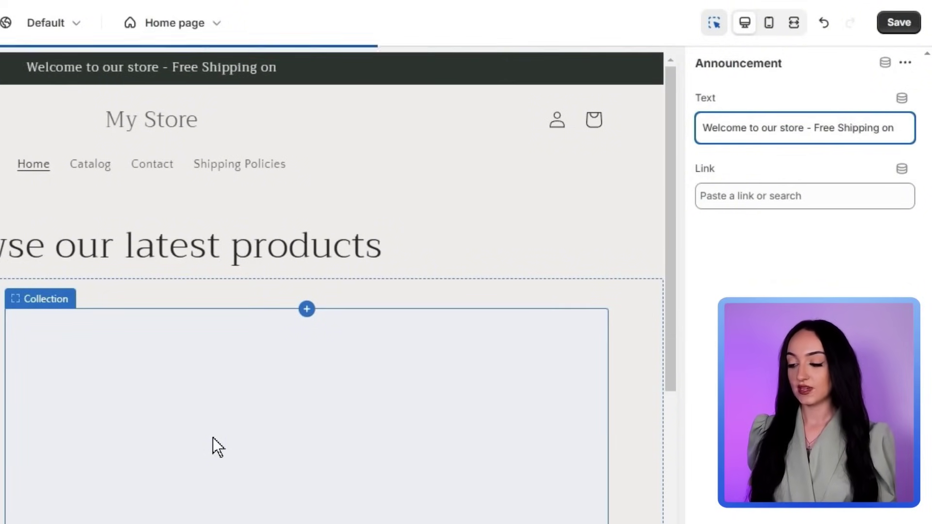
text( Orders)
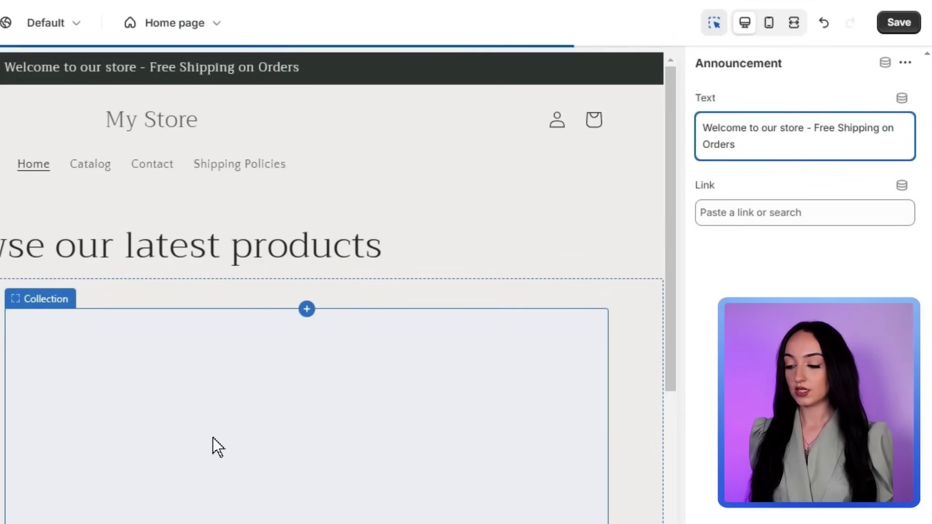
text( over $50)
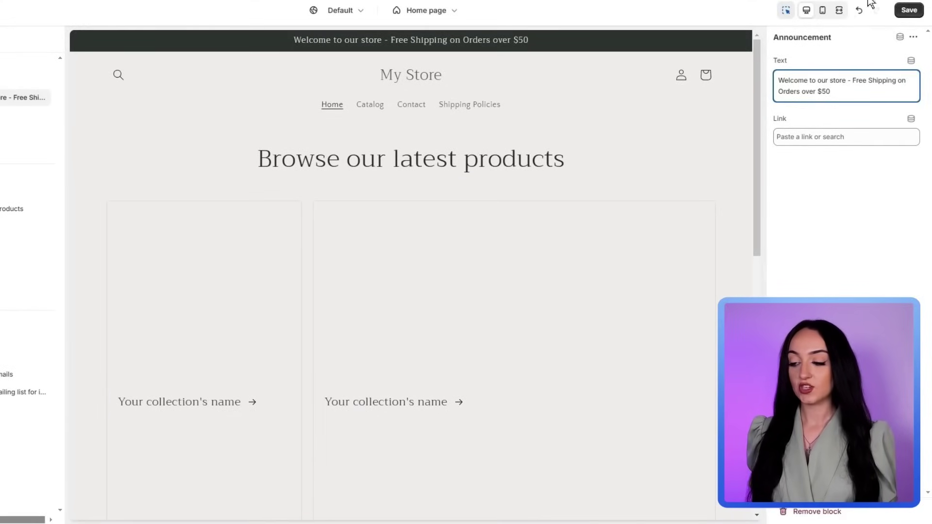
key(ctrl+z)
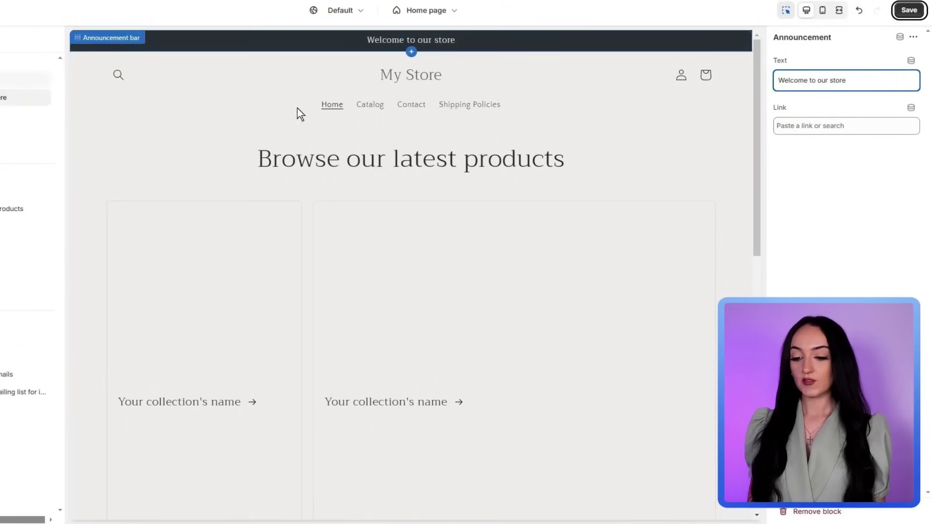
Move from the Header section into Theme settings and open the Logo setting.
click(413, 84)
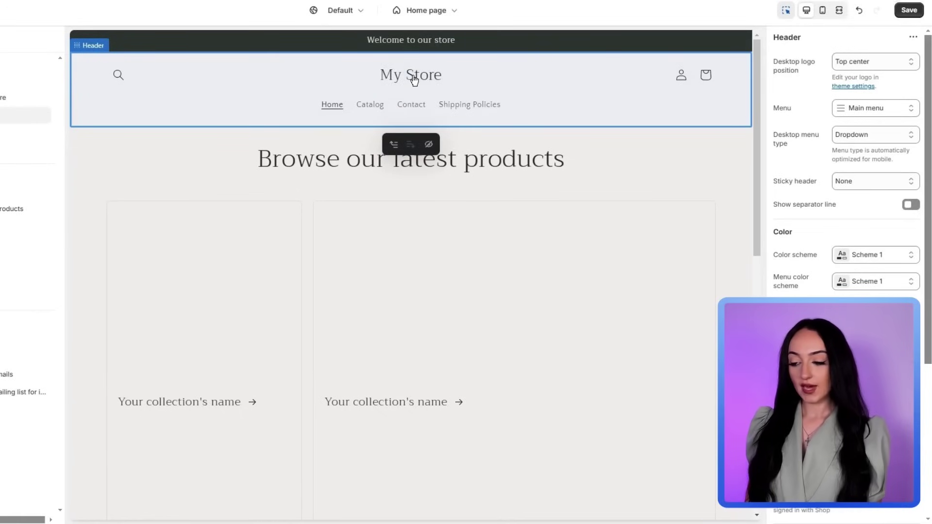
click(418, 105)
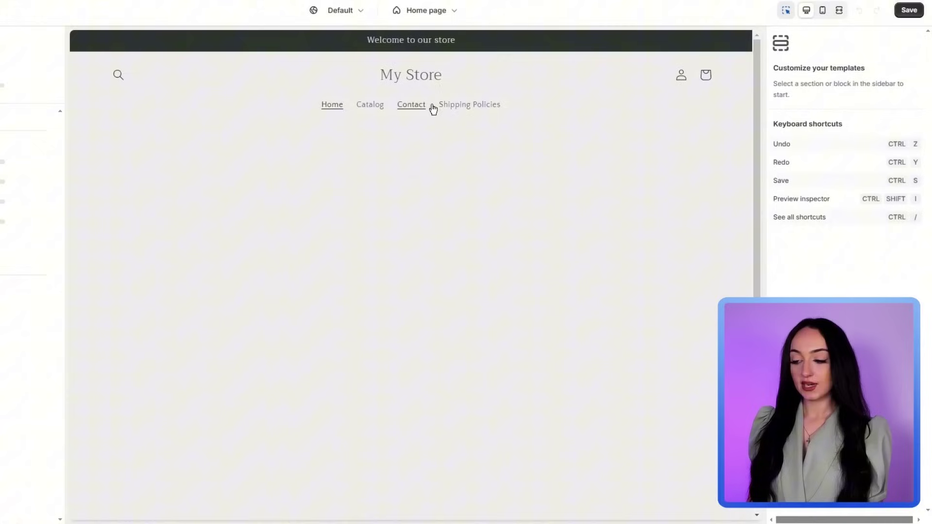
click(404, 69)
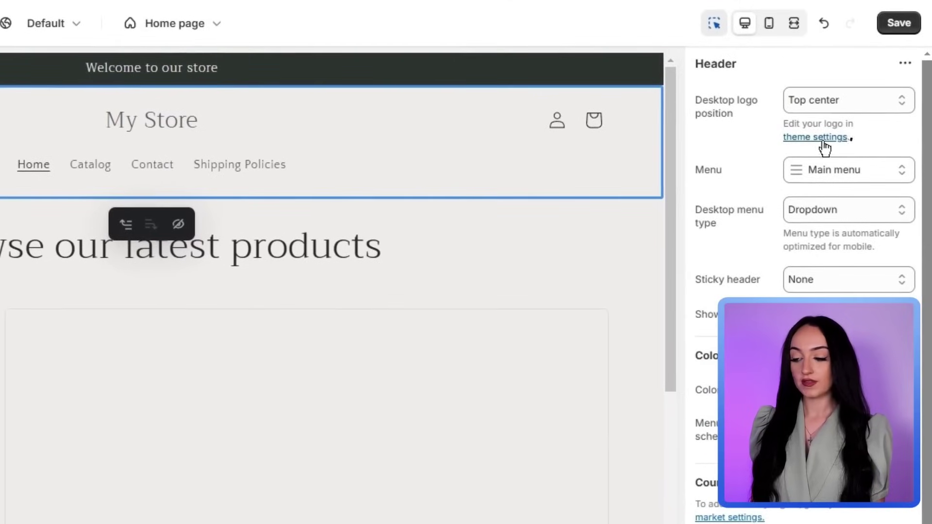
click(815, 136)
drag(132, 116, 195, 125)
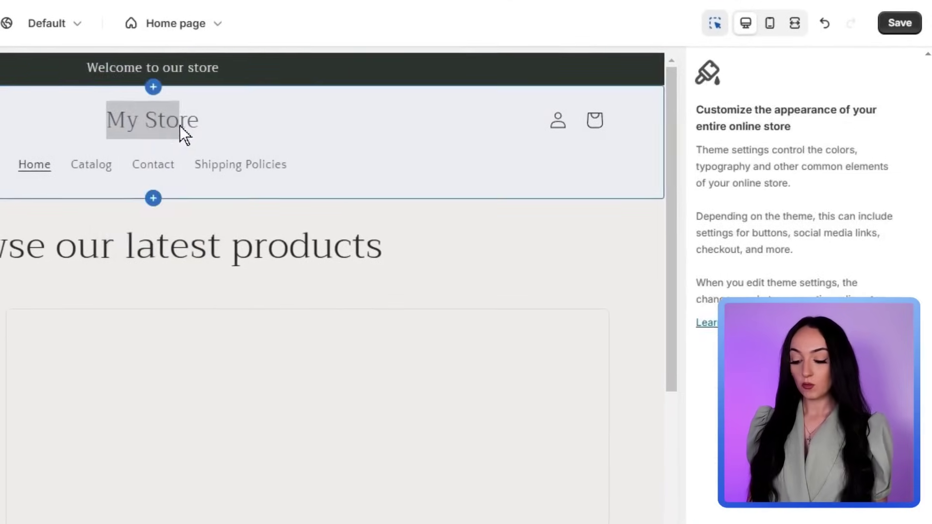
click(334, 106)
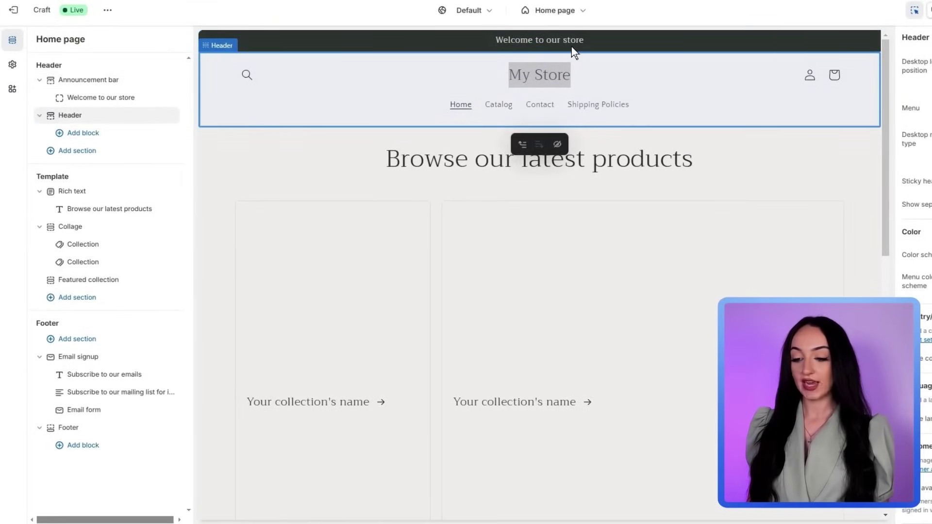
click(12, 64)
double_click(42, 112)
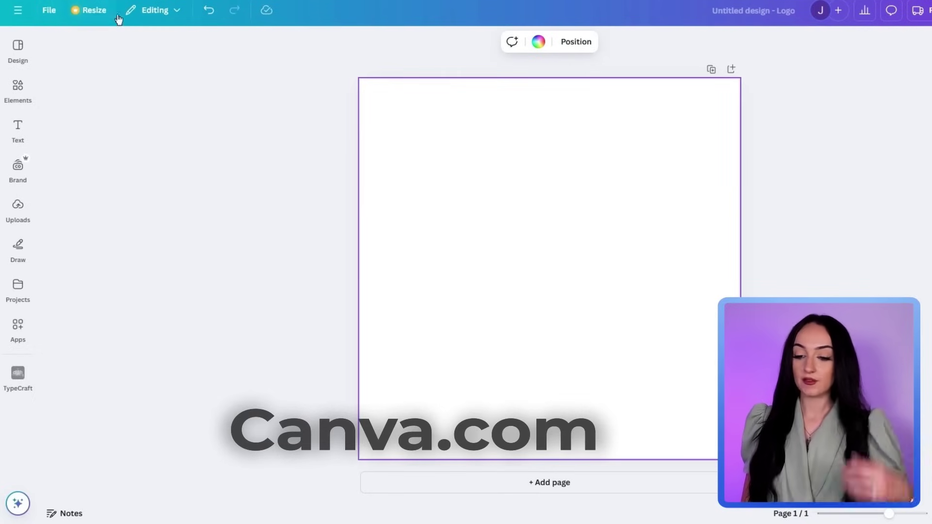
Search Canva's logo templates for 'kitchen' and browse the results.
click(28, 51)
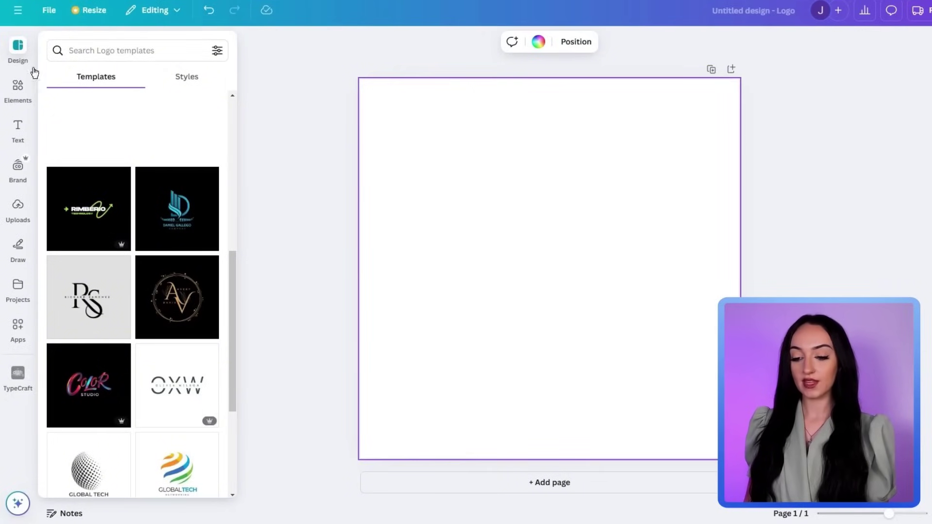
click(18, 87)
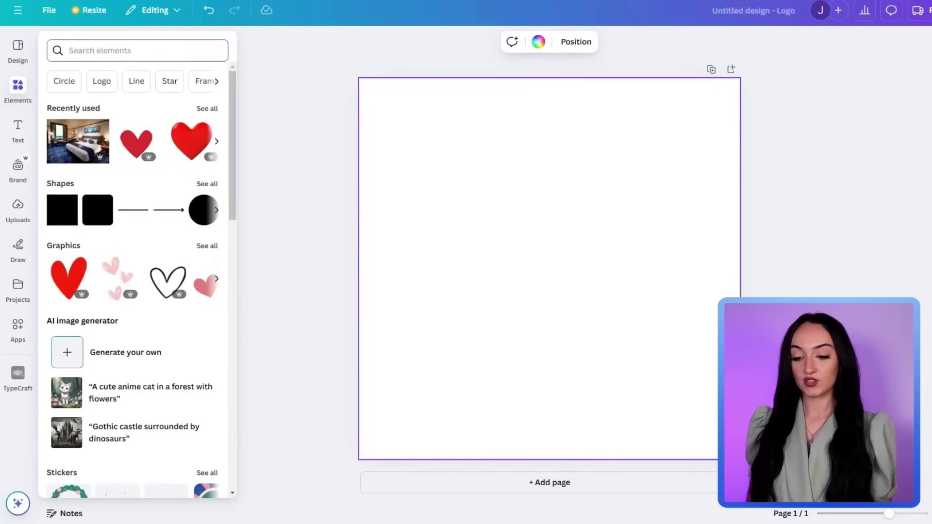
click(18, 48)
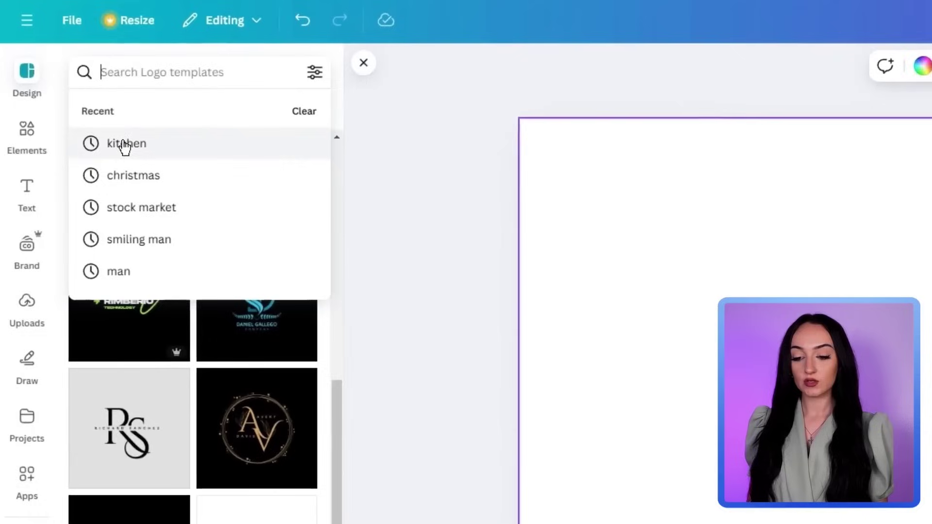
text(kitchen)
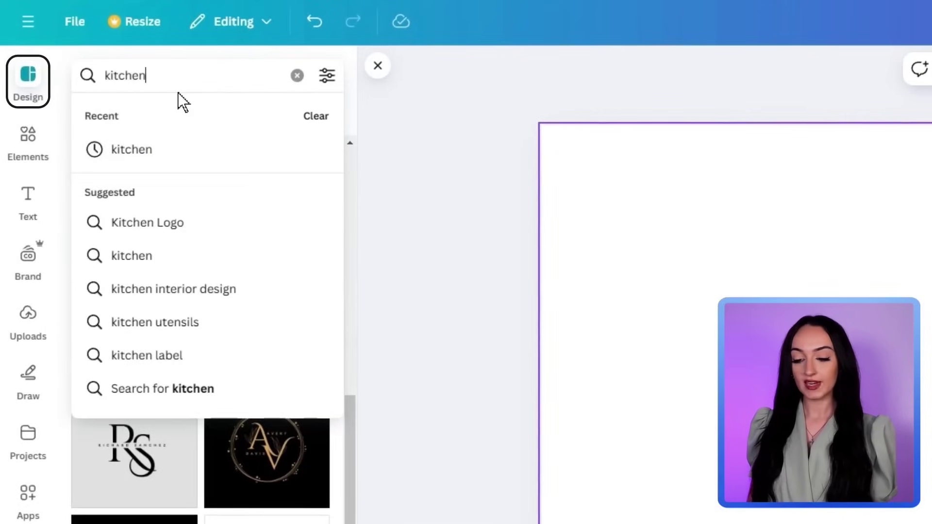
key(Return)
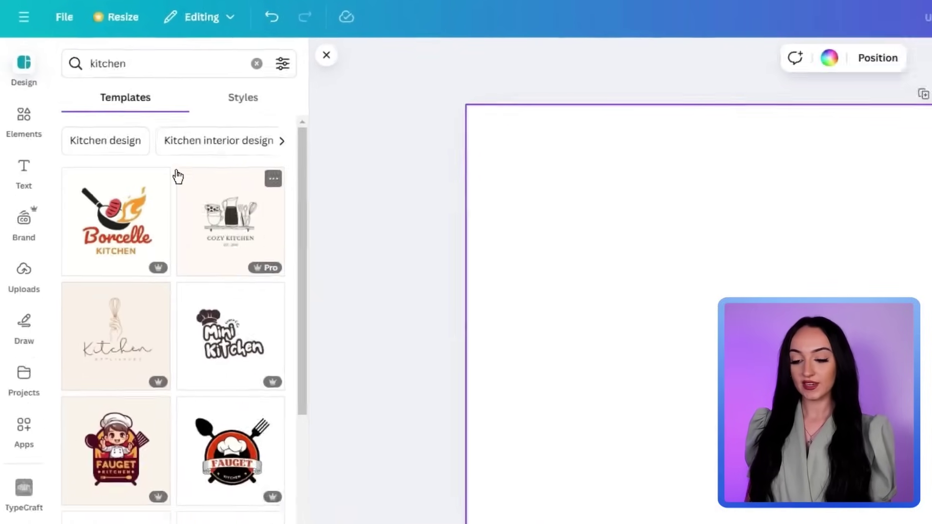
scroll(178, 176, down, 6)
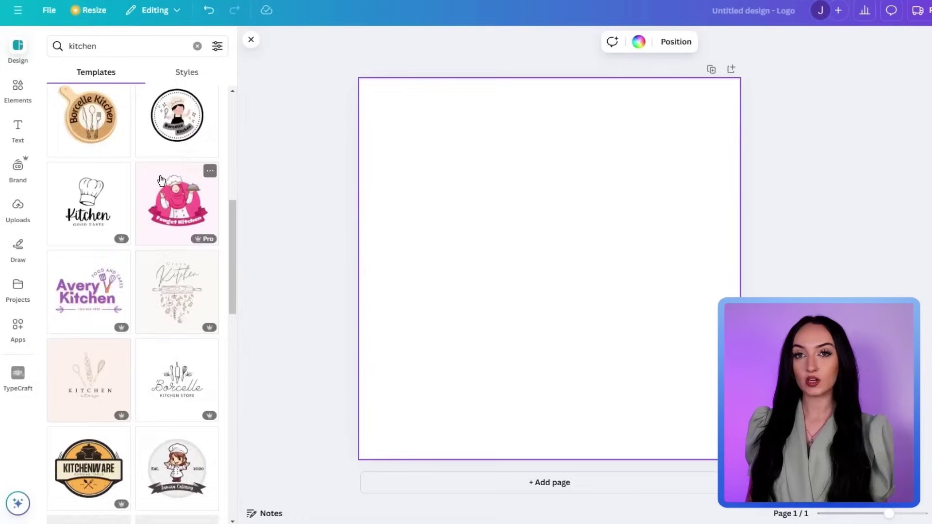
scroll(161, 180, down, 8)
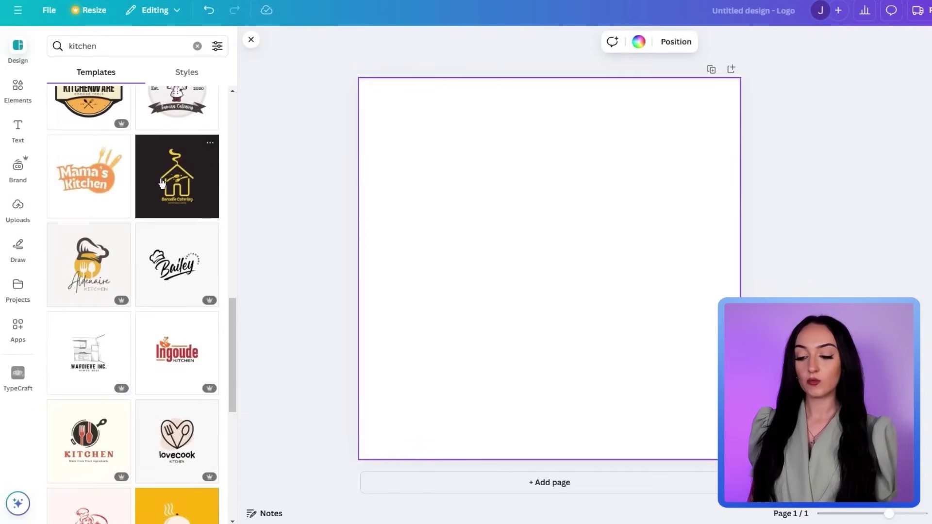
scroll(161, 182, up, 2)
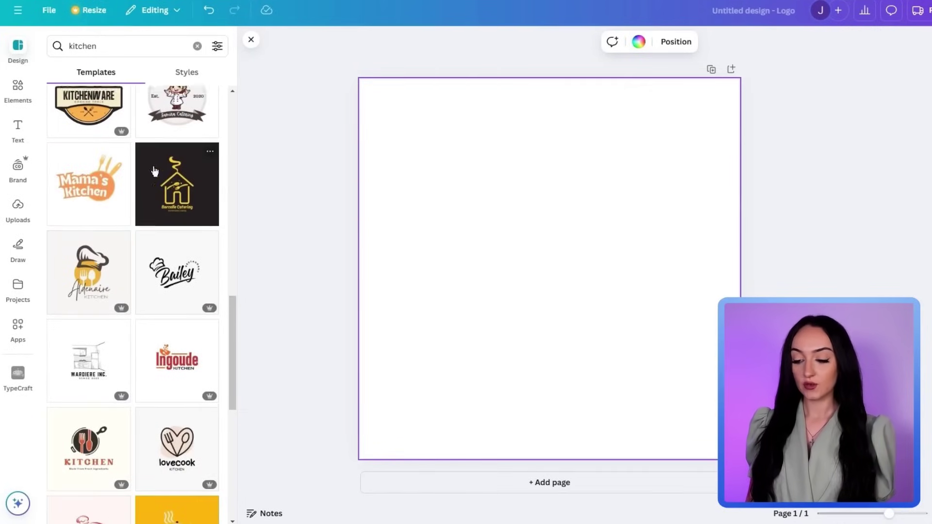
Apply the chef catering template, change Samira to Baddies, then swap it for a blank page.
click(176, 145)
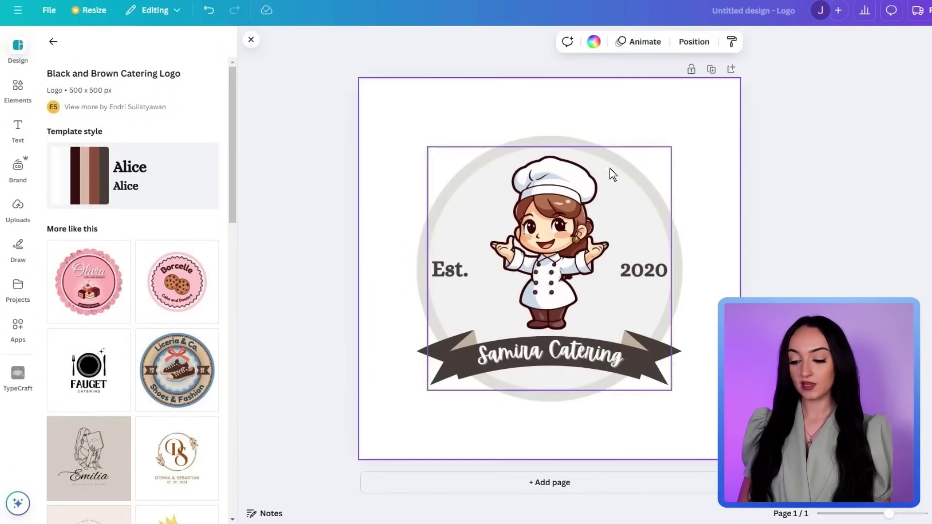
double_click(564, 356)
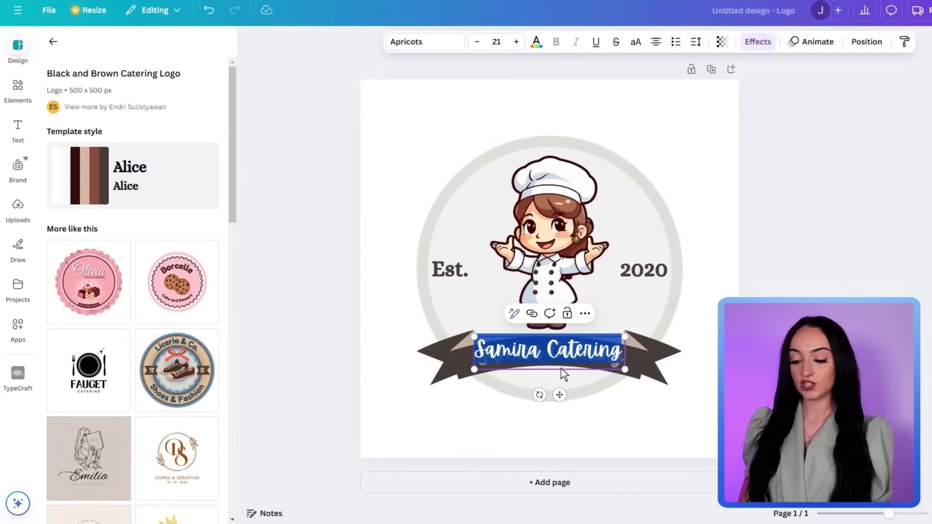
double_click(507, 349)
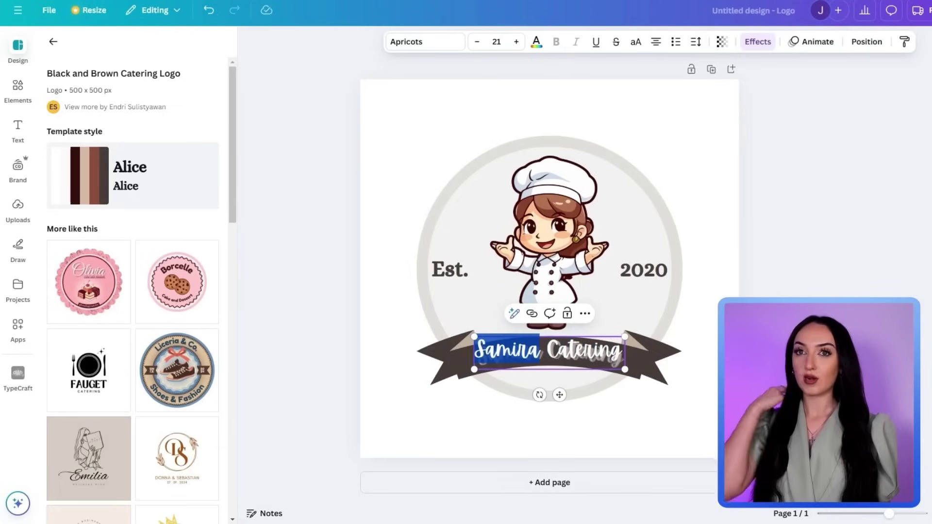
text(Baddies)
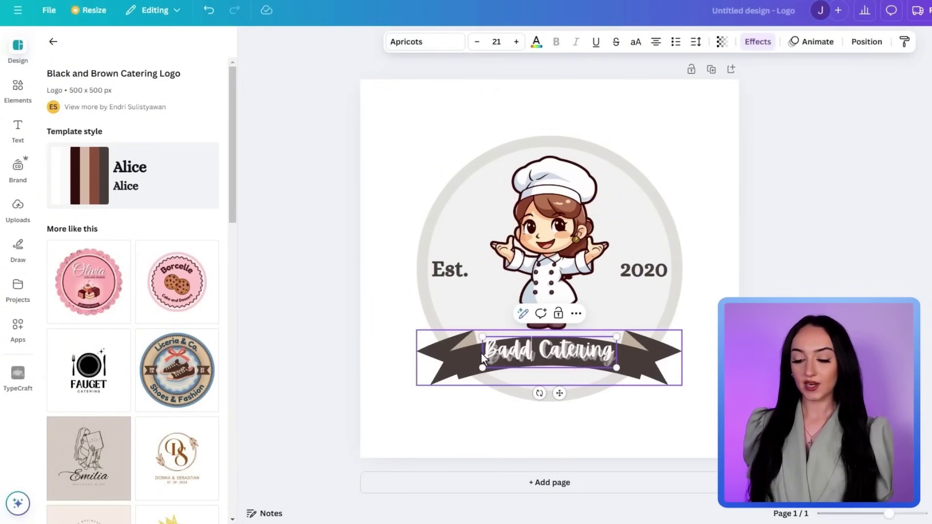
click(651, 385)
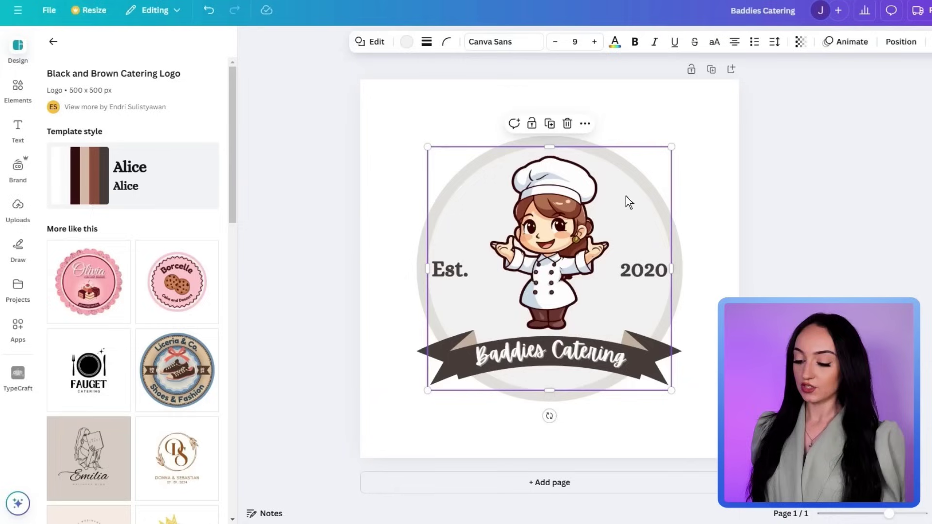
click(644, 277)
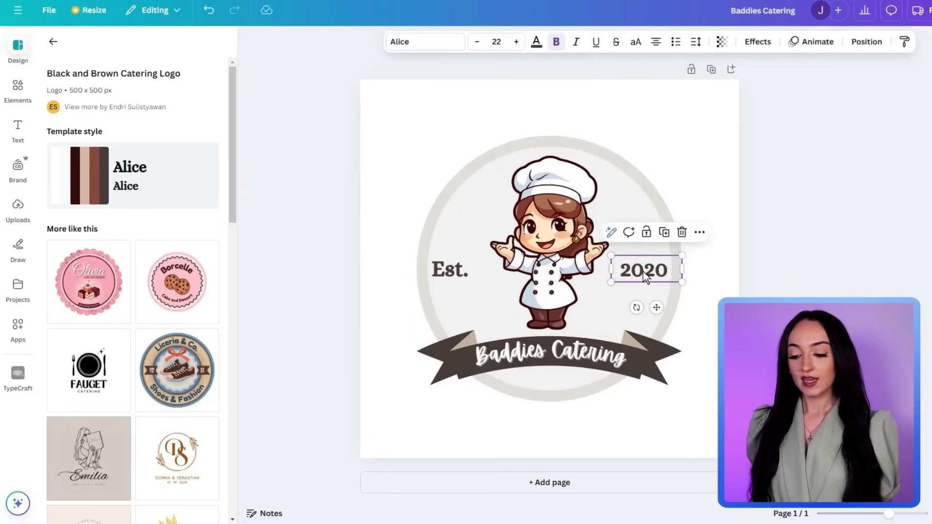
click(452, 271)
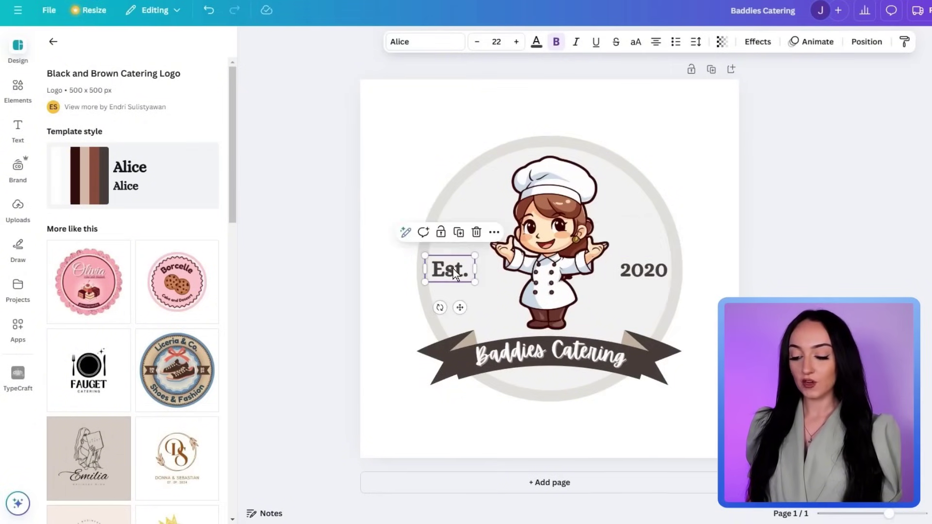
click(574, 482)
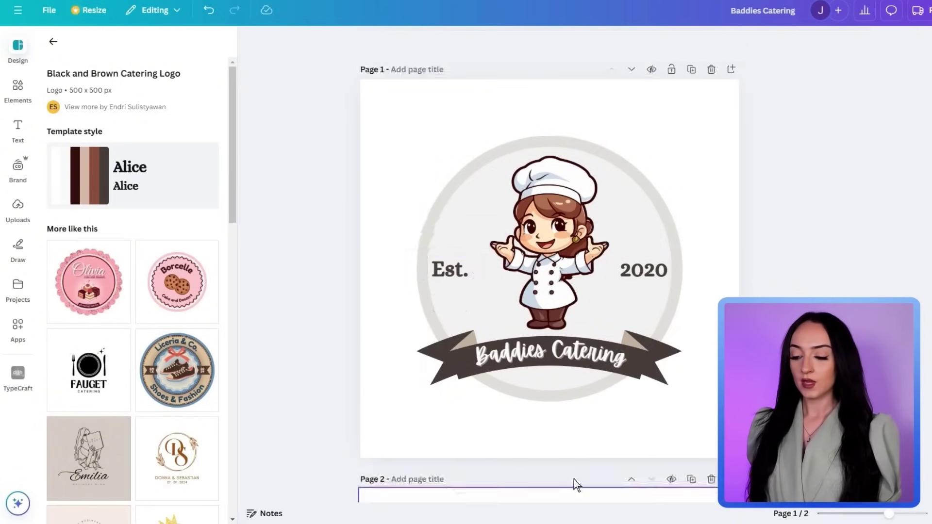
click(712, 70)
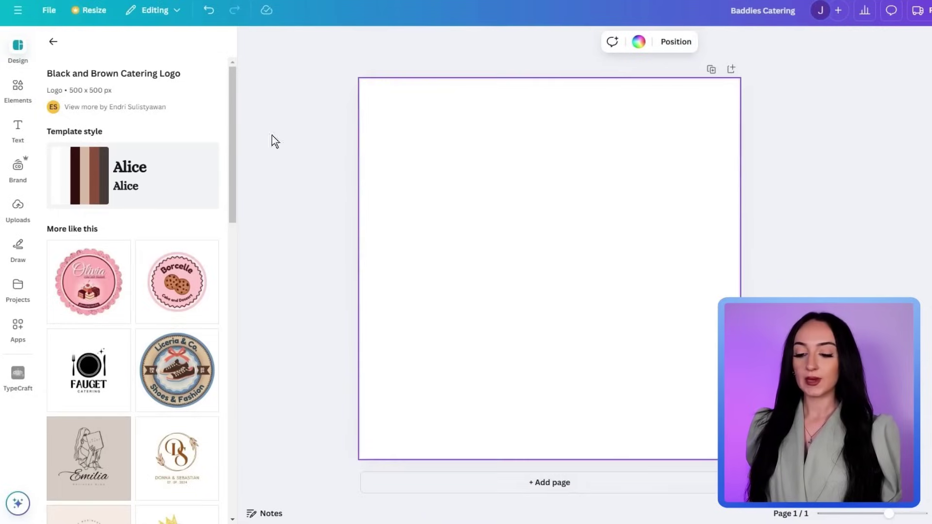
Browse further kitchen templates and apply the Good Kitchen chef hat logo.
click(49, 39)
scroll(172, 271, down, 8)
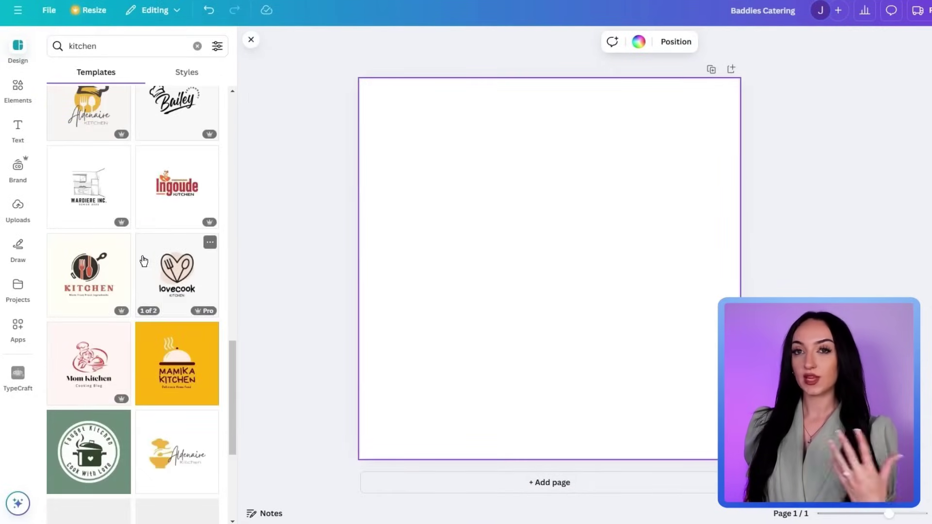
scroll(171, 271, down, 8)
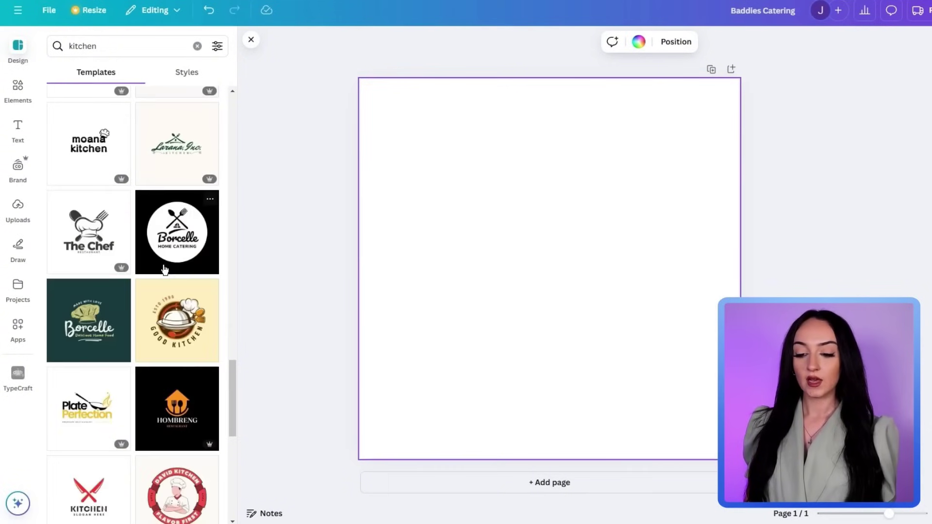
scroll(179, 251, down, 10)
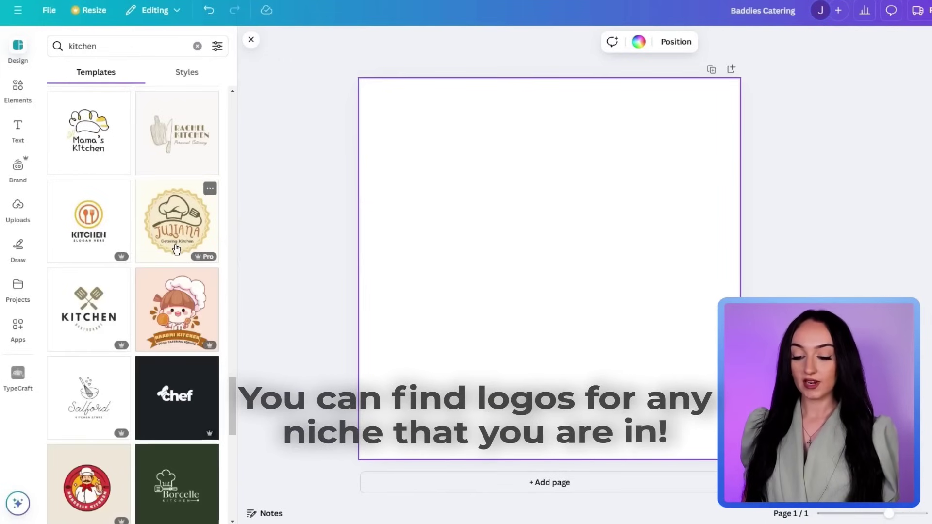
scroll(176, 249, down, 3)
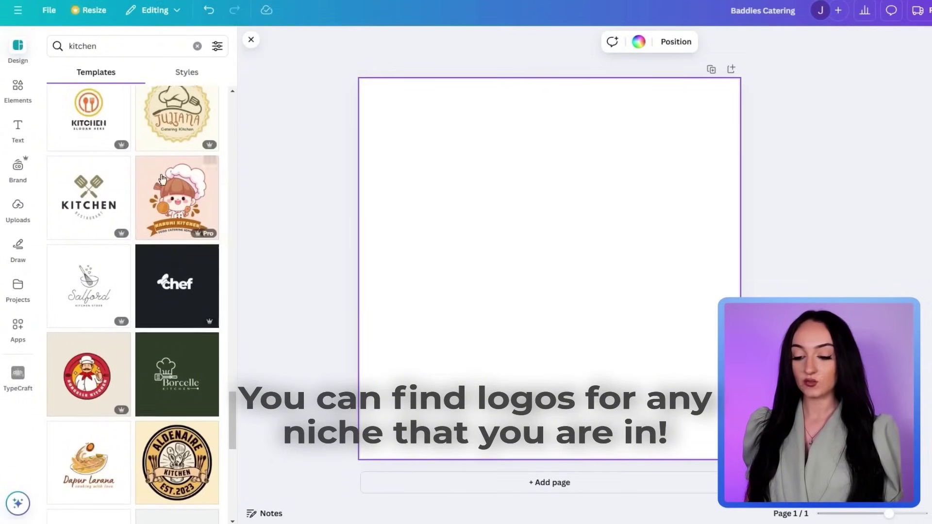
scroll(162, 185, down, 12)
scroll(162, 185, down, 8)
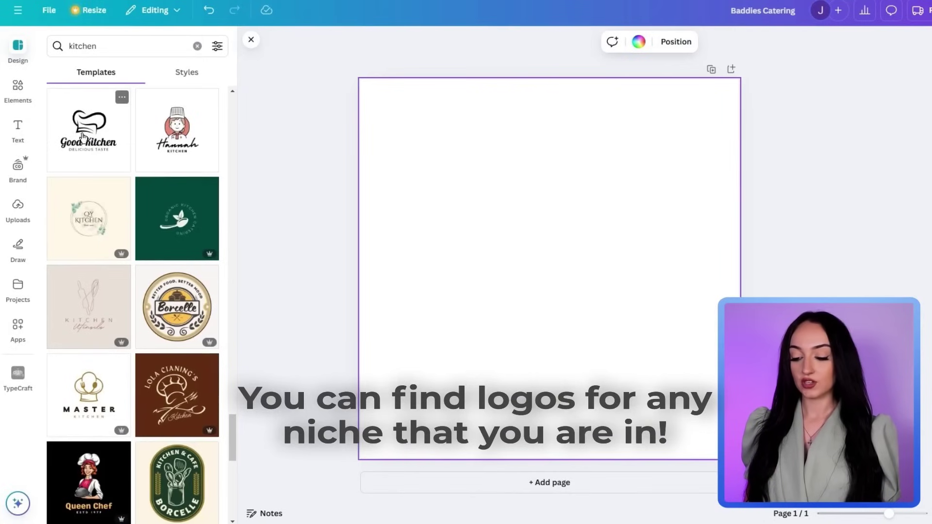
click(83, 137)
Move the chef hat toward the top-left and DELICIOUS TOOLS snug under Kitchen Craft.
drag(561, 229, 495, 174)
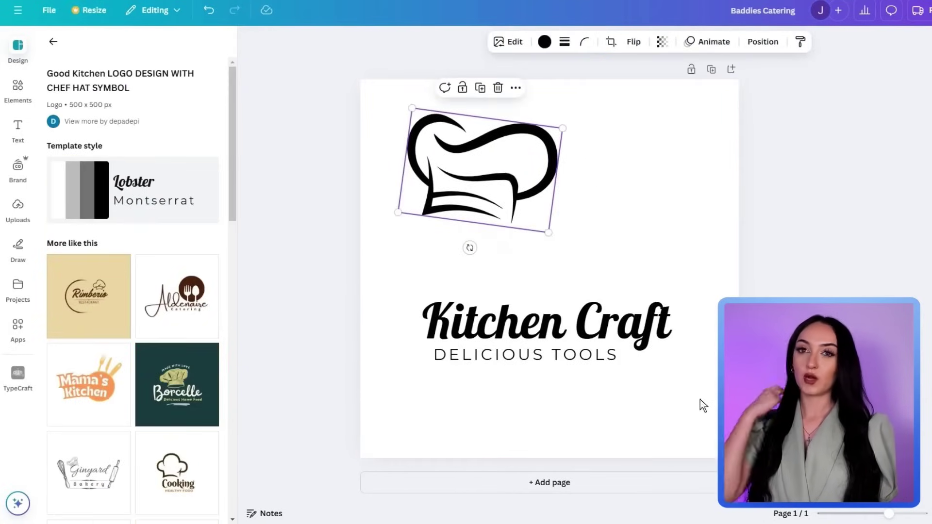
drag(675, 392, 624, 401)
click(567, 354)
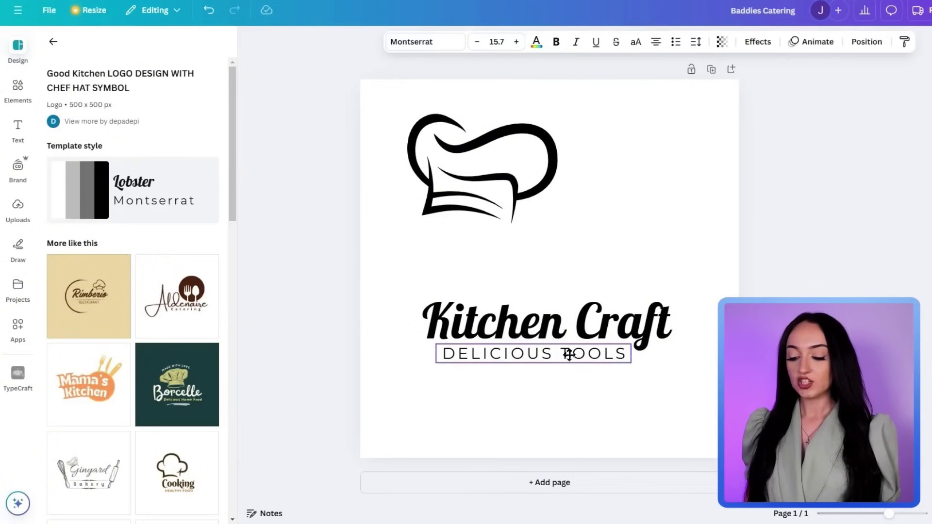
drag(569, 355, 572, 353)
click(685, 410)
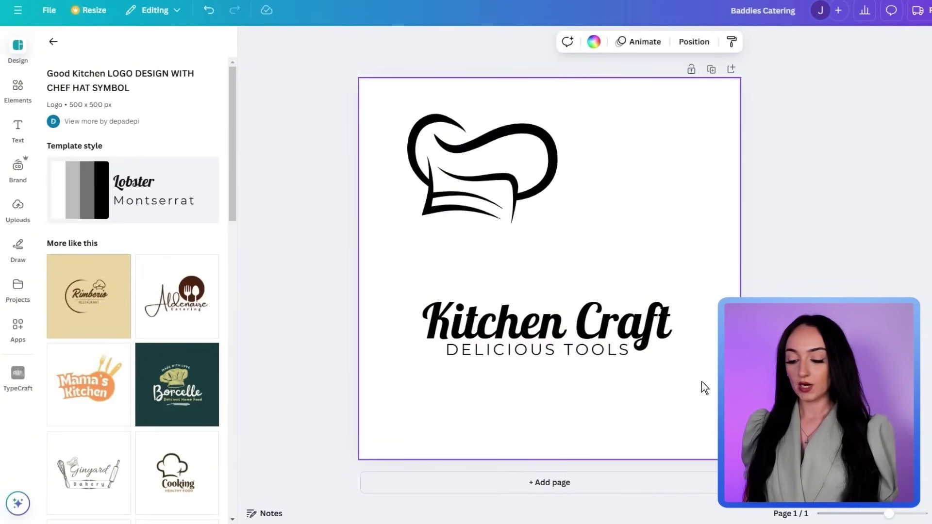
drag(701, 382, 469, 368)
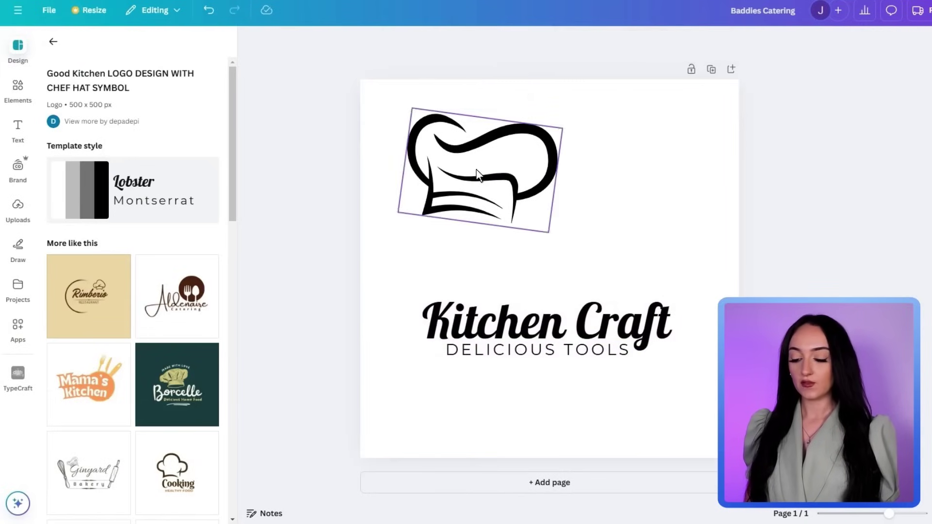
Duplicate the logo page, remove the chef hat from page 1, and centre both text lines.
click(477, 176)
click(711, 68)
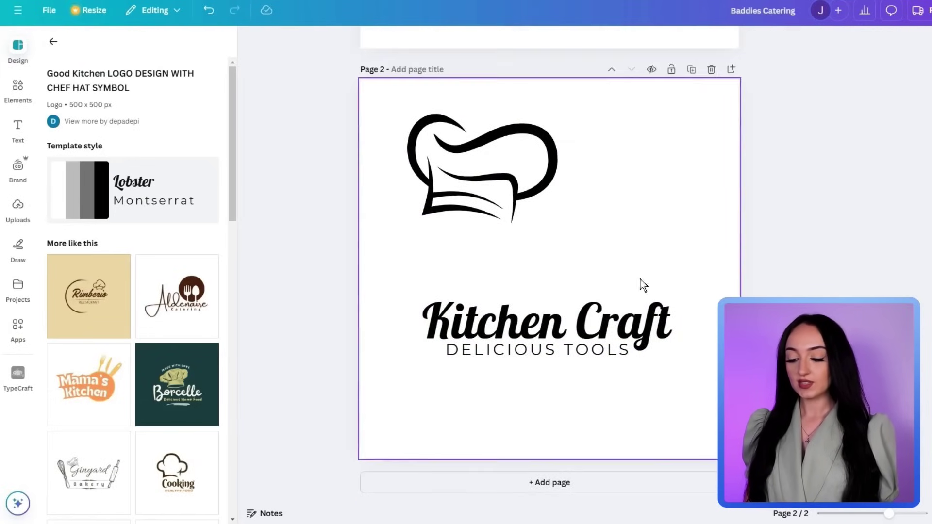
scroll(643, 285, up, 8)
click(507, 192)
click(497, 89)
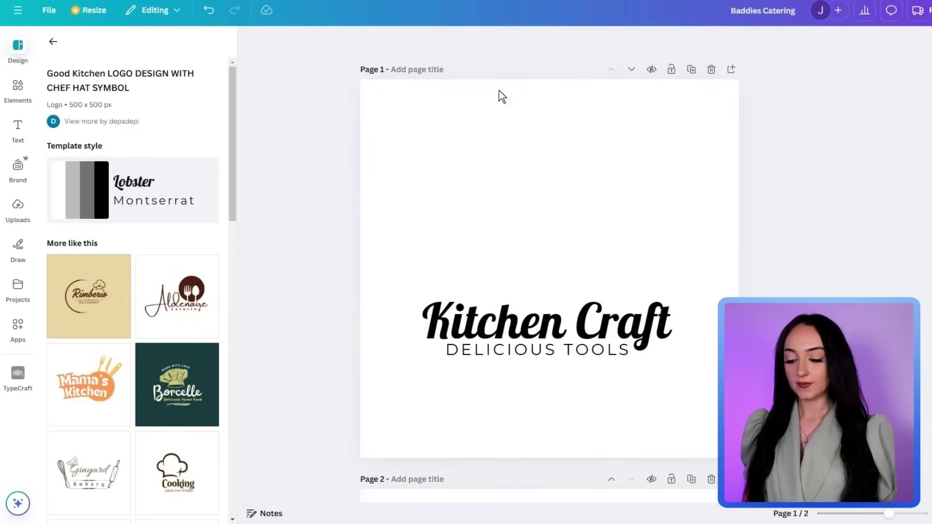
drag(674, 407, 421, 291)
drag(557, 324, 570, 281)
Download only page 1 as a 3.125× (1,563 × 1,563 px) PNG with transparent background.
click(687, 382)
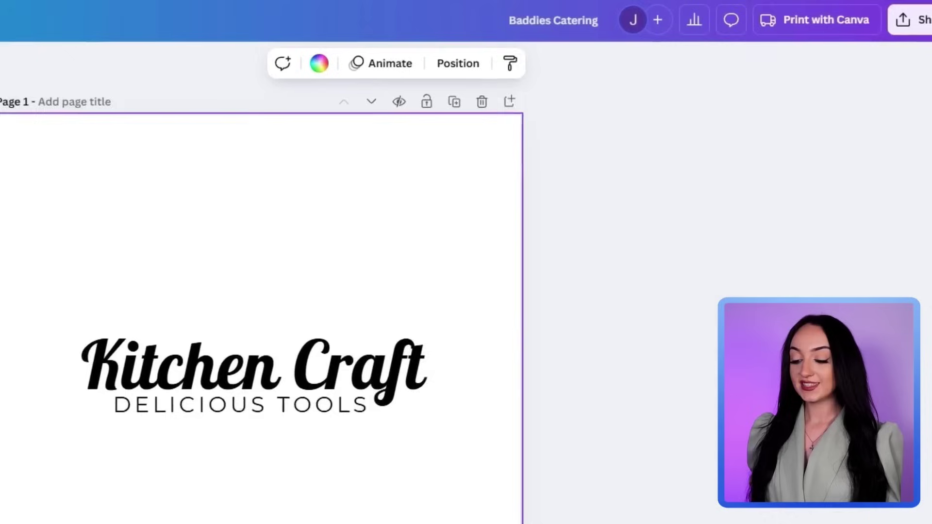
click(887, 25)
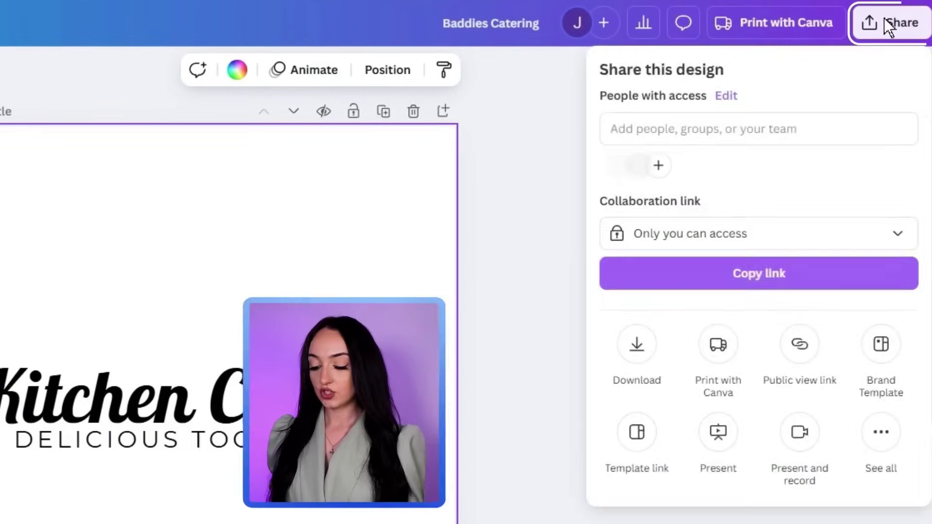
click(635, 345)
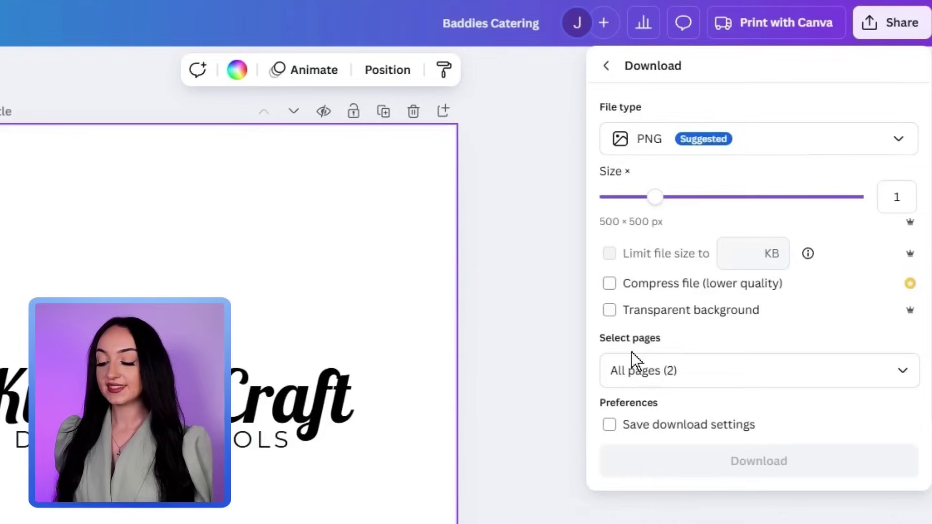
drag(654, 197, 893, 206)
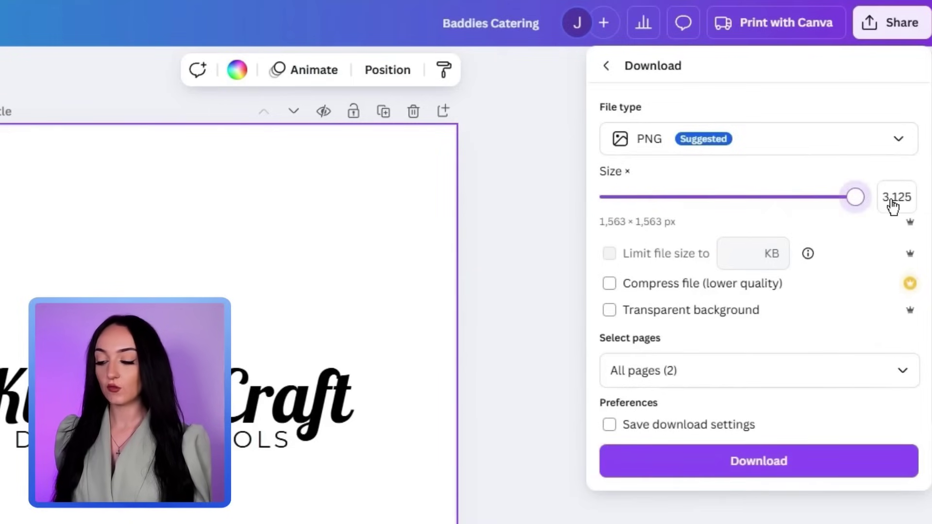
click(609, 311)
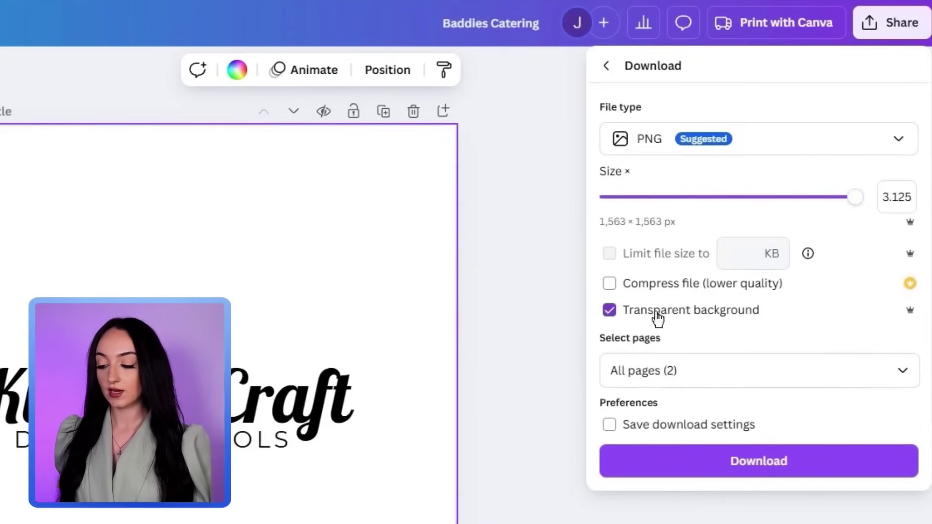
click(901, 372)
click(903, 417)
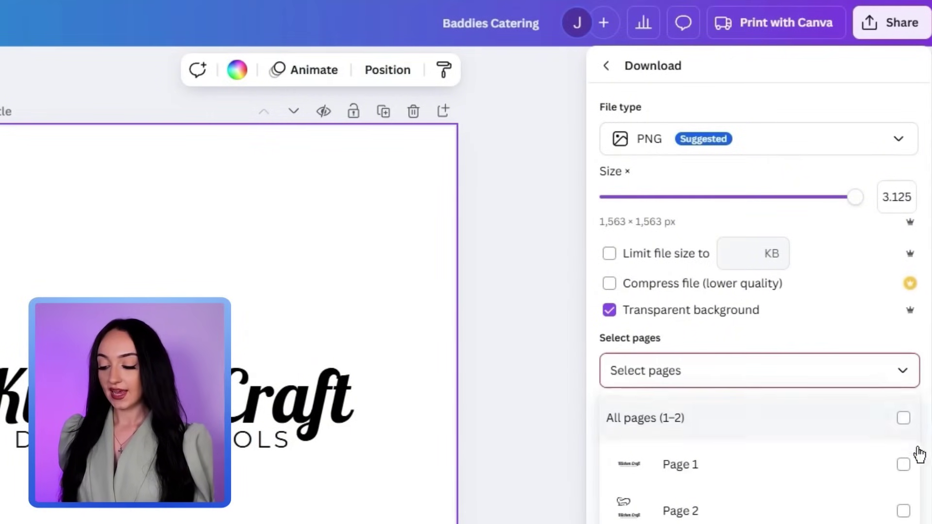
click(910, 465)
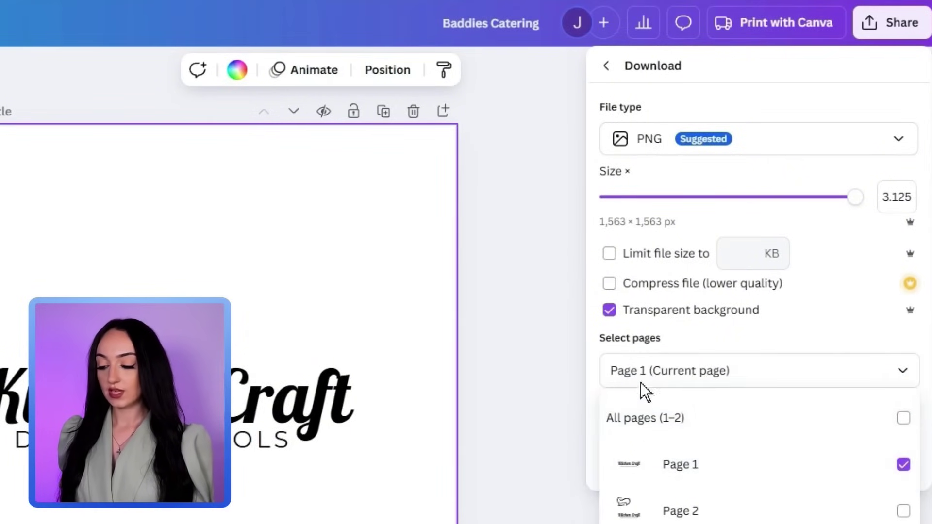
click(606, 362)
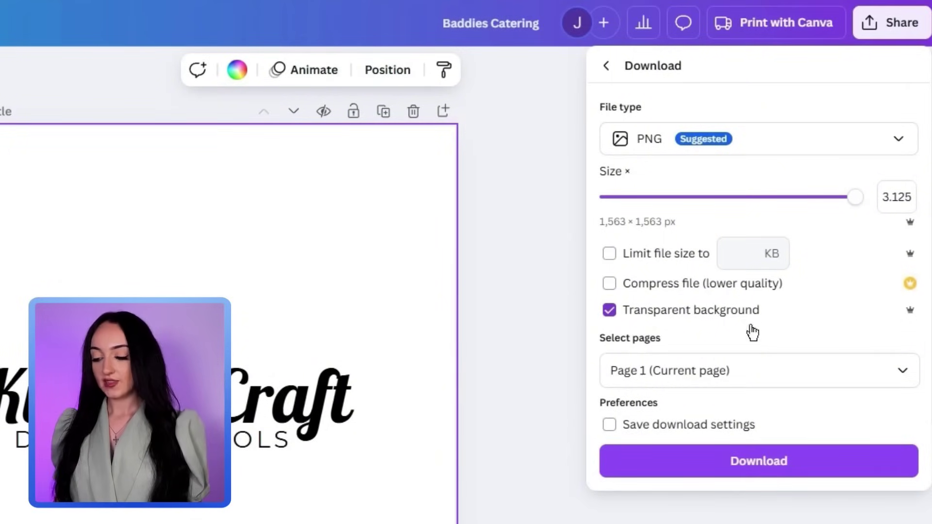
click(763, 463)
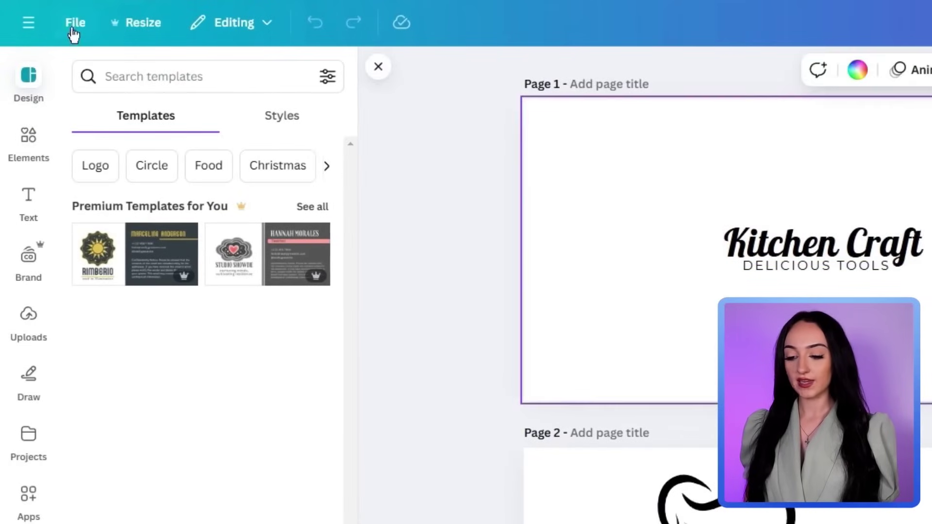
Bring up the design's custom size fields under Resize and select the height value.
click(141, 27)
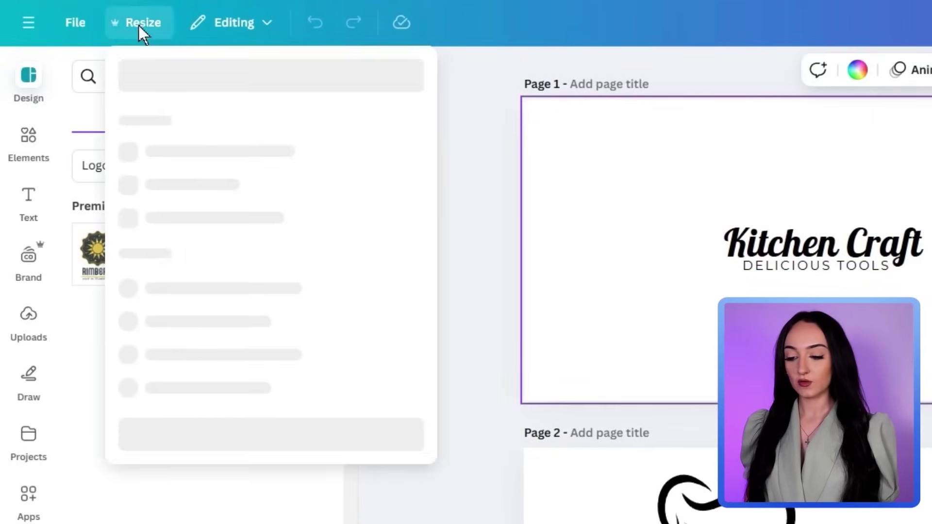
click(207, 317)
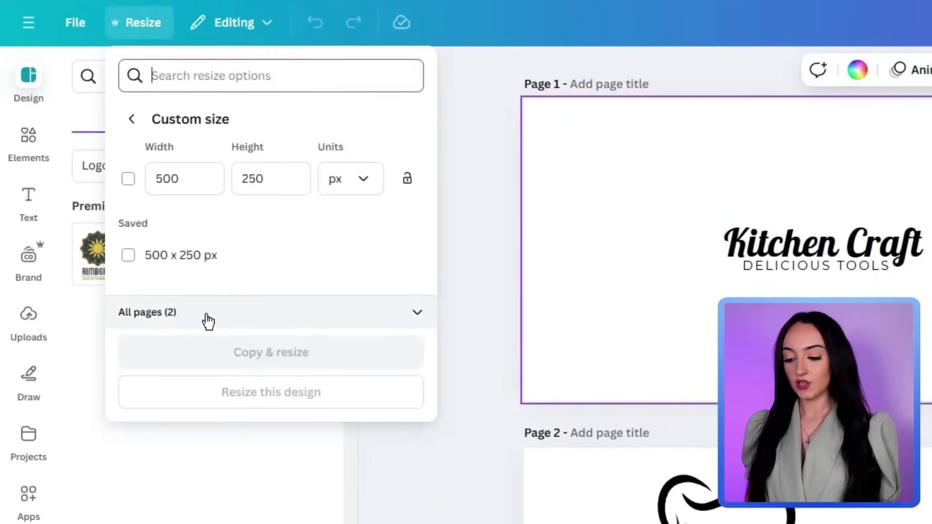
click(264, 178)
Remove the old header logo, then upload and select the Kitchen Craft PNG as the new logo.
key(BackSpace)
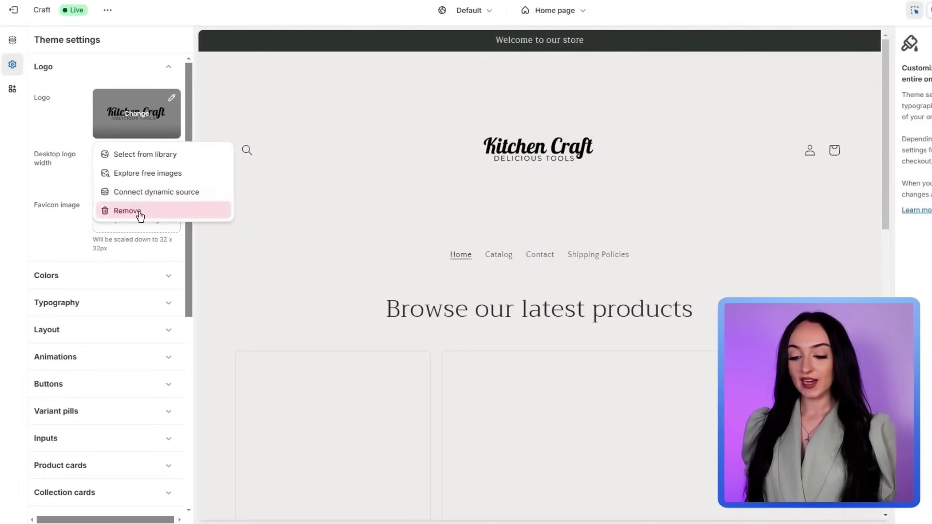
click(127, 211)
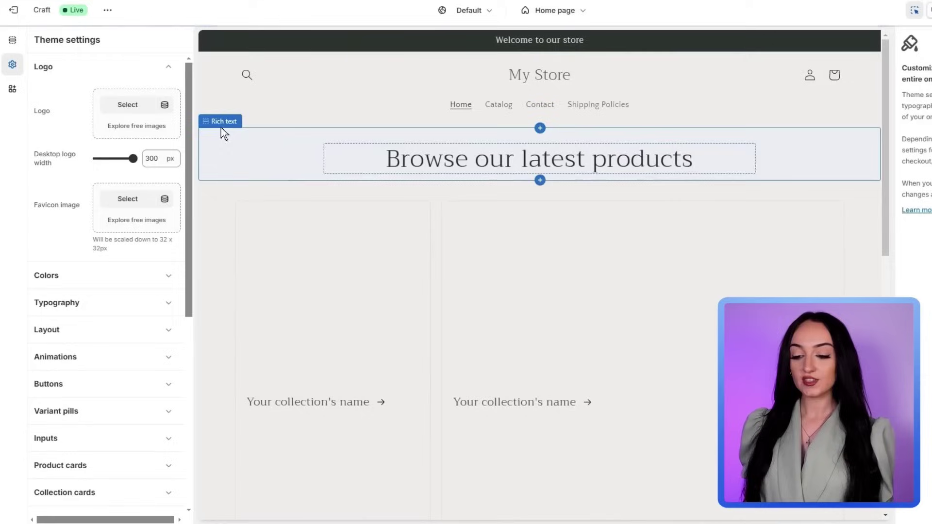
click(140, 106)
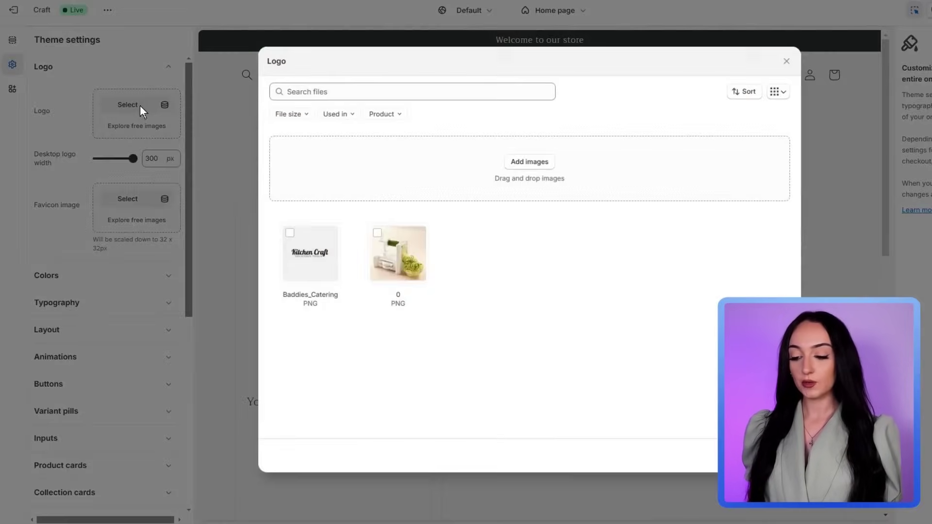
click(529, 160)
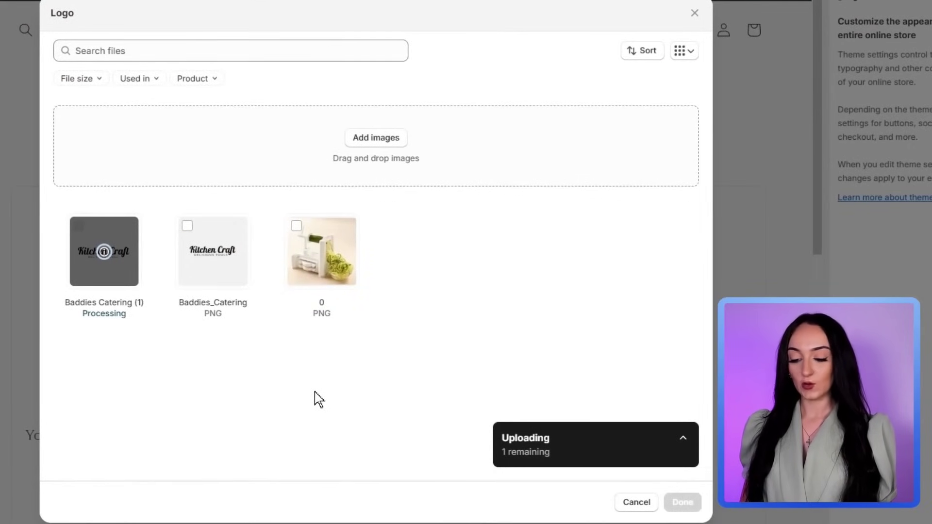
click(102, 250)
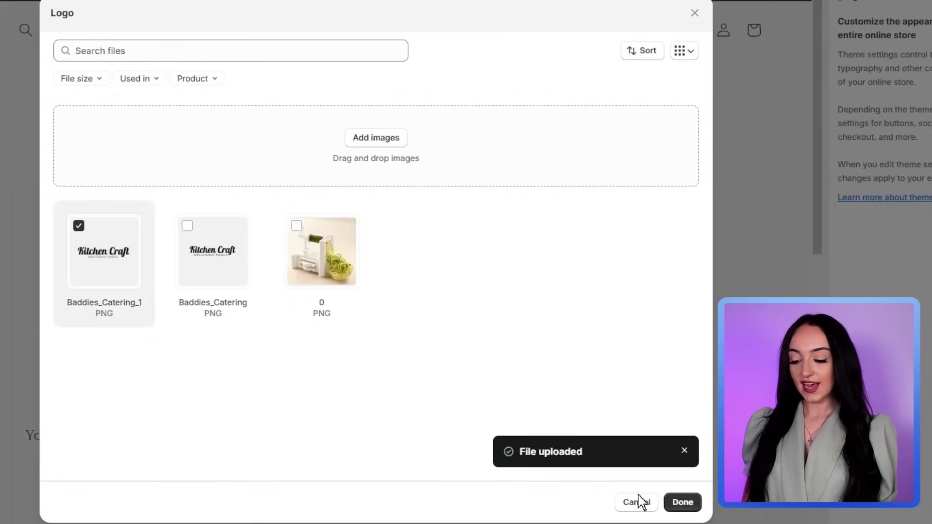
click(682, 501)
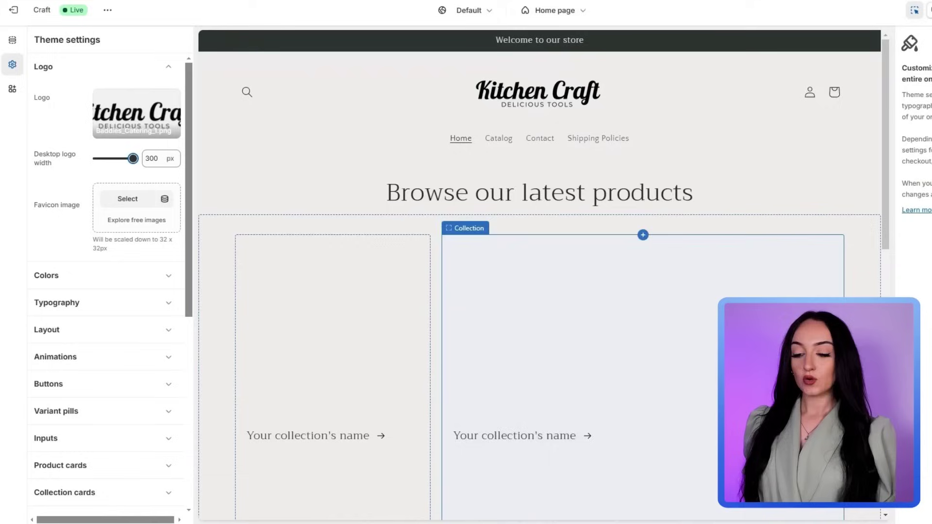
scroll(692, 341, down, 7)
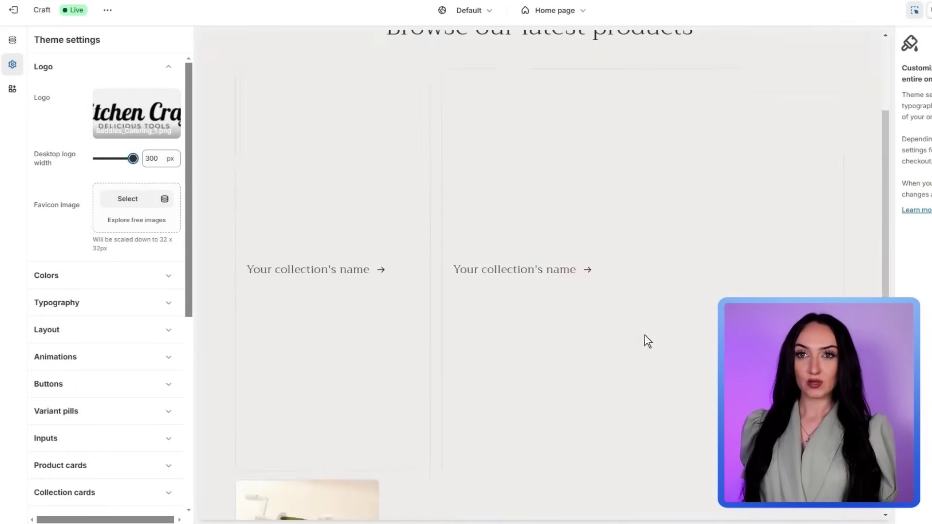
scroll(588, 372, down, 5)
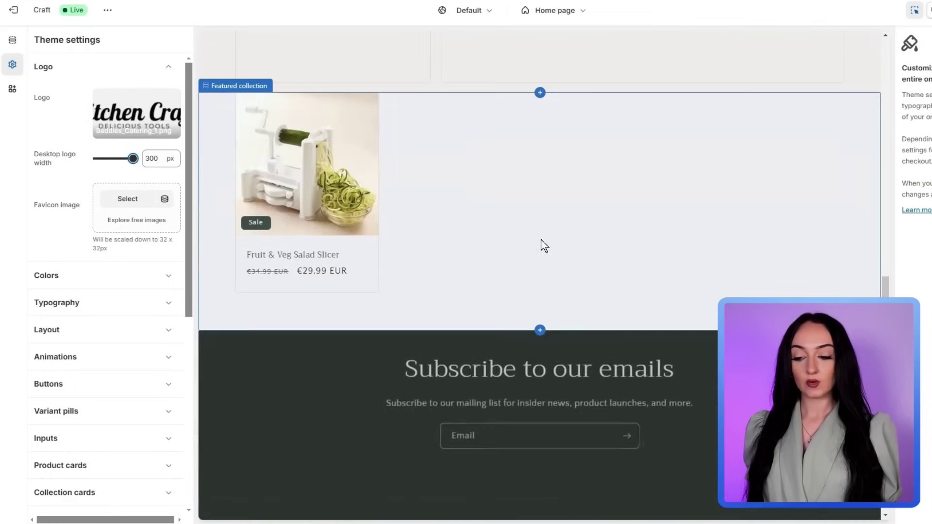
scroll(590, 283, up, 7)
scroll(605, 316, up, 5)
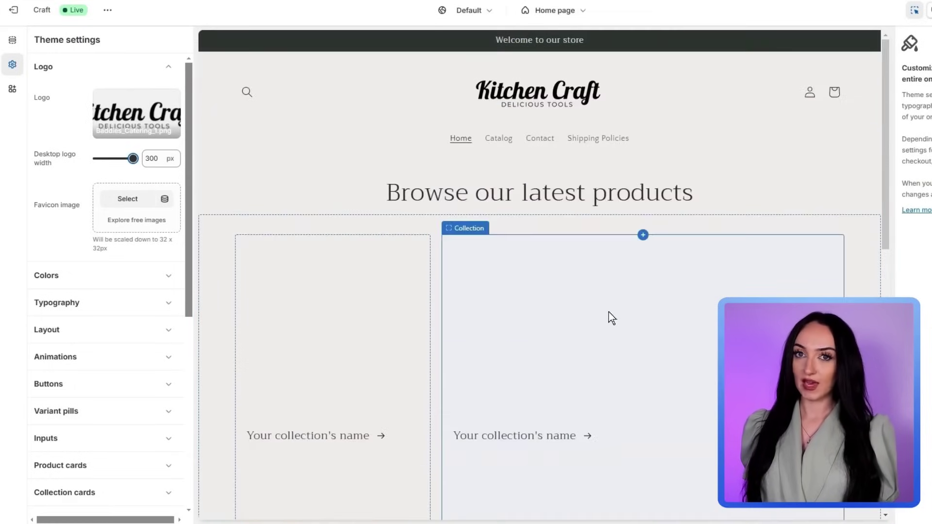
scroll(605, 322, down, 1)
scroll(131, 198, down, 2)
Expand Colors, compare Scheme 1, and open Scheme 4 (#2C332F background, #EFECEC text) for editing.
click(165, 167)
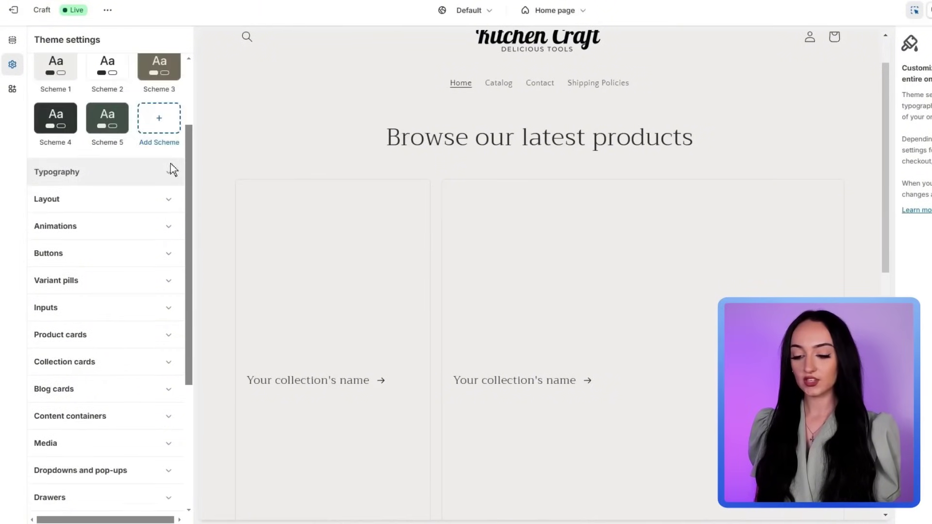
scroll(114, 175, up, 3)
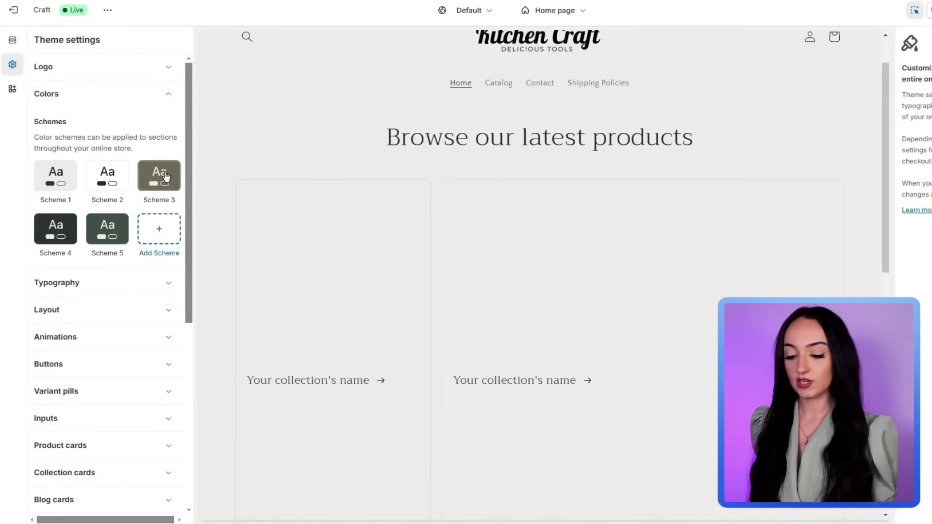
click(56, 174)
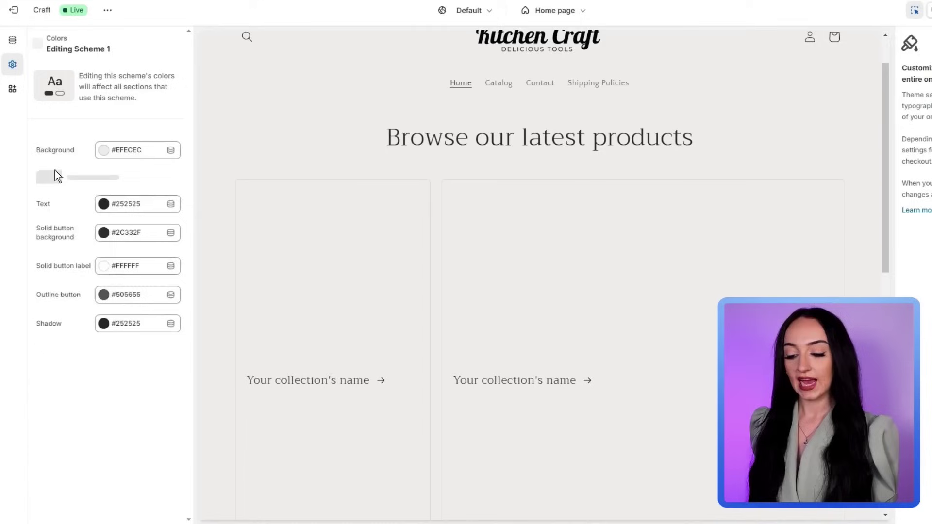
click(38, 43)
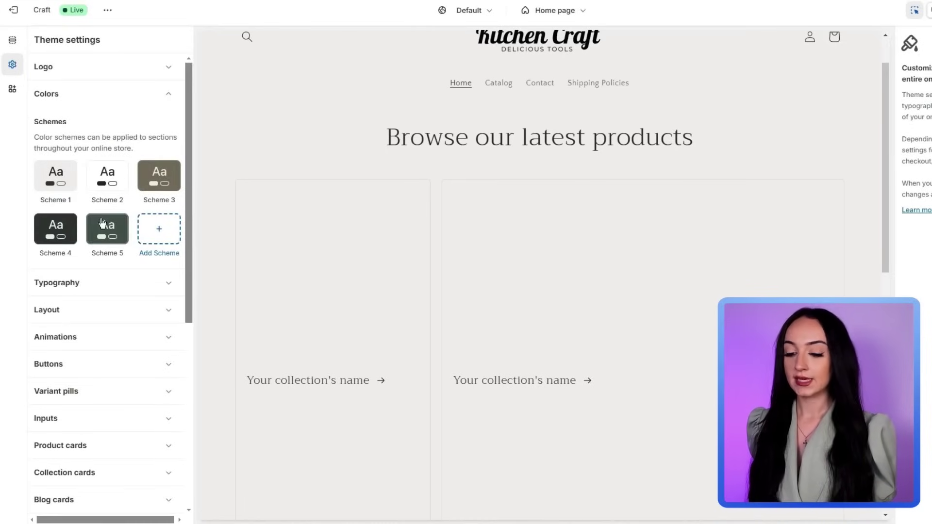
click(54, 226)
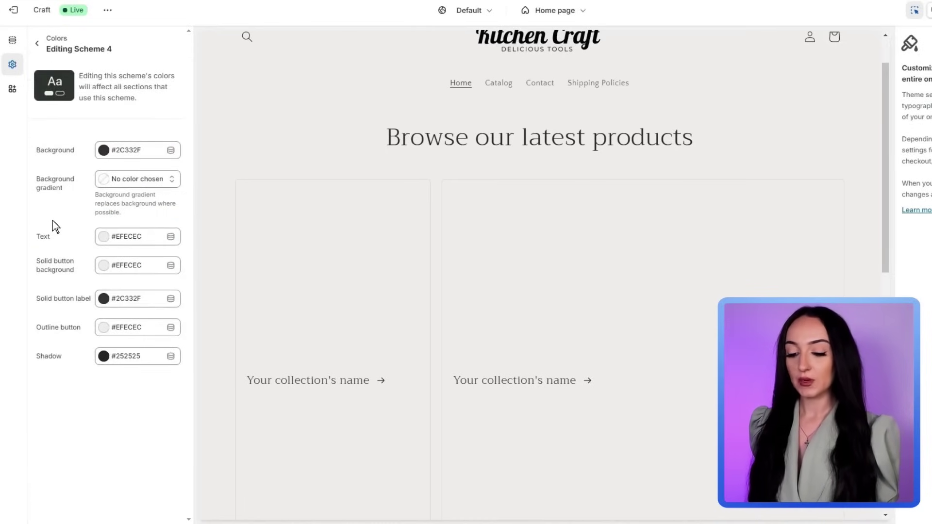
click(37, 44)
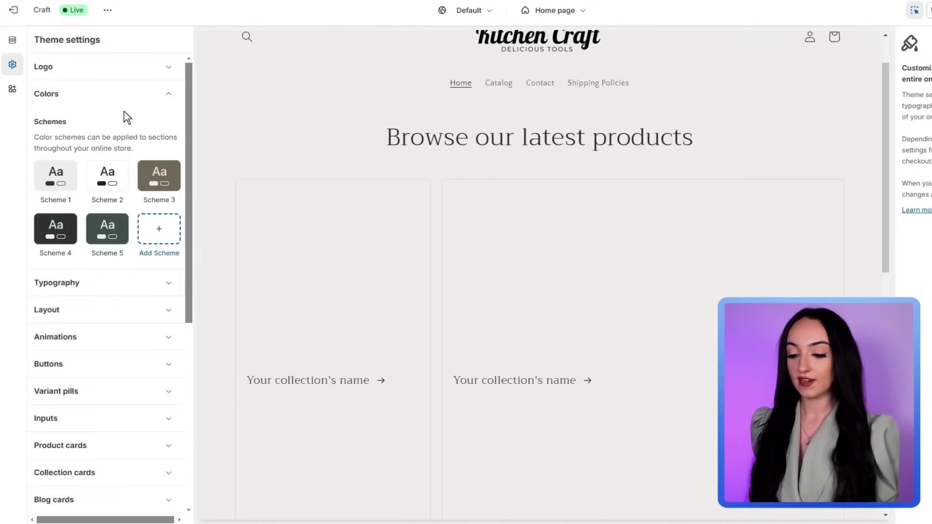
click(67, 228)
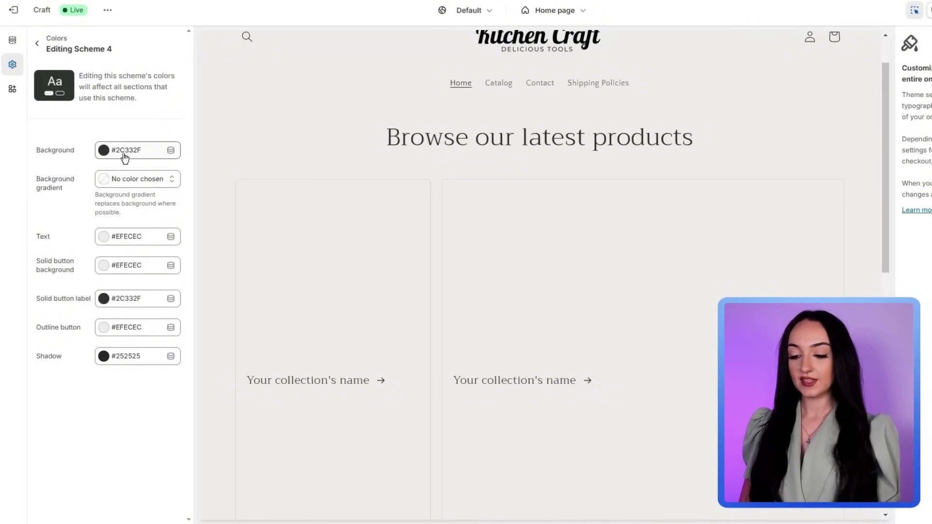
Apply the purple-to-cyan linear preset as Scheme 4's background gradient and recheck it.
click(130, 181)
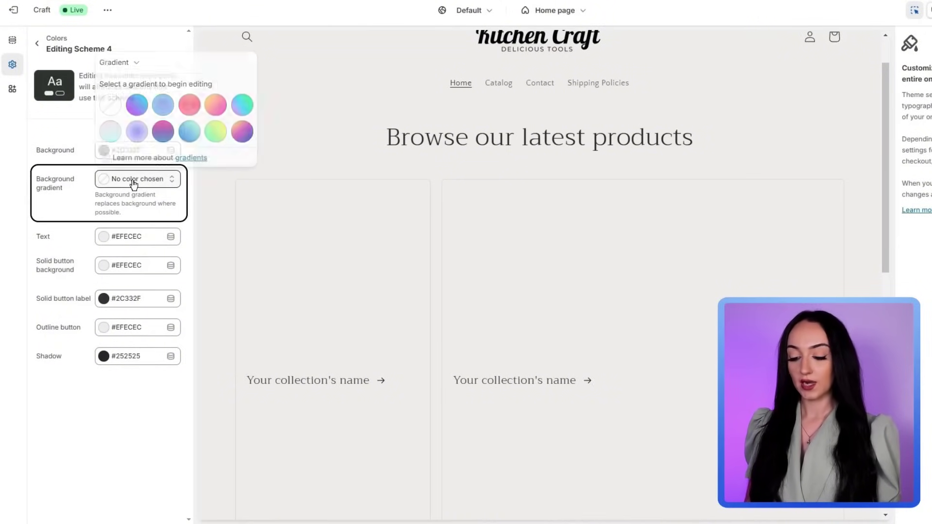
click(137, 107)
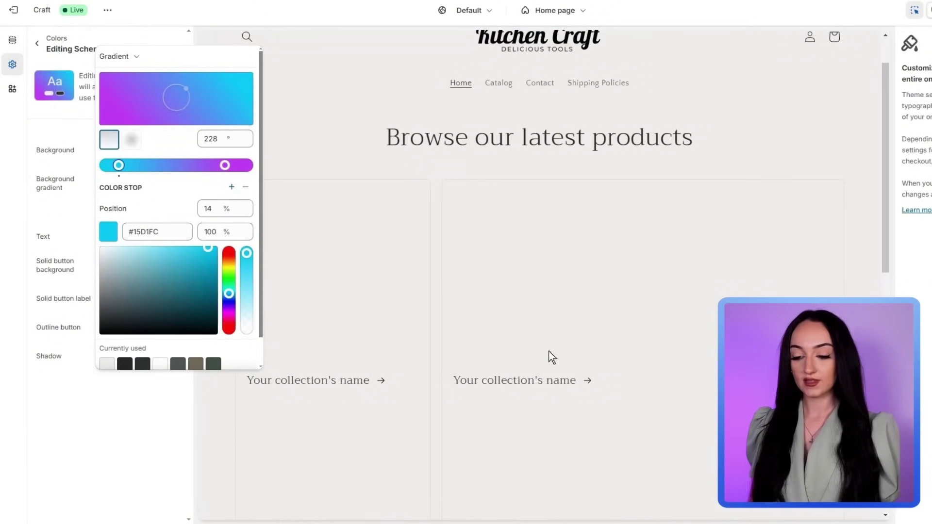
click(138, 410)
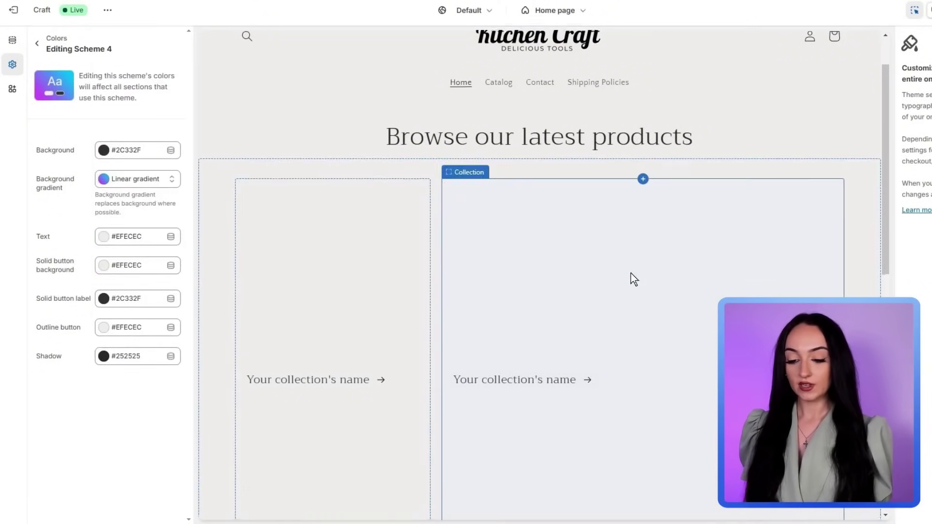
scroll(631, 281, down, 5)
scroll(626, 291, down, 6)
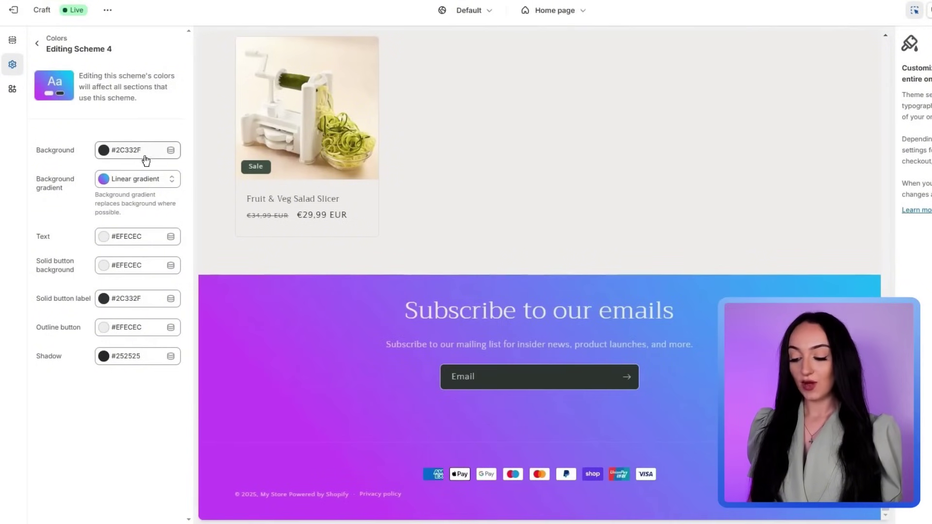
click(146, 180)
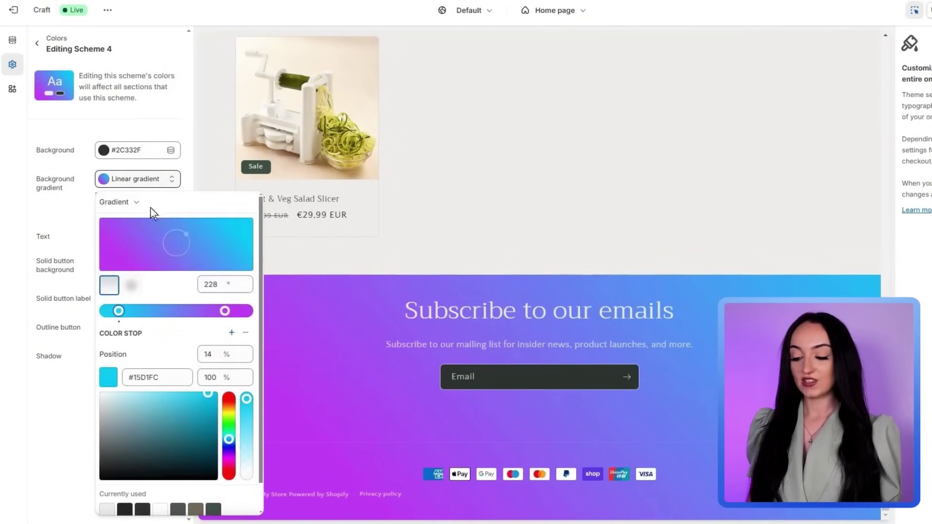
click(165, 180)
click(166, 179)
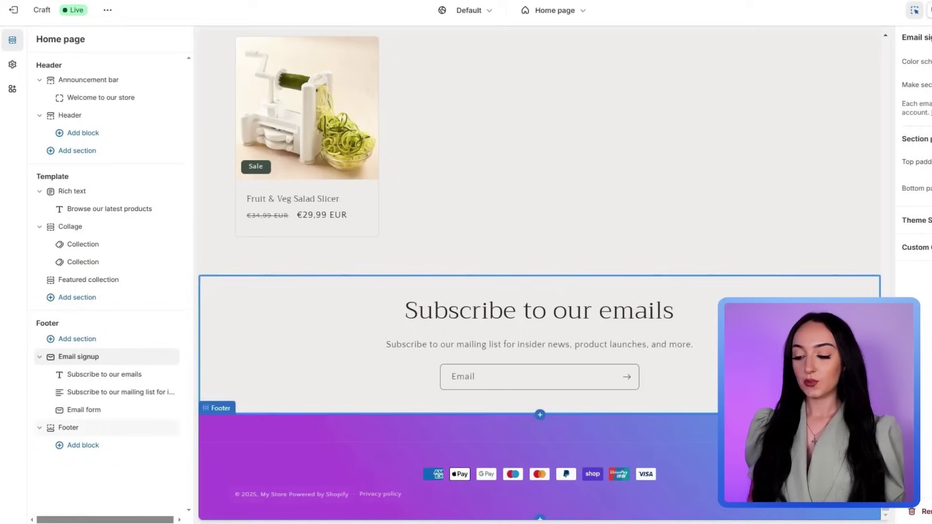
Select the Footer, Featured collection, Announcement bar and Header sections to review their settings.
click(339, 456)
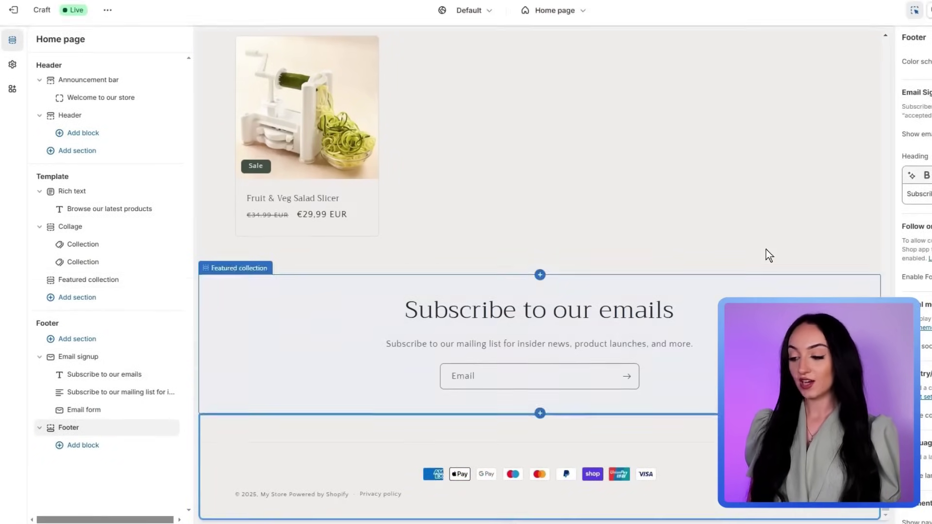
click(750, 194)
scroll(733, 242, up, 6)
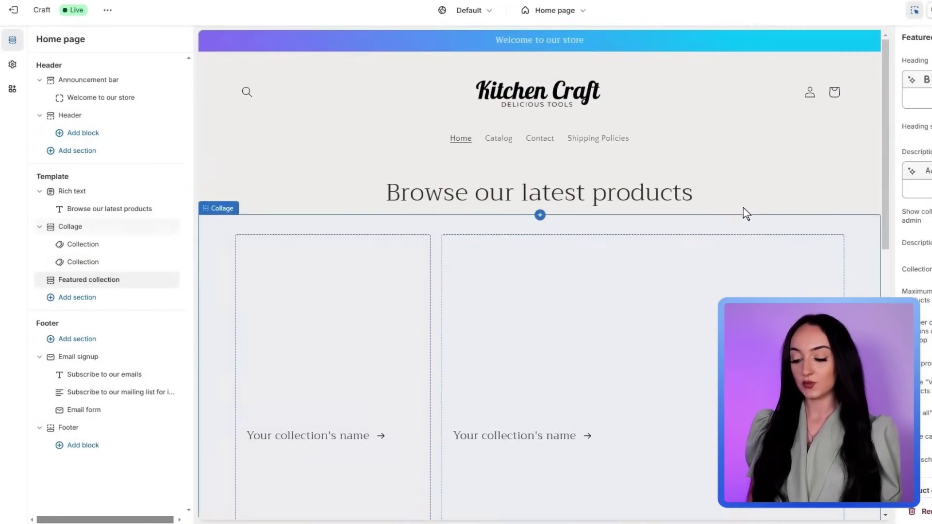
click(718, 42)
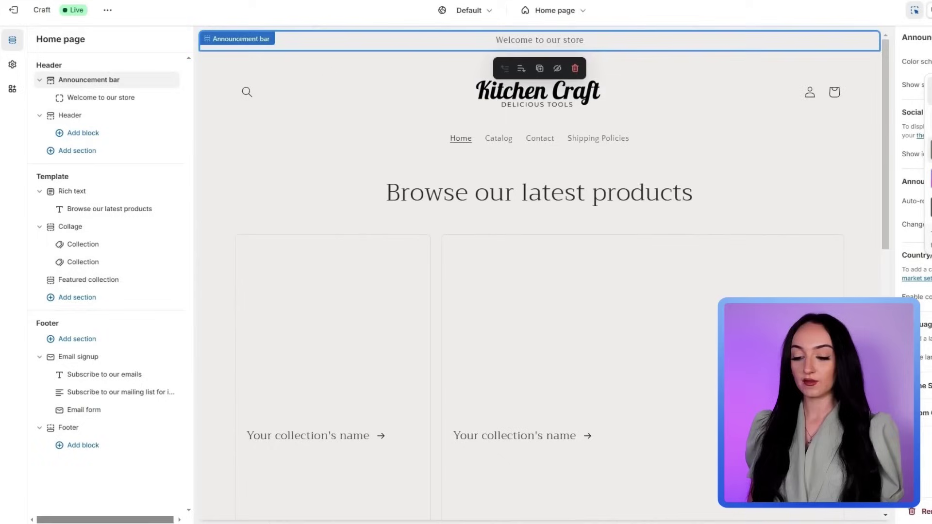
click(806, 121)
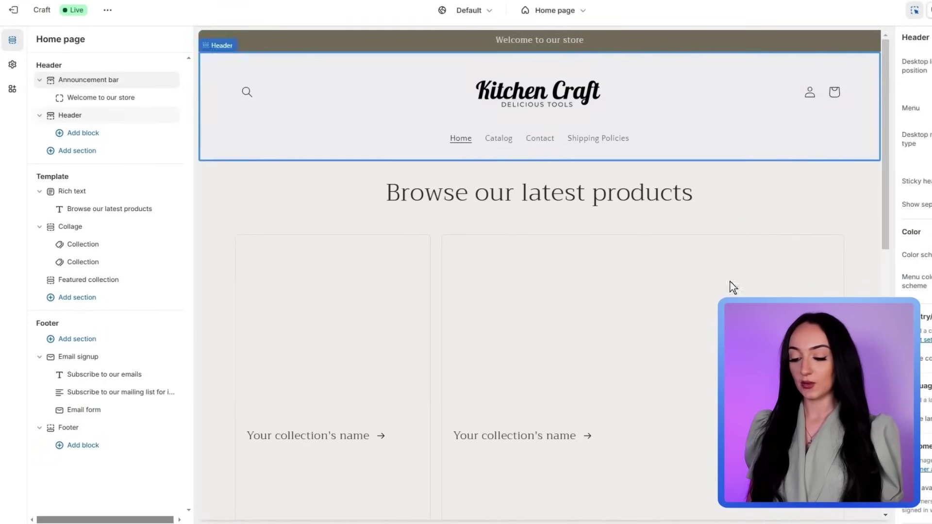
click(732, 287)
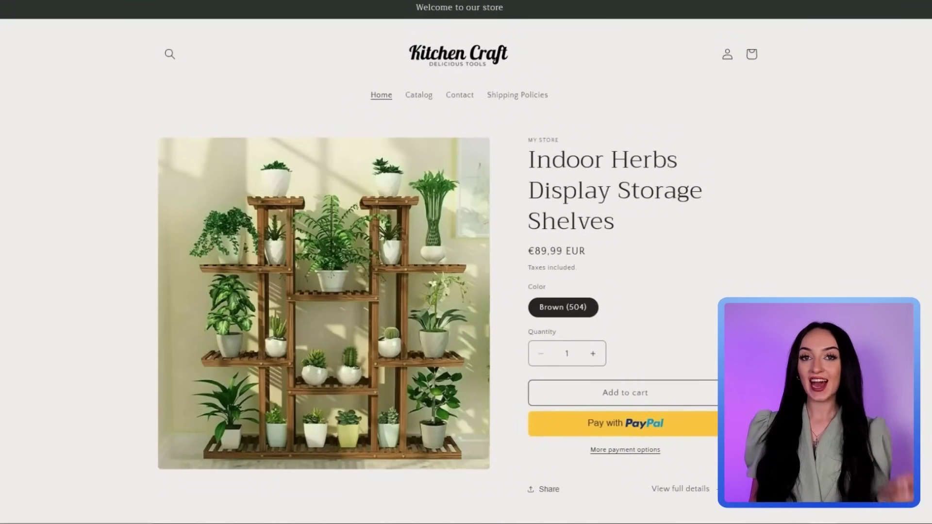
Scroll down to the product grid and open the Fruit & Veg Salad Slicer product page.
scroll(466, 262, down, 7)
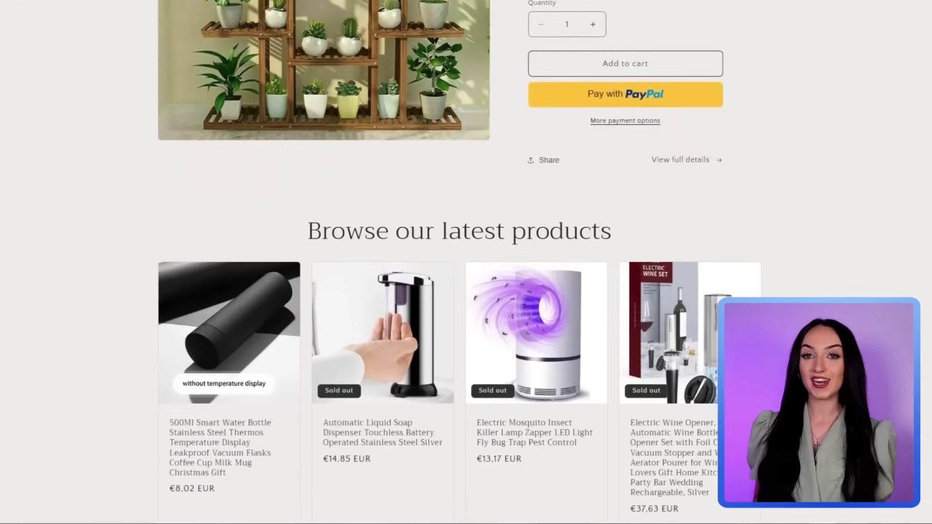
scroll(466, 262, down, 10)
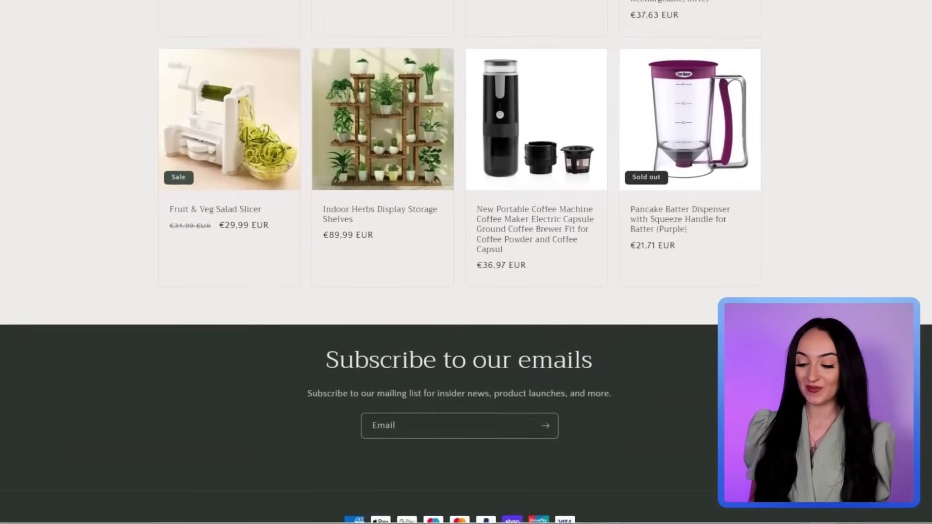
scroll(465, 262, down, 1)
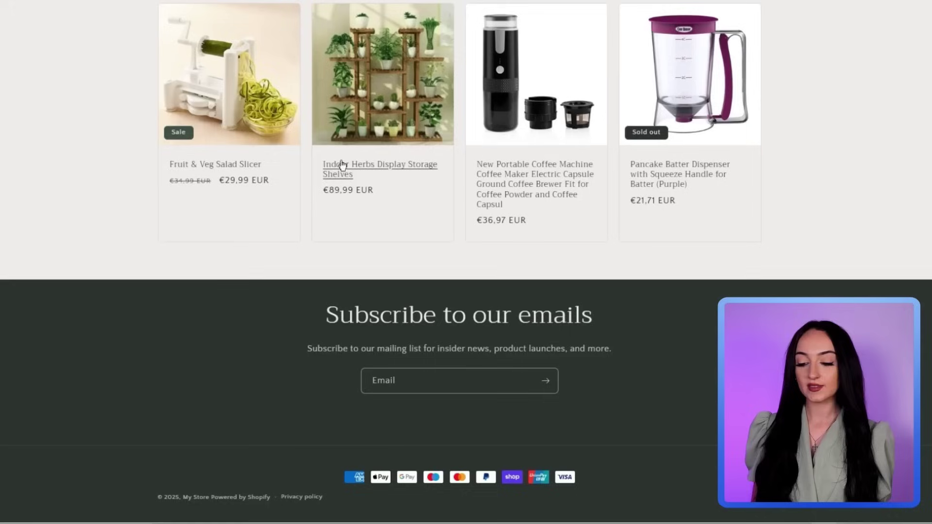
click(215, 164)
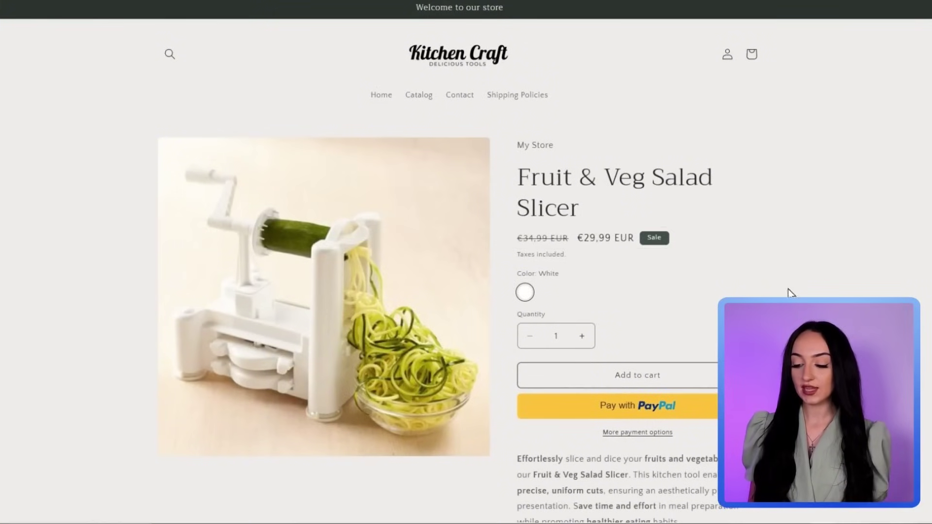
scroll(803, 275, down, 8)
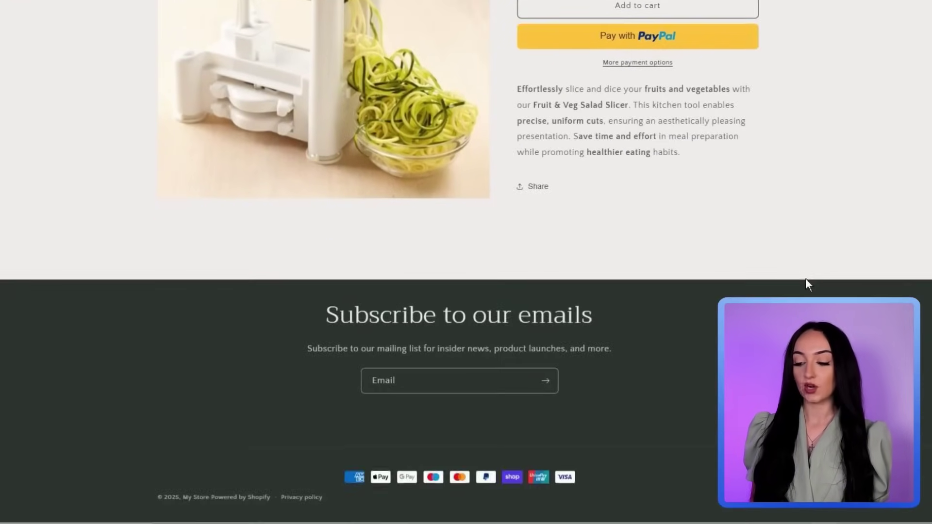
scroll(796, 277, up, 5)
Add the Fruit & Veg Salad Slicer to the cart and preview the €29.99 checkout.
click(645, 276)
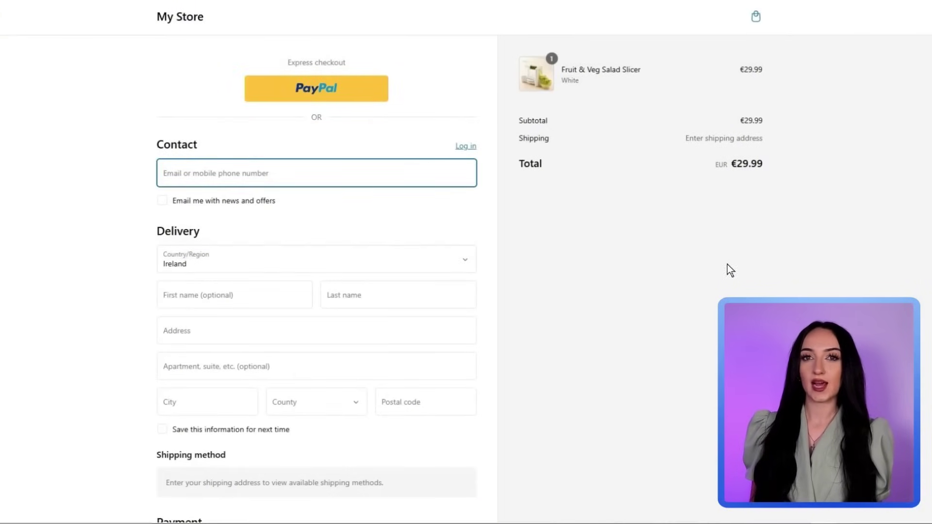
scroll(731, 270, down, 8)
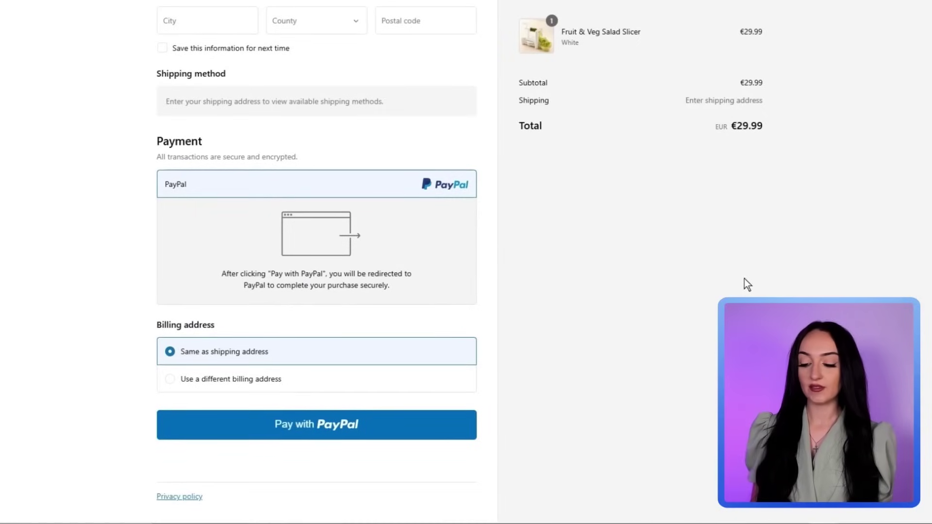
scroll(744, 279, up, 8)
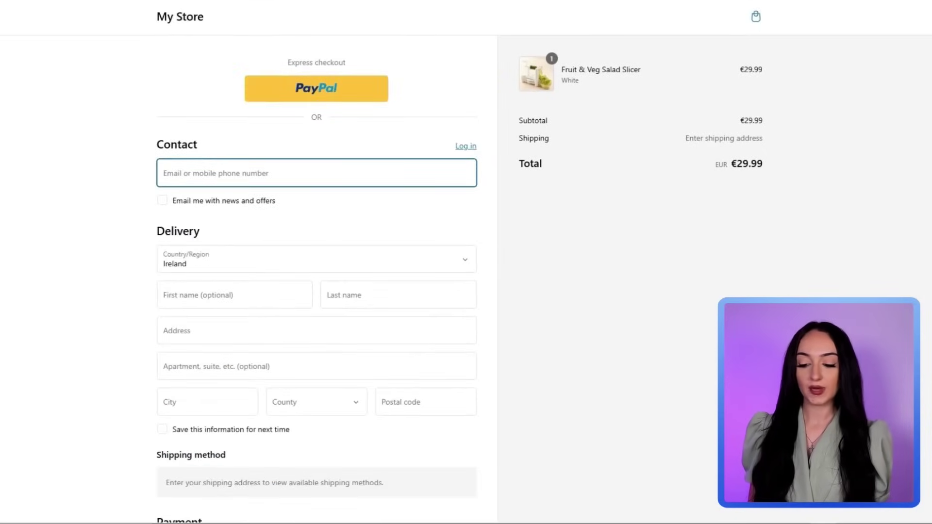
click(676, 218)
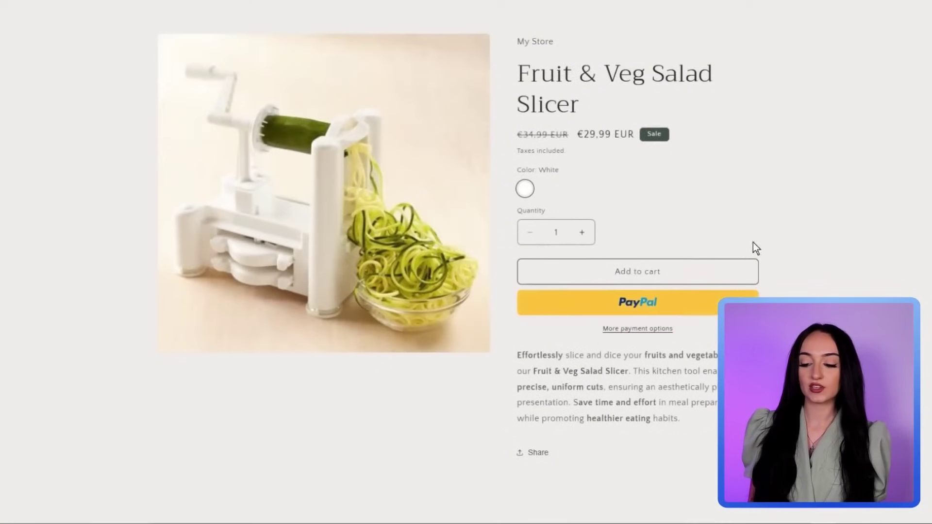
Return to the home page and scroll down to the Browse our latest products grid.
scroll(753, 245, up, 3)
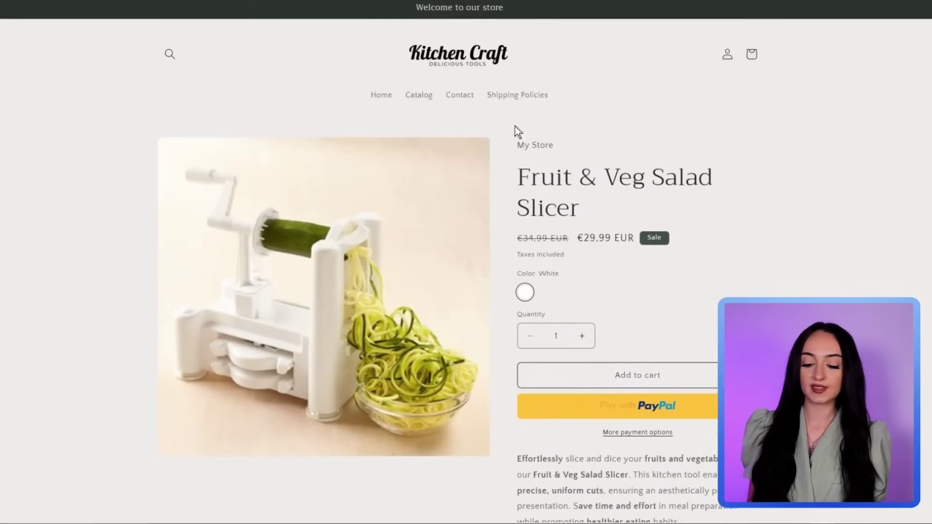
click(381, 96)
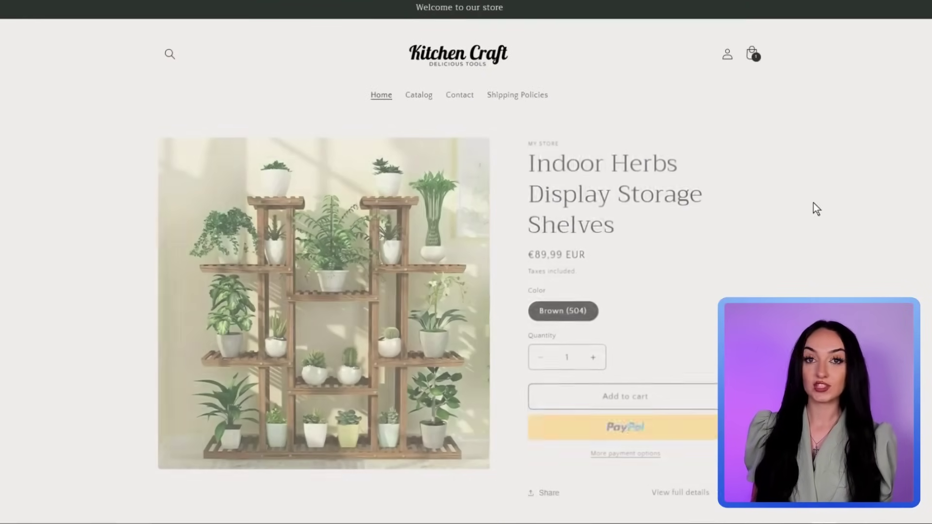
scroll(812, 203, down, 9)
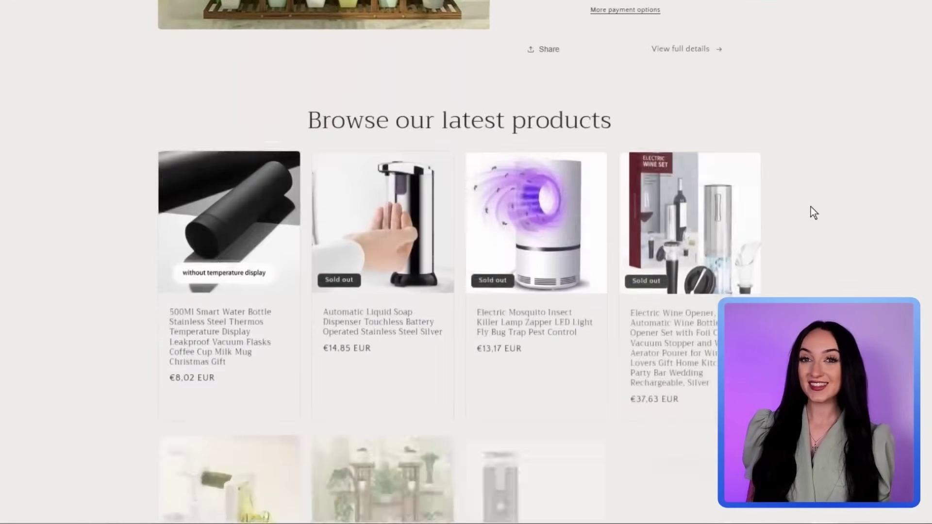
scroll(812, 214, down, 5)
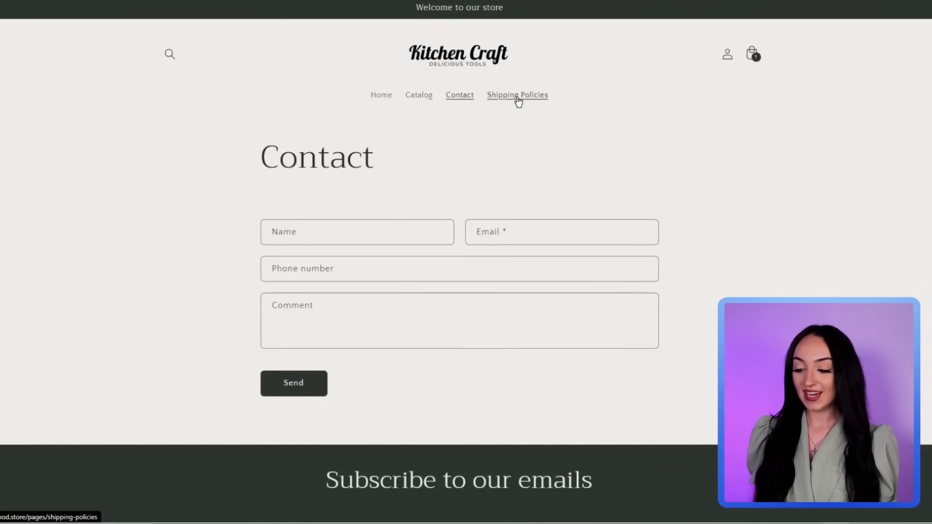
Scroll through the Shipping Policies page's Processing Time, Standard and Express delivery sections.
scroll(790, 180, down, 9)
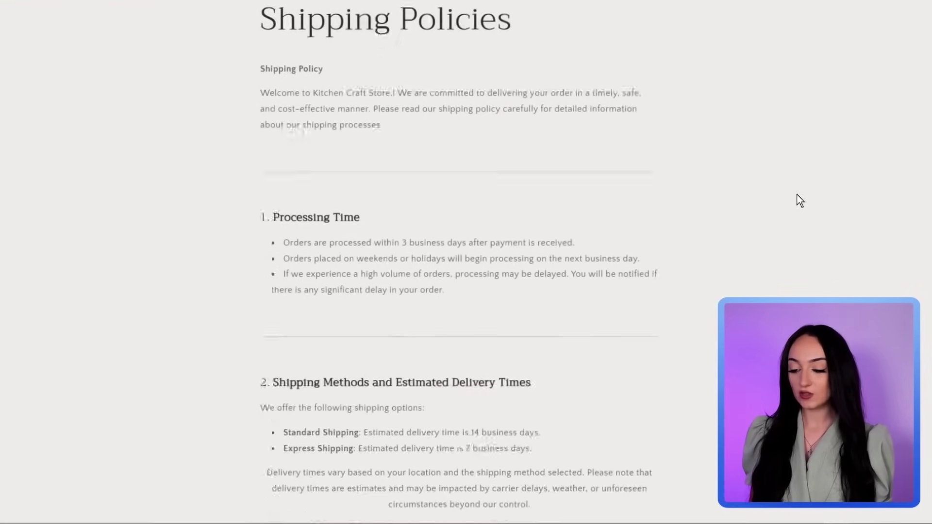
scroll(800, 199, down, 12)
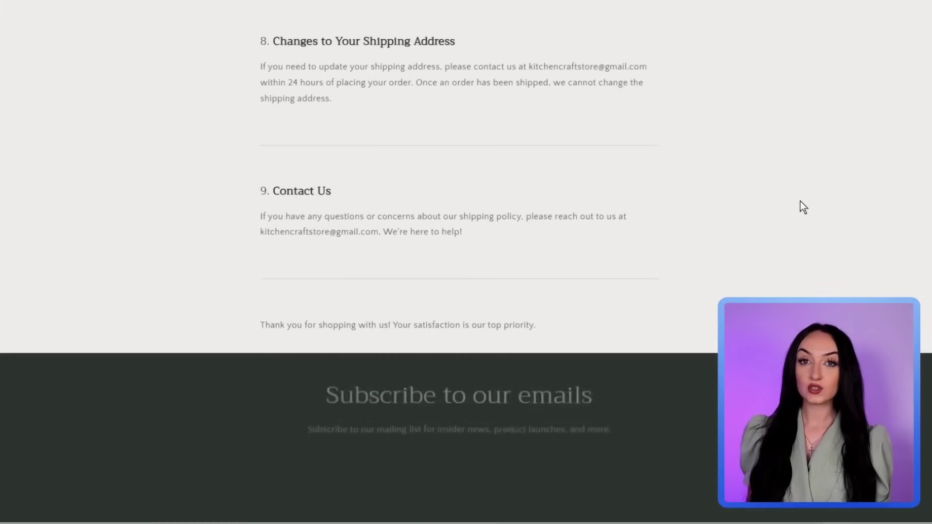
scroll(782, 201, up, 7)
scroll(776, 199, up, 15)
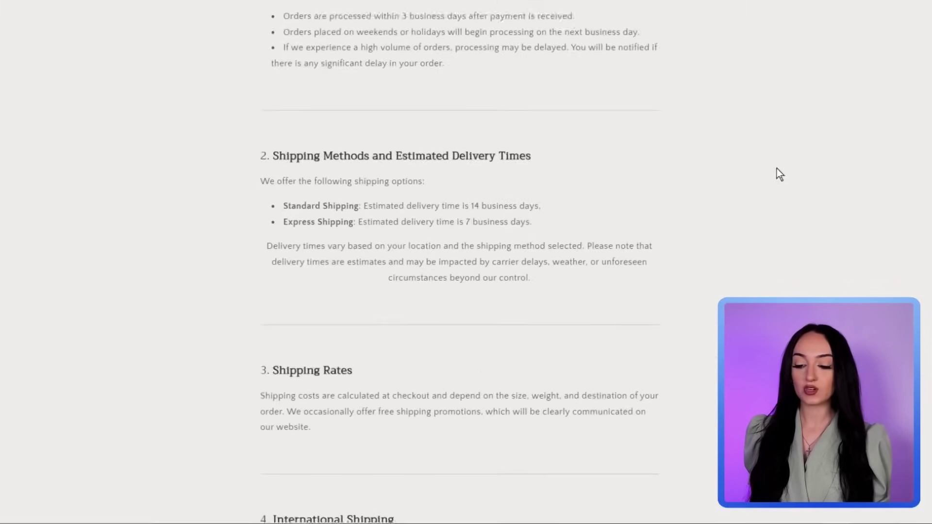